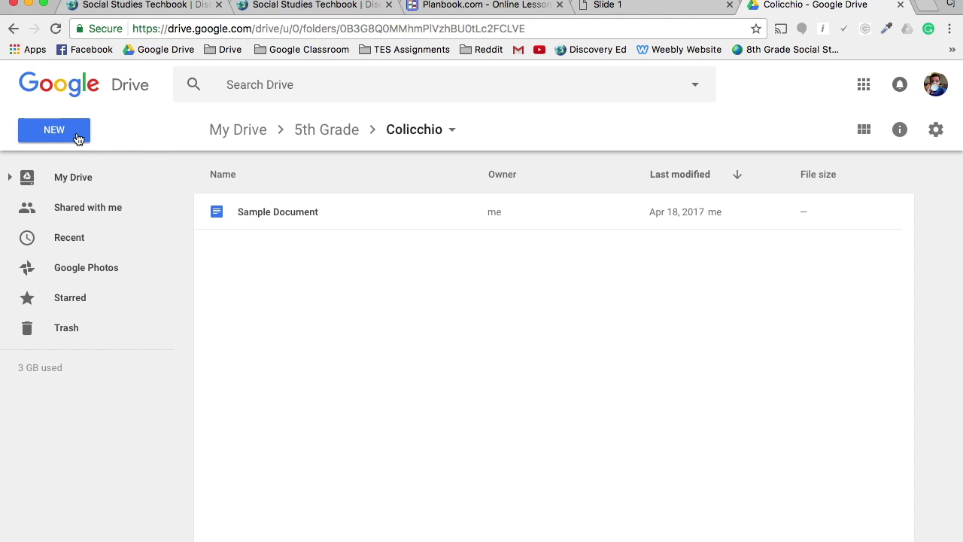
From Drive's New menu, start a Google Slides presentation from a template.
left_click(78, 139)
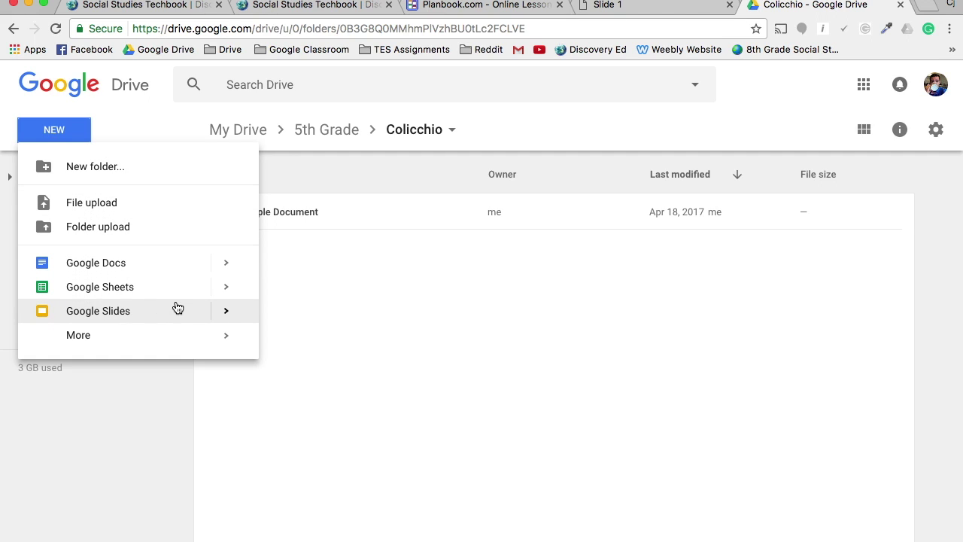
mouse_move(226, 311)
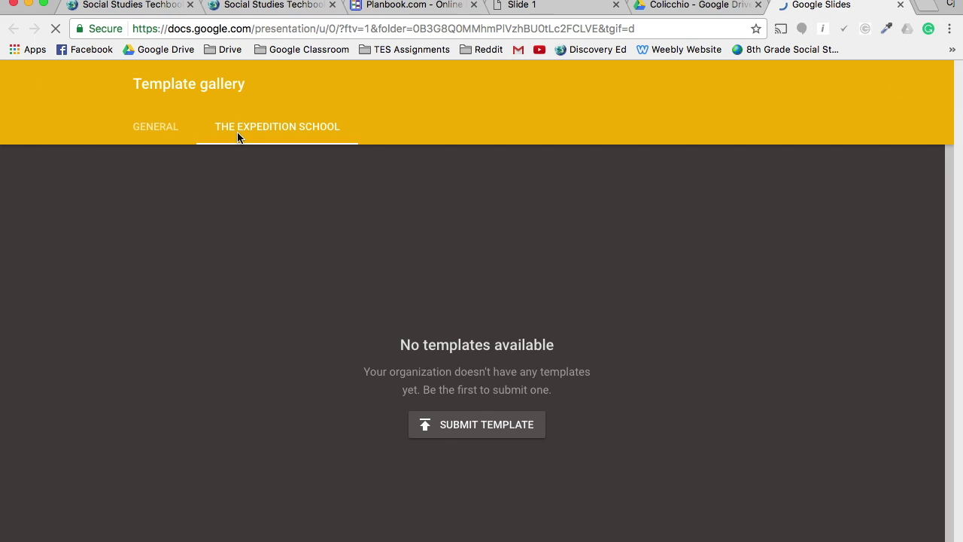
Browse the General templates, then close the gallery and return to Drive's New menu.
left_click(170, 142)
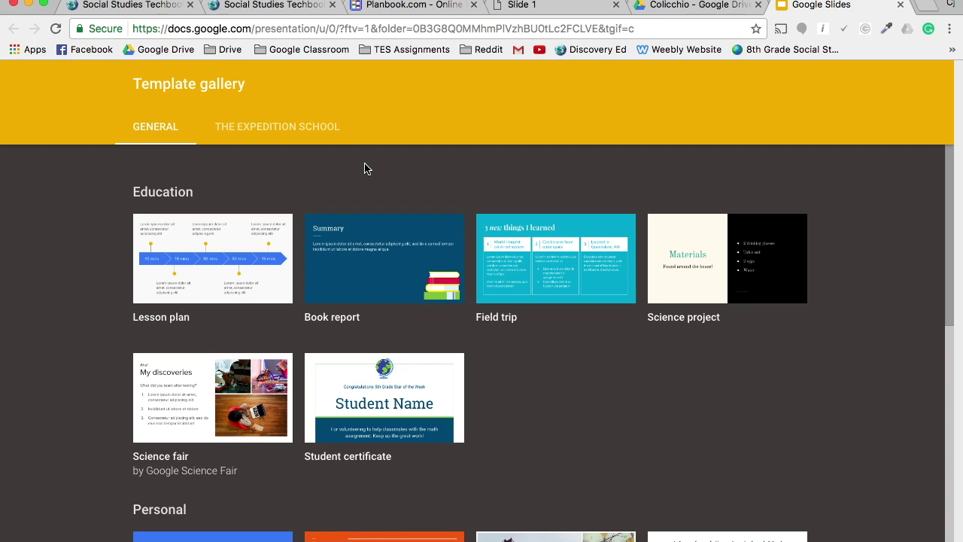
left_click(900, 4)
left_click(417, 183)
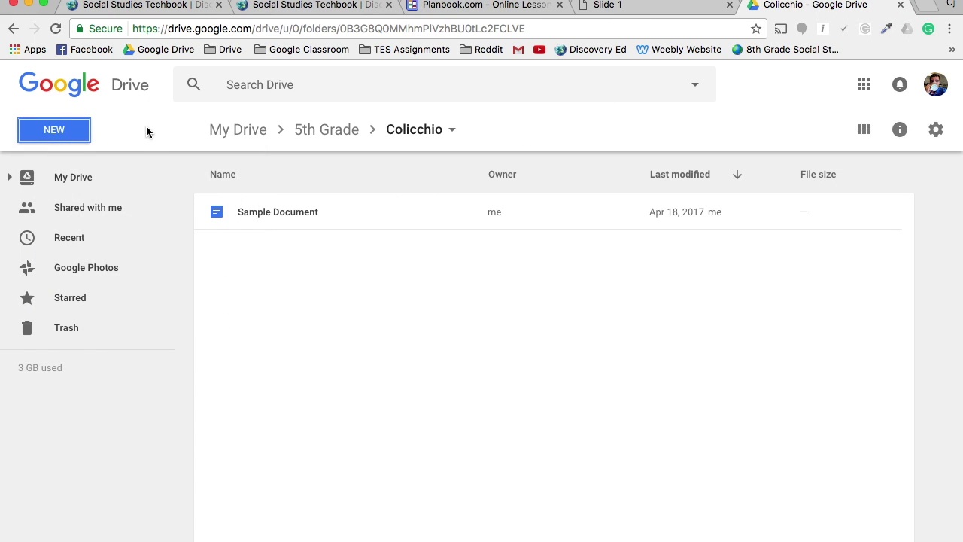
left_click(67, 140)
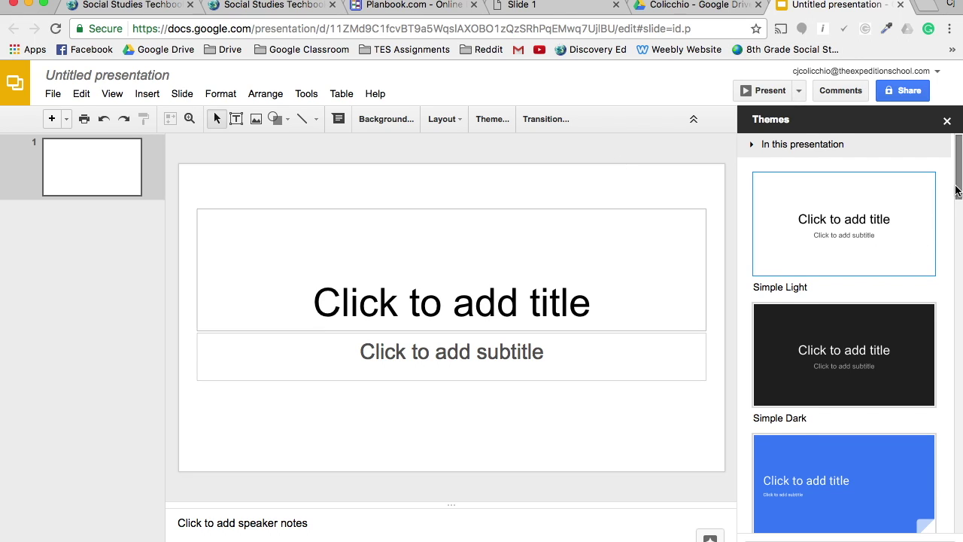
Apply the Simple Light theme to the blank presentation and dismiss the Themes list.
left_click_drag(959, 186, 944, 165)
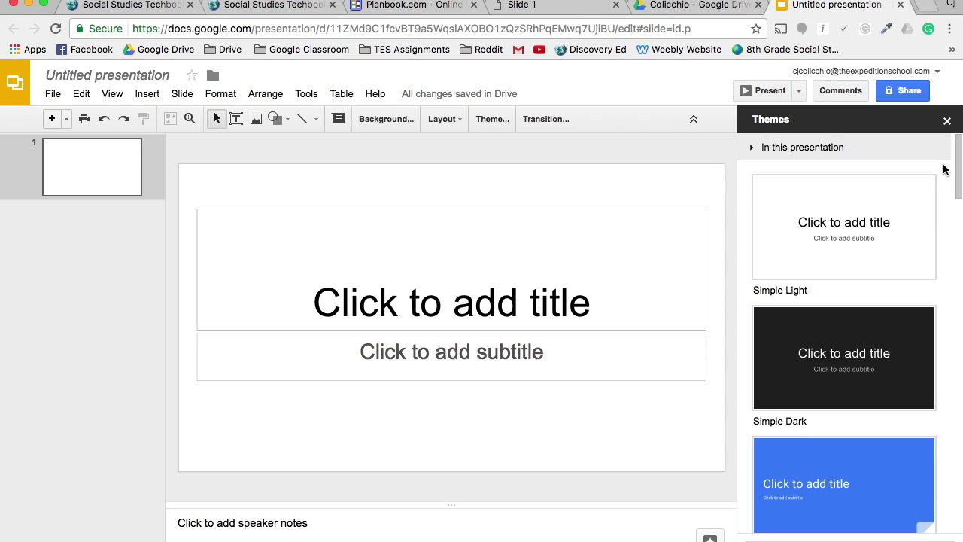
left_click(894, 239)
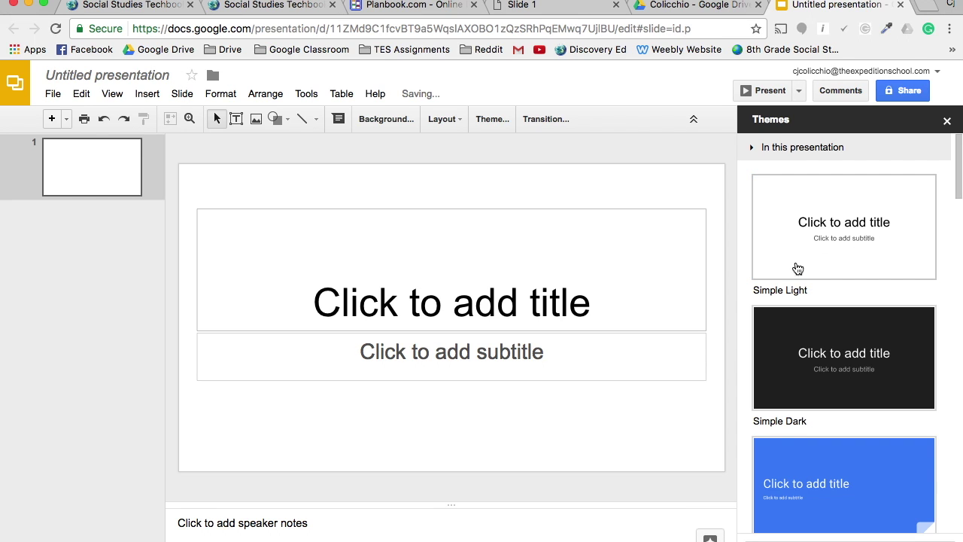
left_click(948, 122)
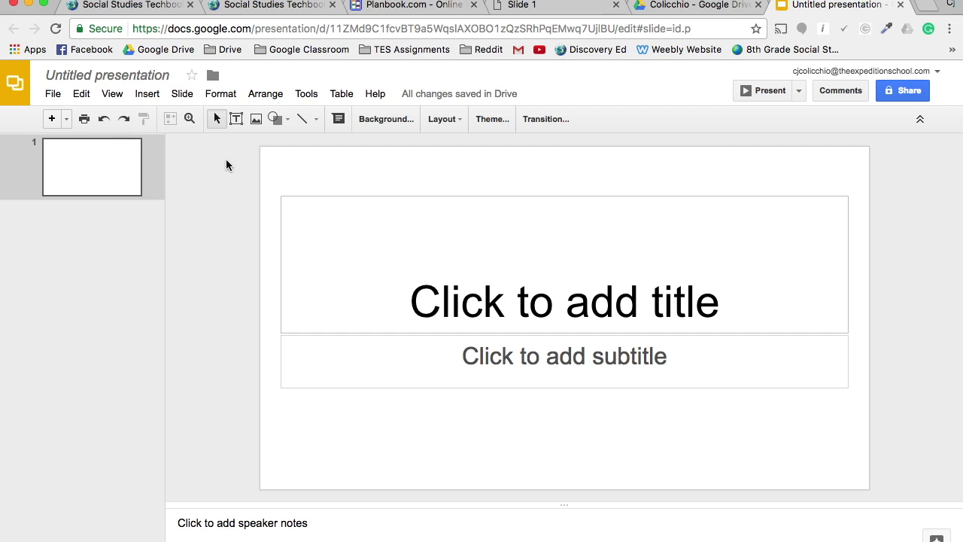
Title slide 1 and name the presentation 'Sample Slide Template'.
left_click(508, 270)
type("S")
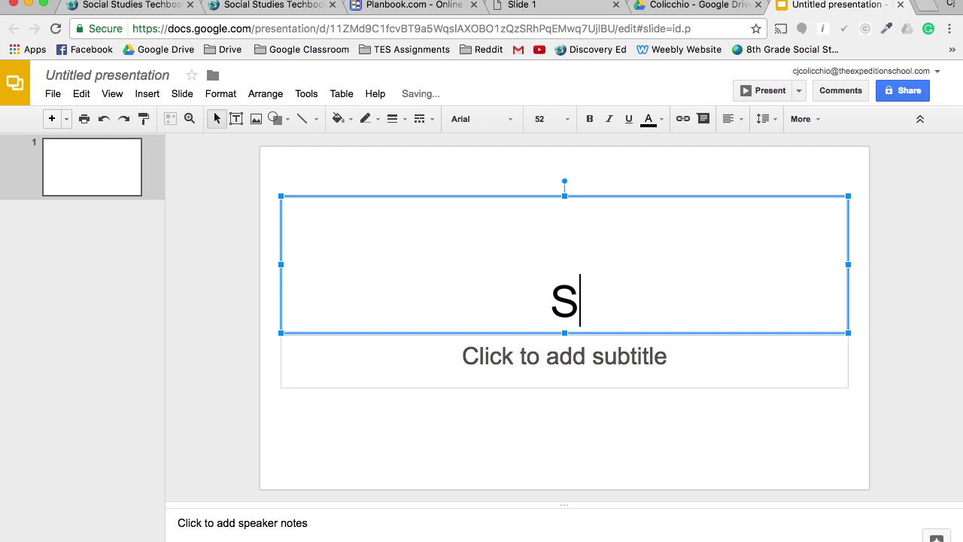
type("ample Slide")
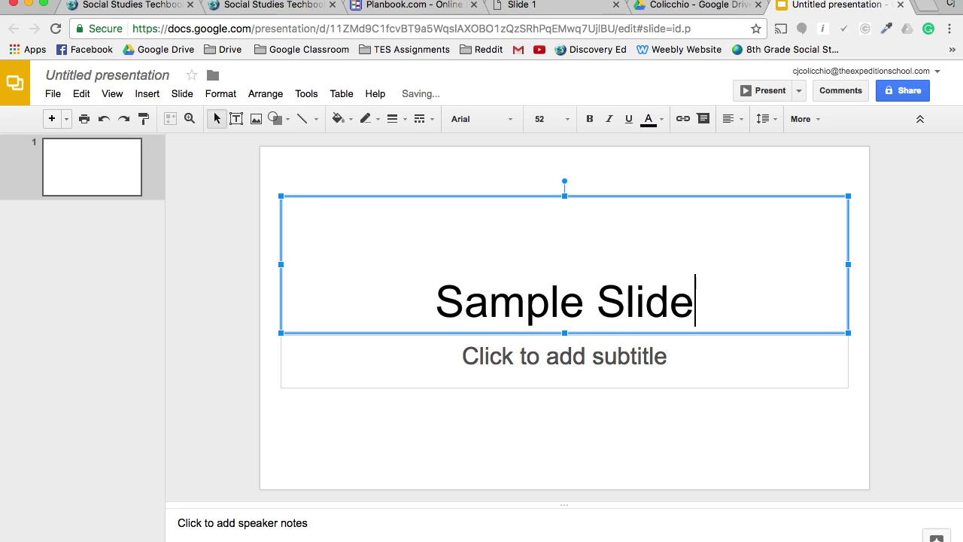
type(" Template")
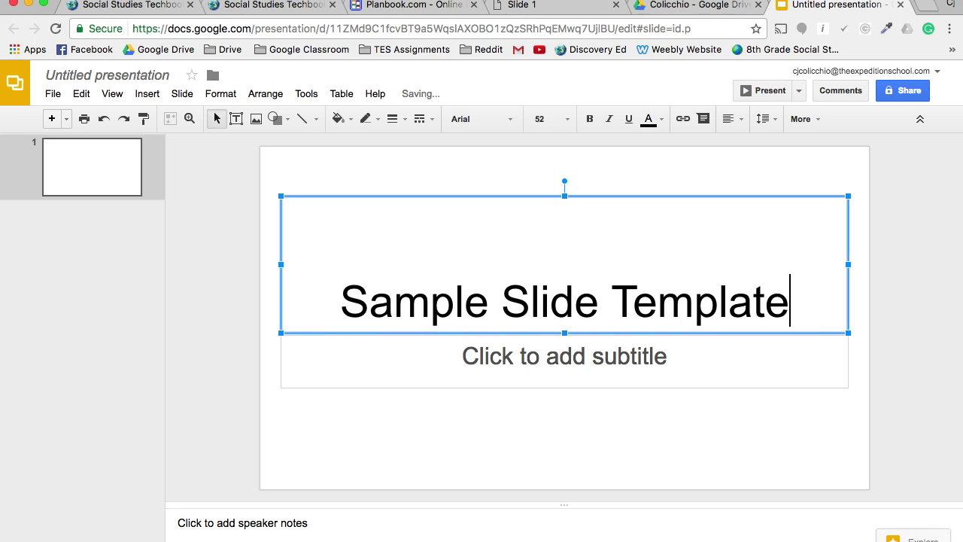
left_click(153, 75)
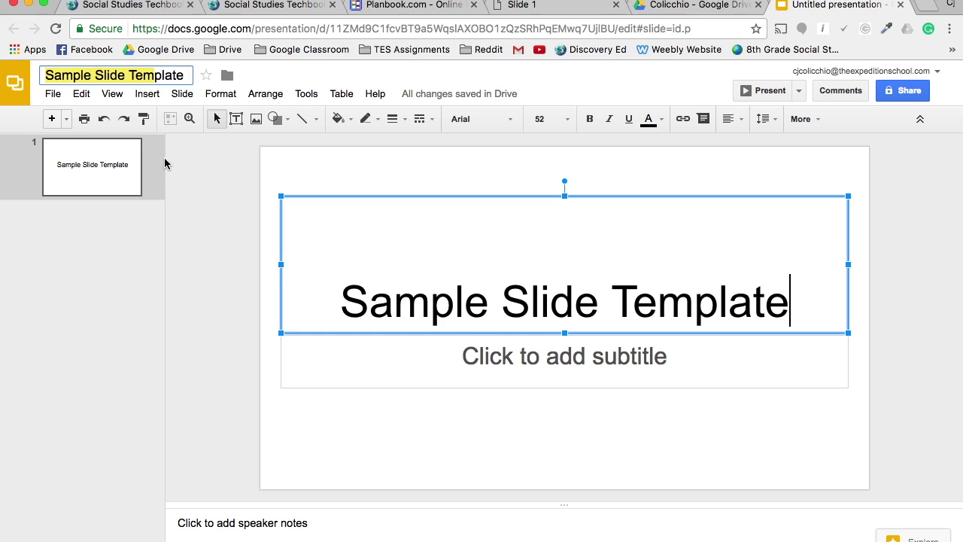
left_click(302, 143)
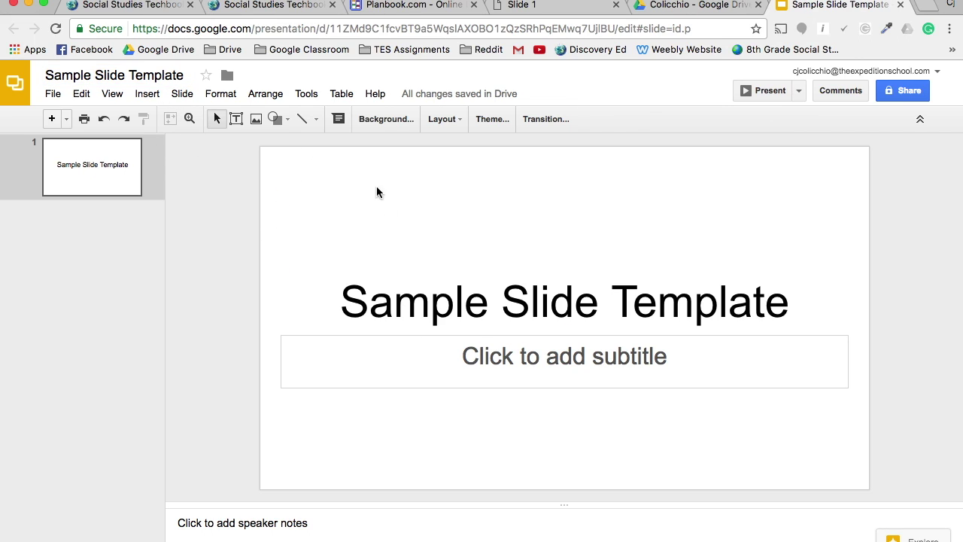
Add the author byline as the subtitle and insert a second slide.
left_click(526, 362)
type("B")
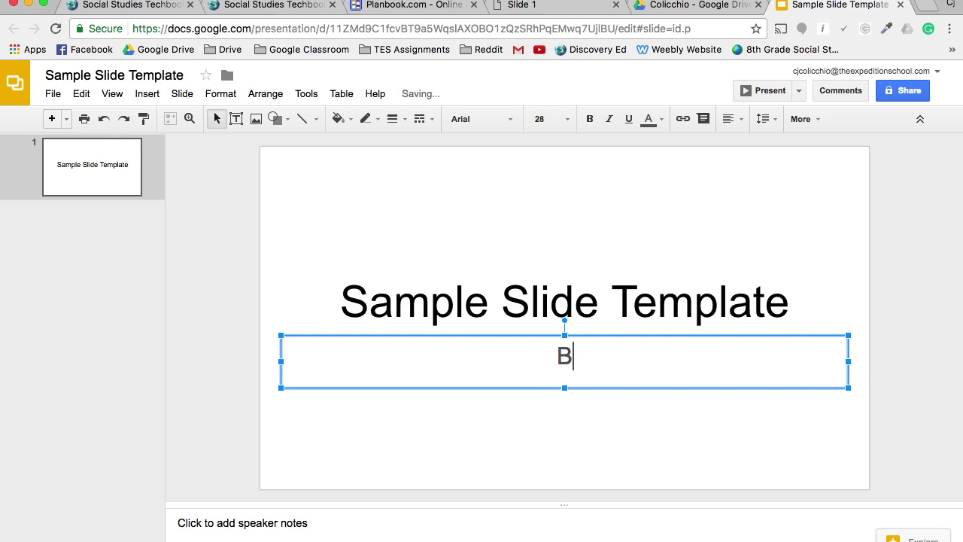
type("y: Mr. Co")
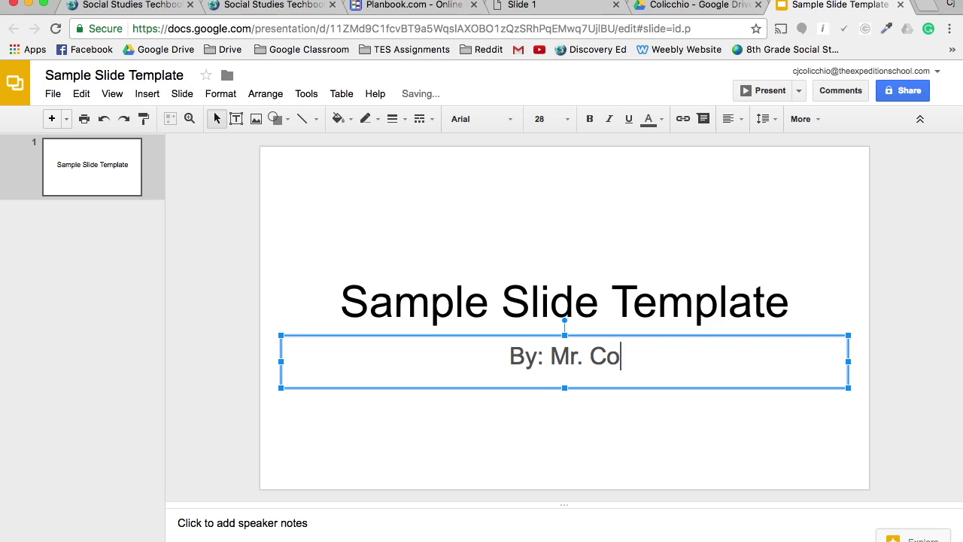
type("licchio")
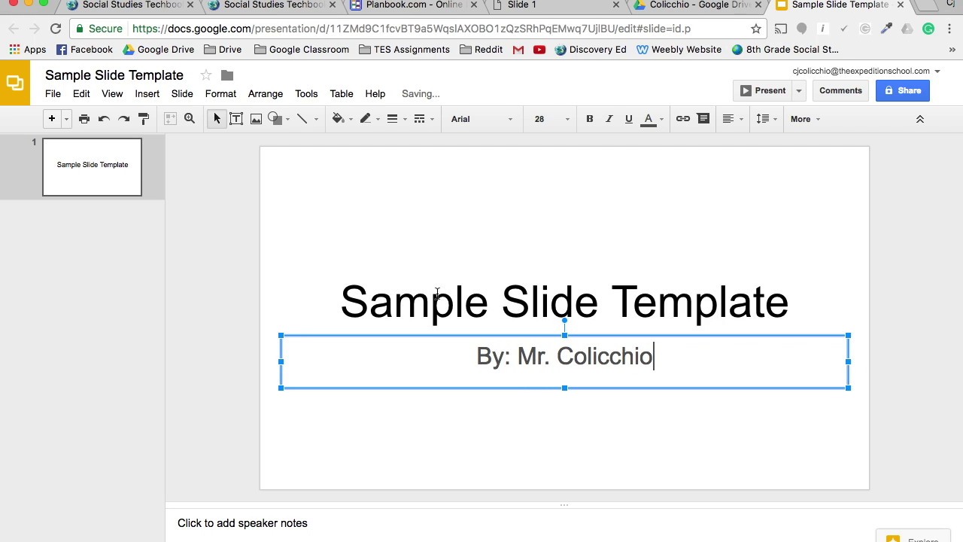
left_click(53, 119)
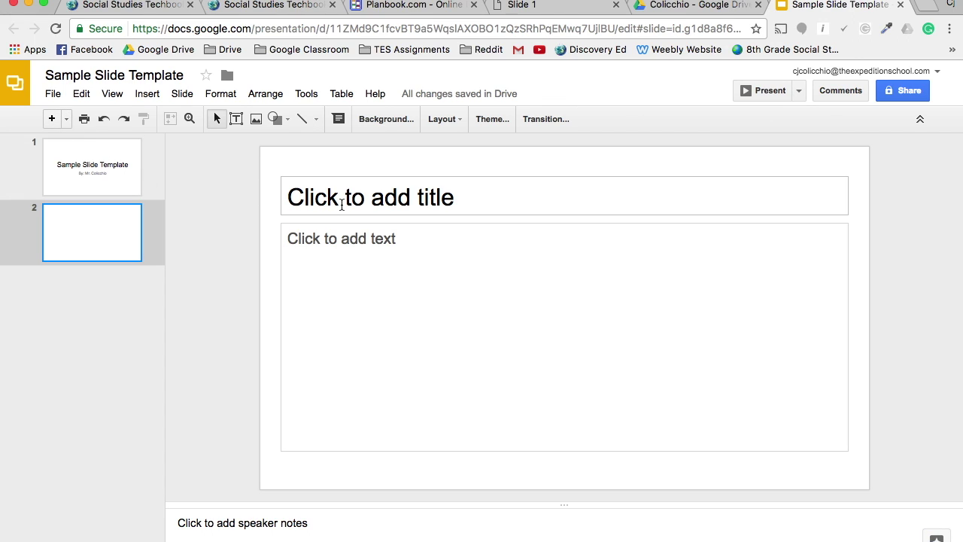
Add a third slide with the Title and two columns layout, checking slides 2 and 3.
left_click(66, 119)
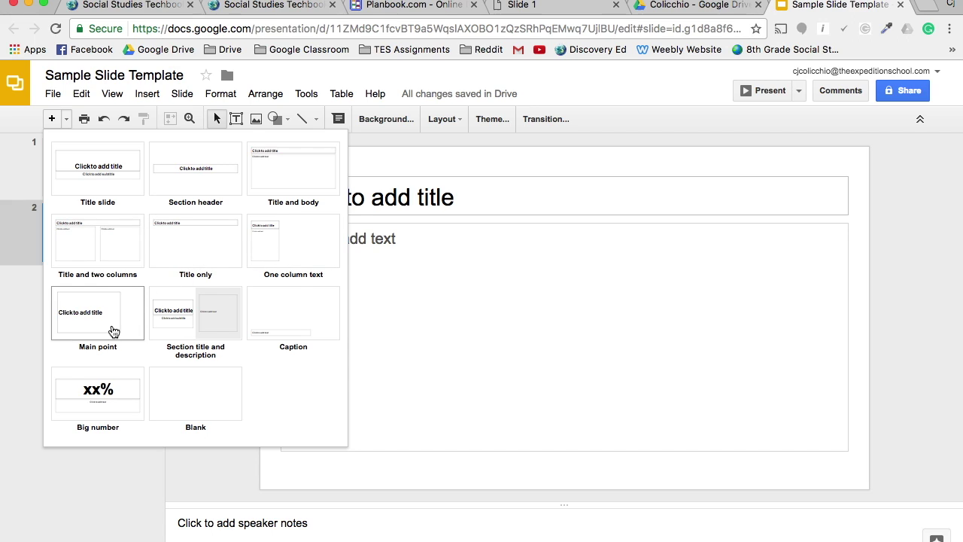
left_click(112, 256)
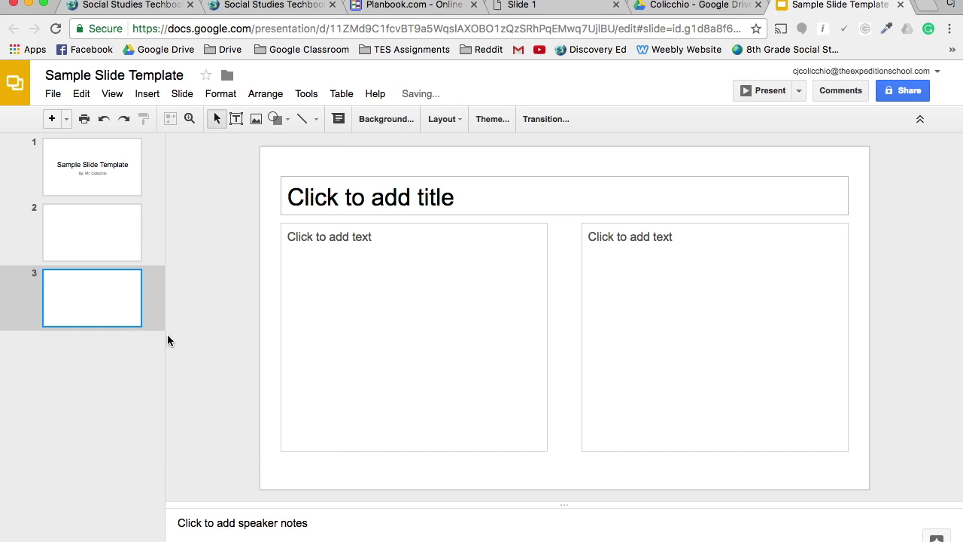
left_click(121, 226)
left_click(116, 295)
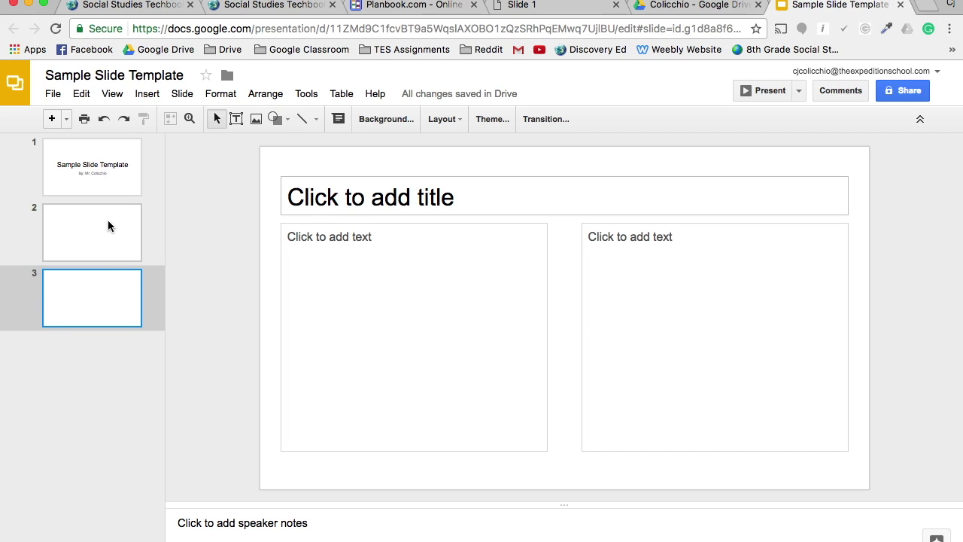
left_click(107, 220)
left_click(106, 315)
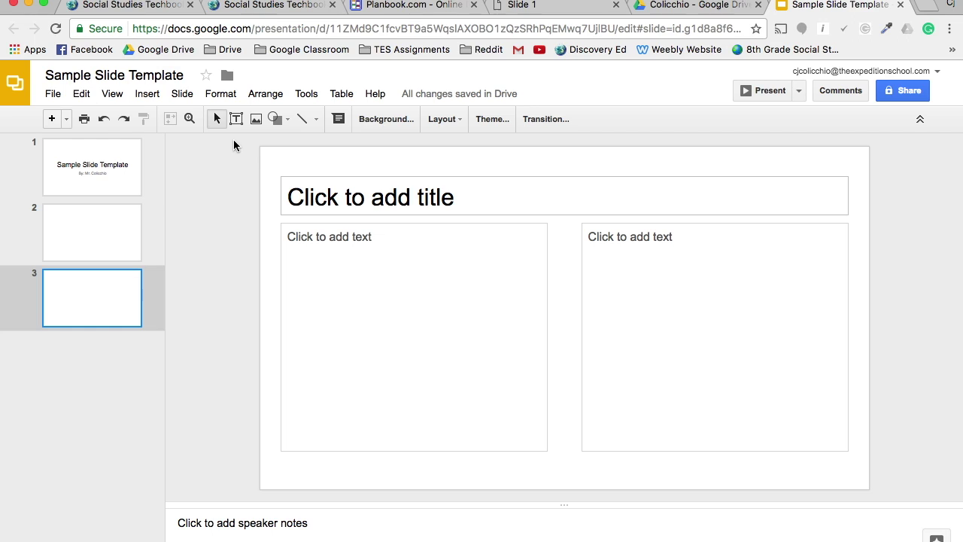
Undo the two-column slide after trying Redo and Zoom, then zoom back to fit.
left_click(103, 119)
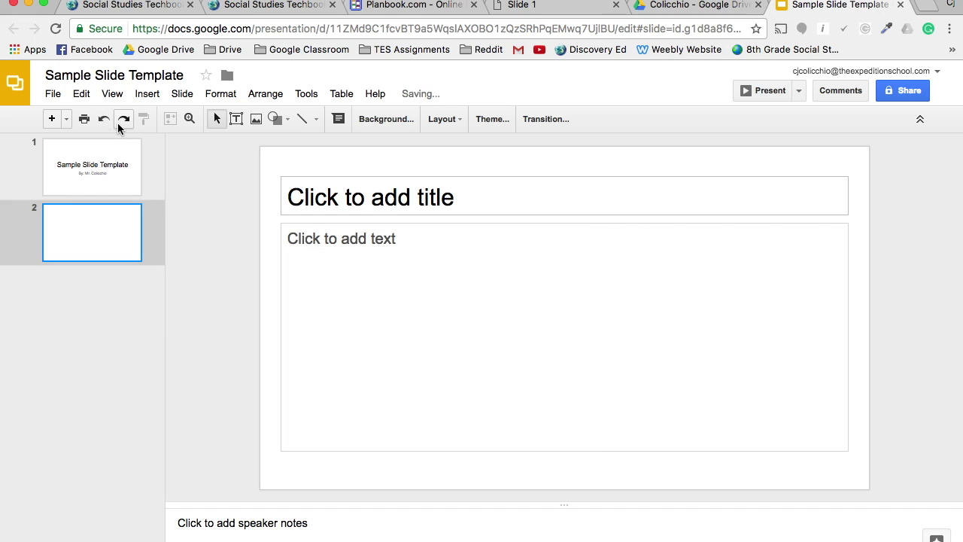
left_click(124, 120)
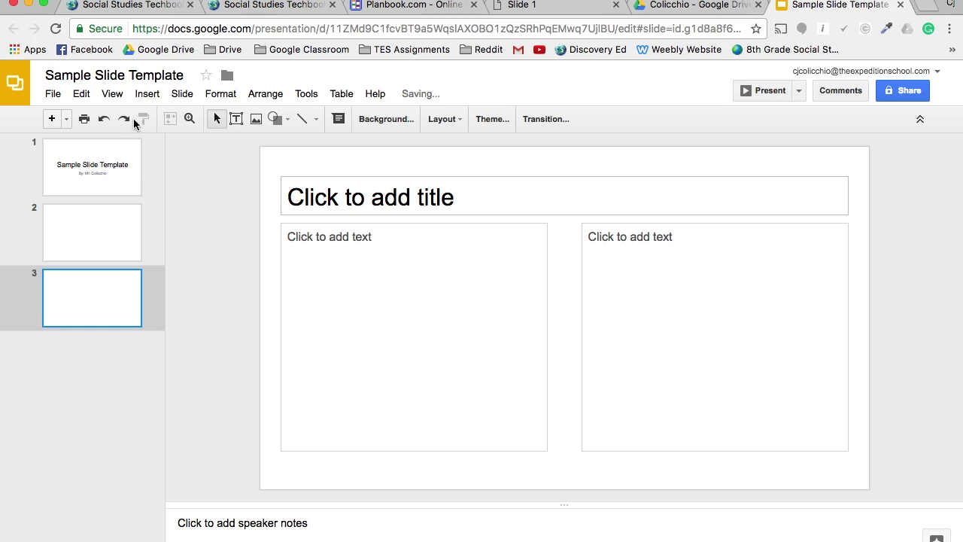
left_click(190, 120)
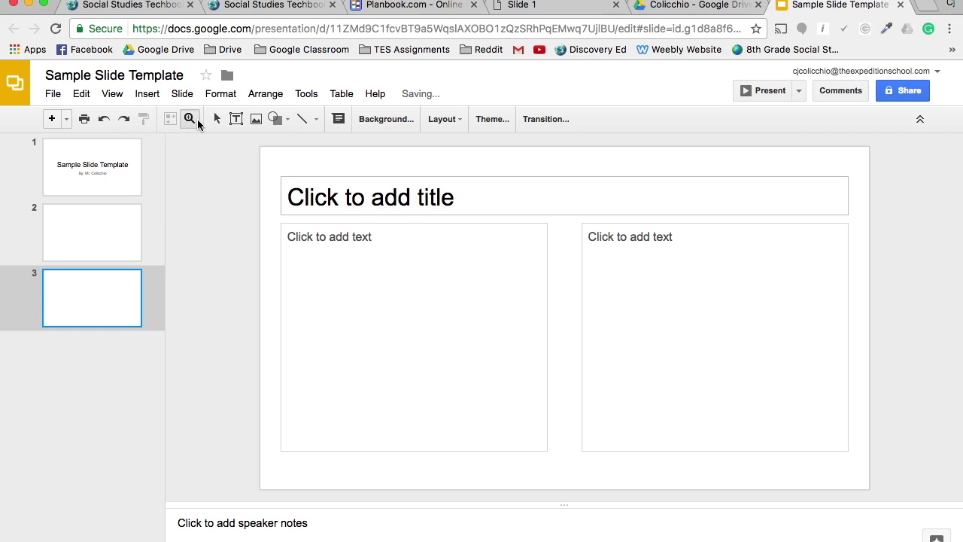
left_click(376, 221)
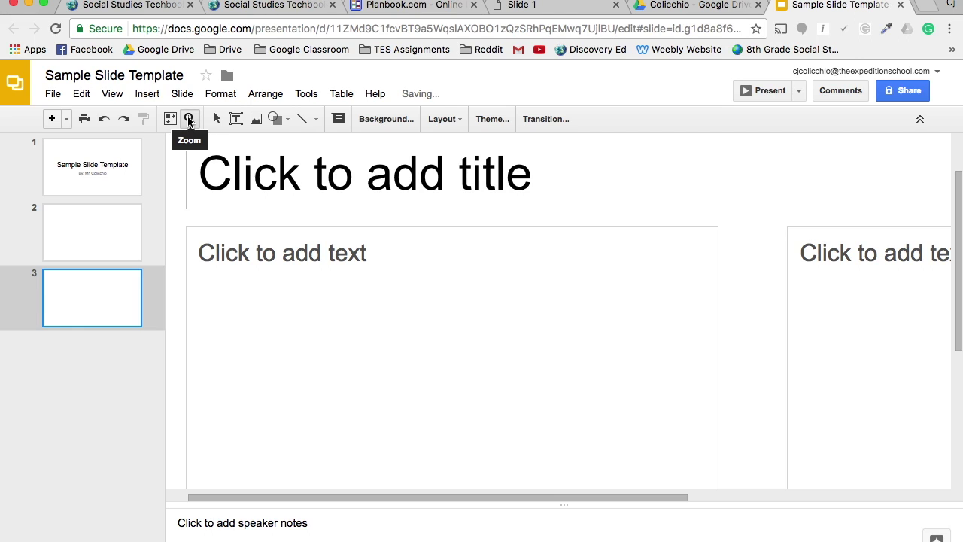
left_click(104, 119)
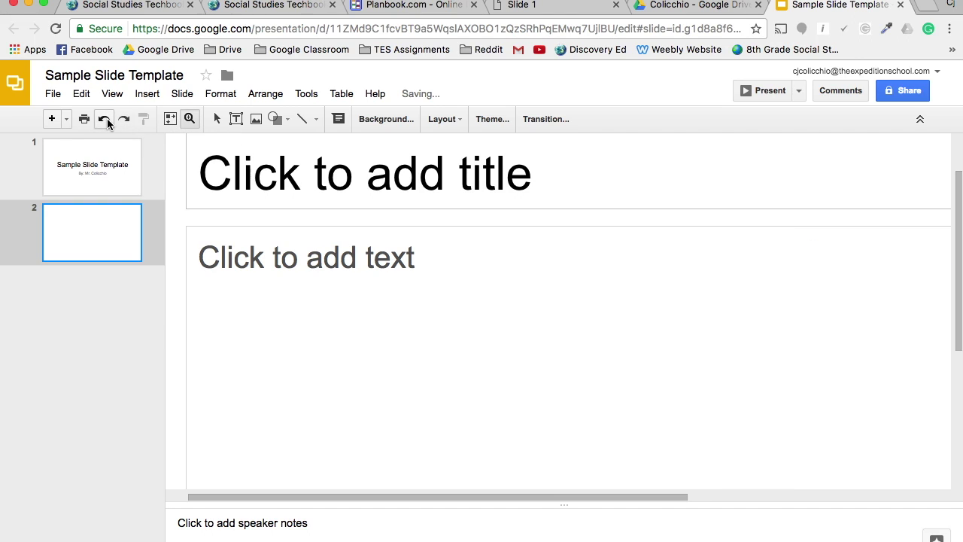
left_click(171, 120)
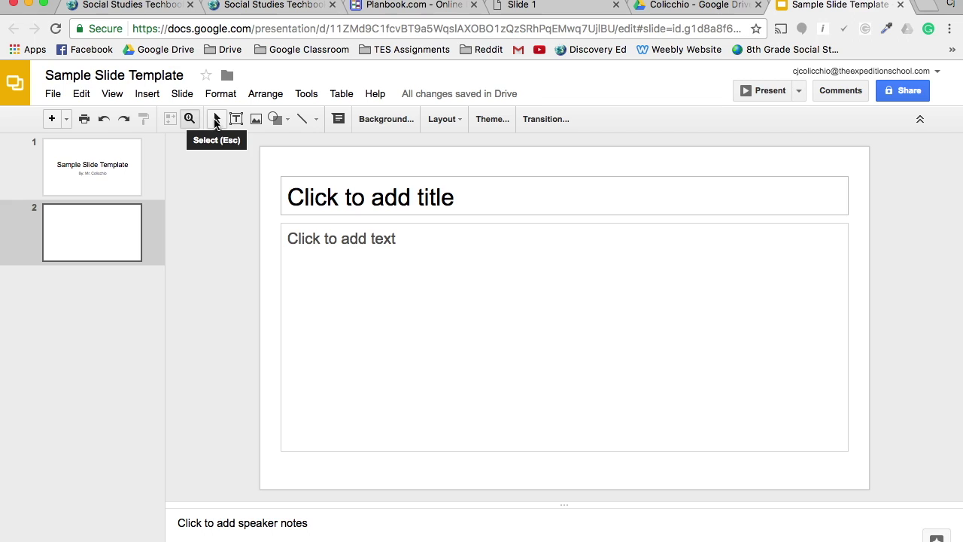
key("Tab")
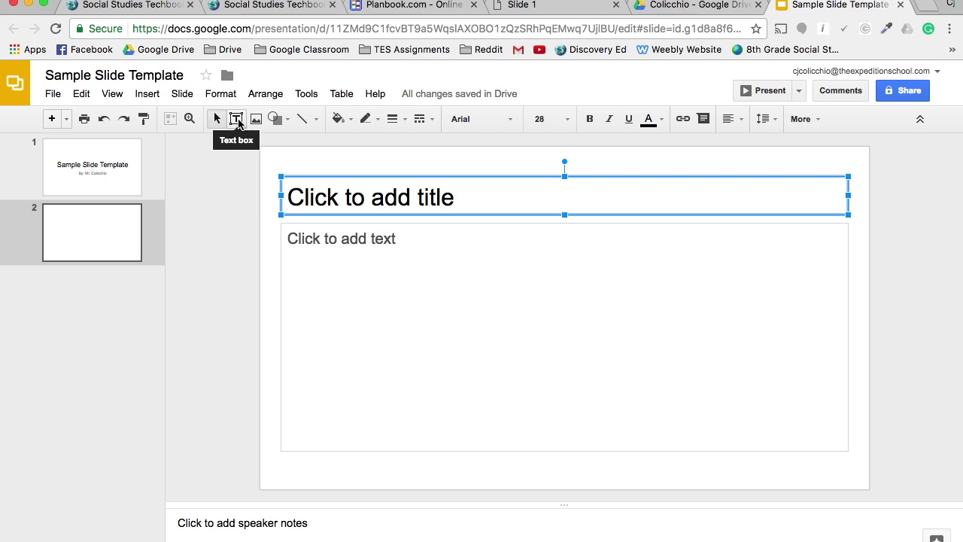
Draw text boxes on slide 2, toggling undo and redo on the drawing.
left_click(236, 119)
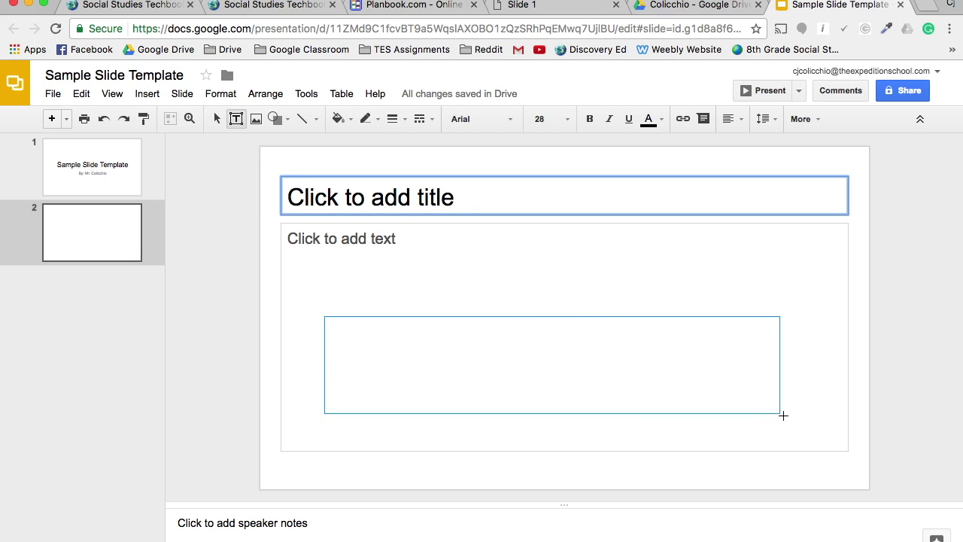
left_click_drag(783, 416, 794, 423)
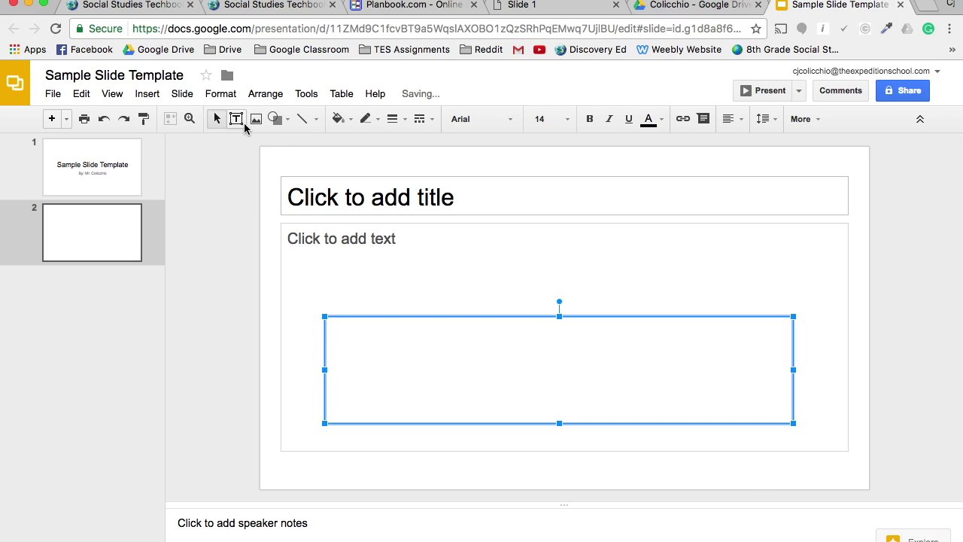
left_click_drag(395, 259, 796, 301)
key("super+z")
key("super+shift+z")
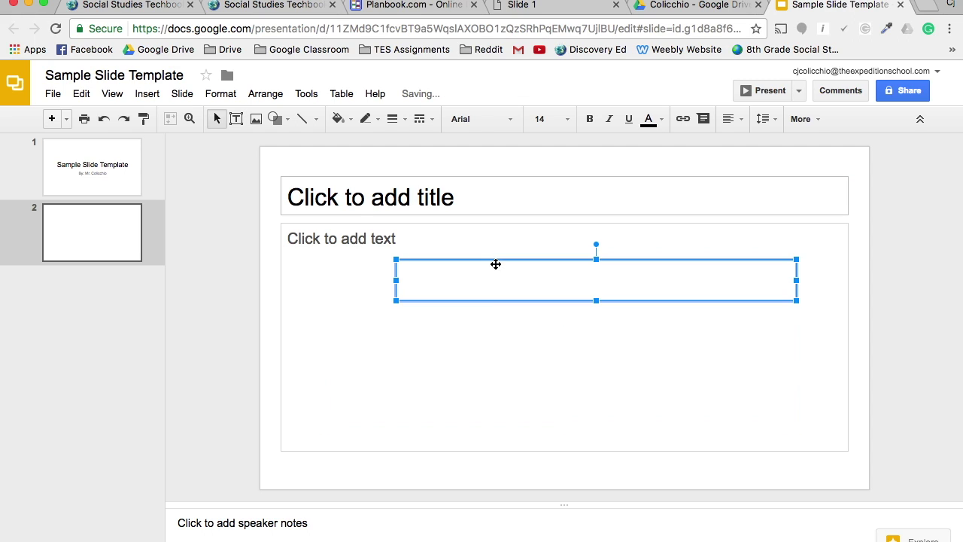
key("super+z")
key("super+shift+z")
key("super+z")
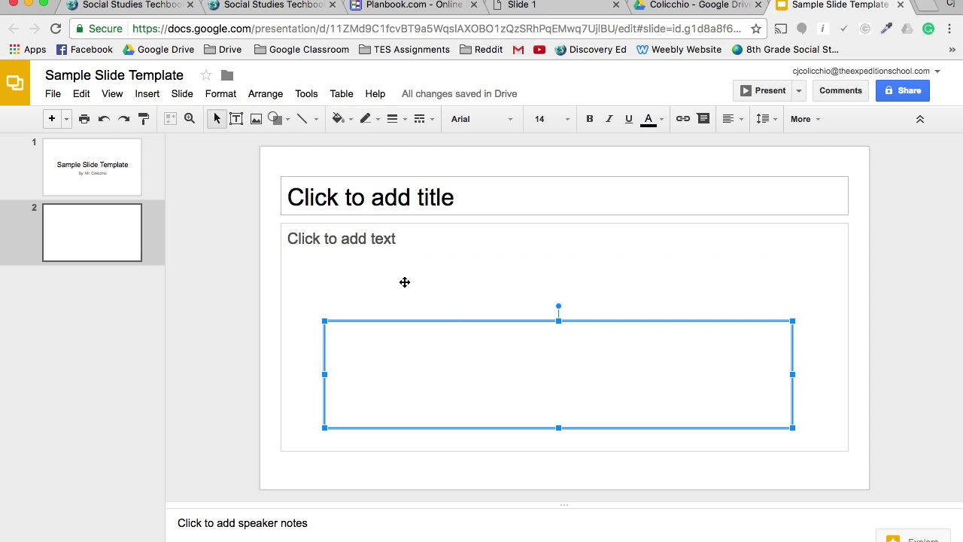
Type 'Hi' in the body area, plus 'Also' and 'Also also hi' in the extra boxes.
left_click(364, 234)
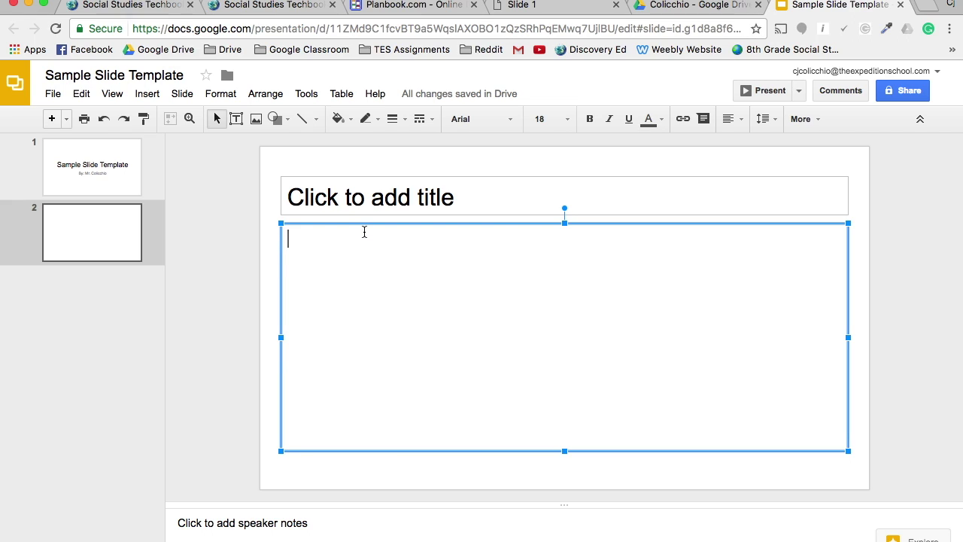
type("Hi")
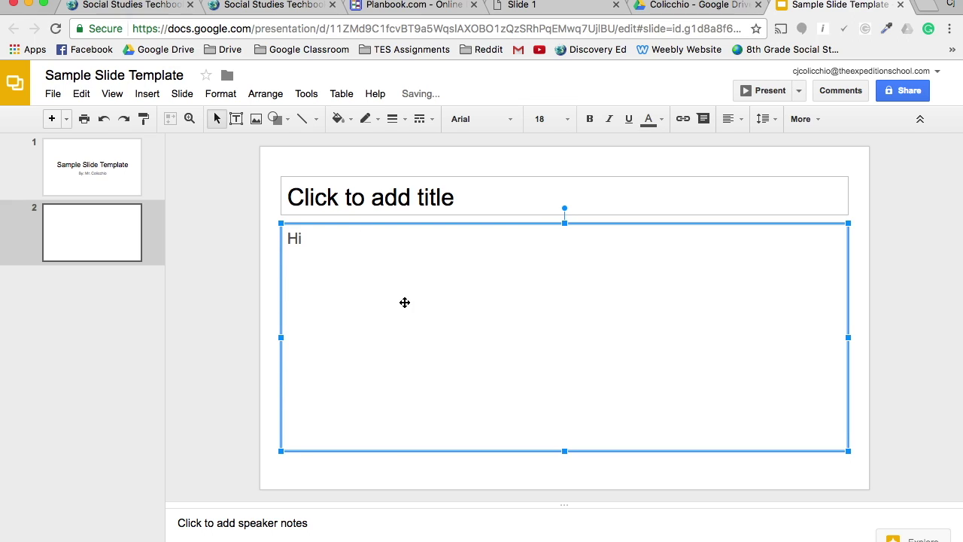
left_click(435, 299)
type("Also Hi")
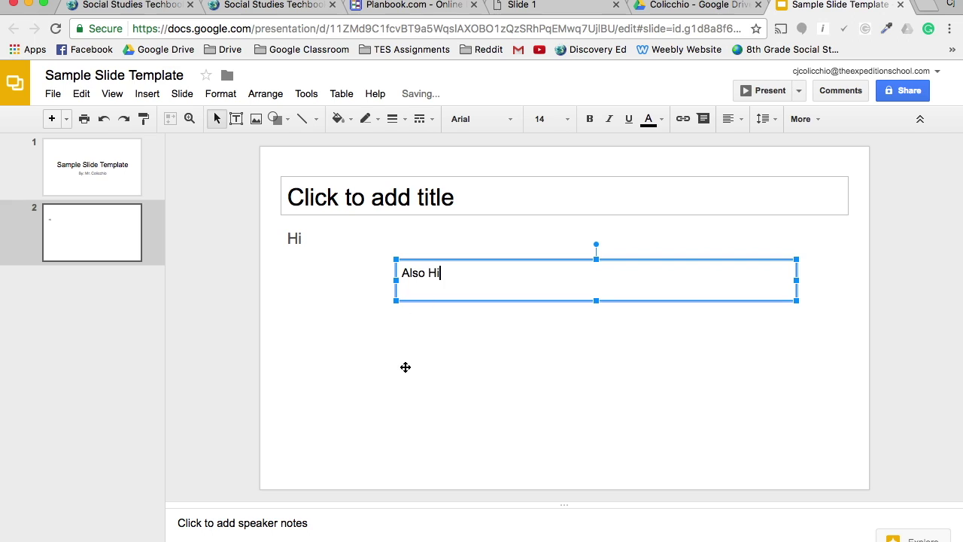
left_click(406, 370)
type("Als")
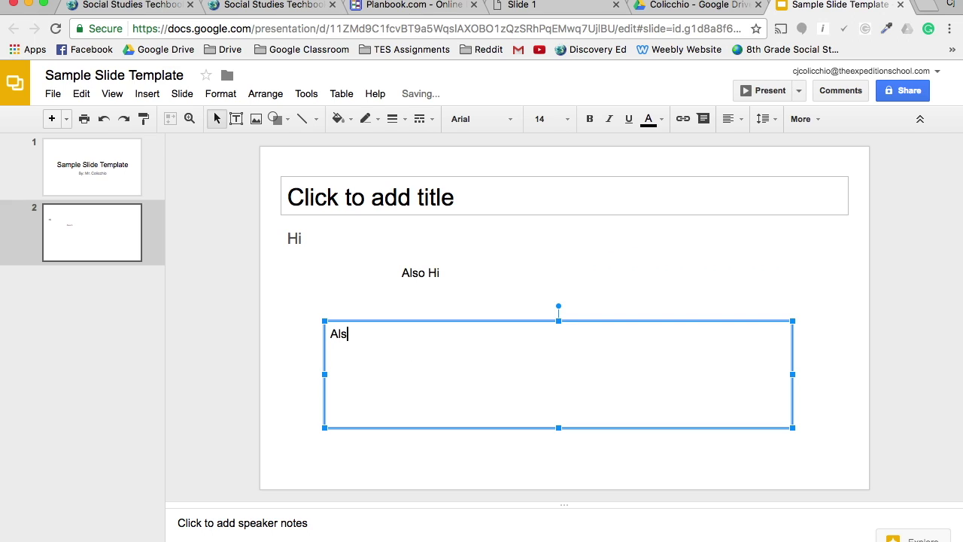
type("o also")
key("BackSpace")
type("so hi")
key("Return")
left_click(498, 456)
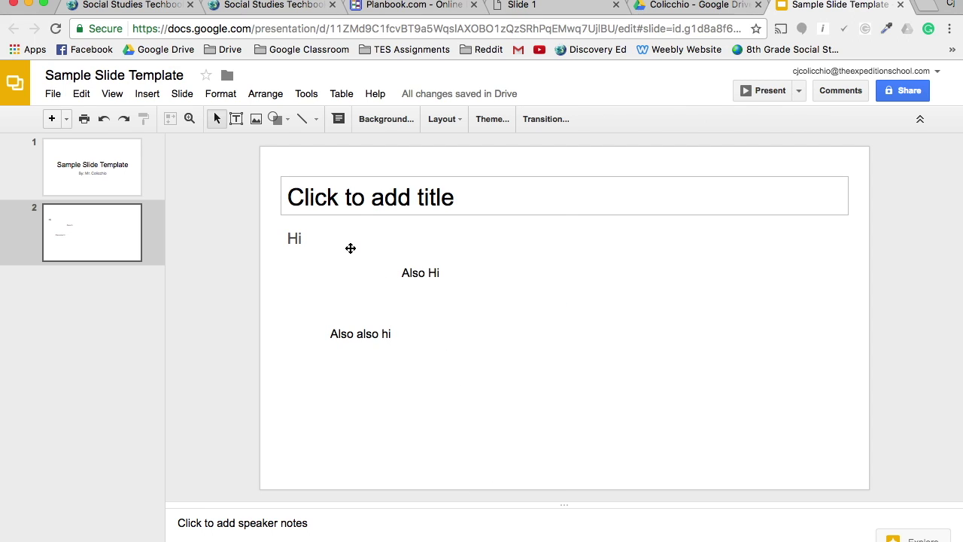
Delete the 'Also also hi' and 'Also' text boxes, leaving only 'Hi' on the slide.
left_click(427, 285)
left_click(401, 358)
left_click(426, 286)
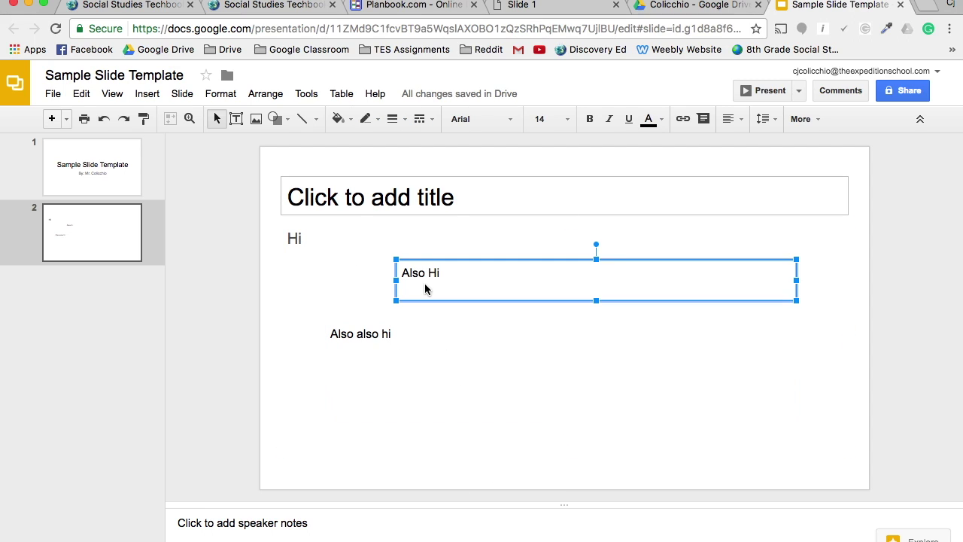
left_click(387, 334)
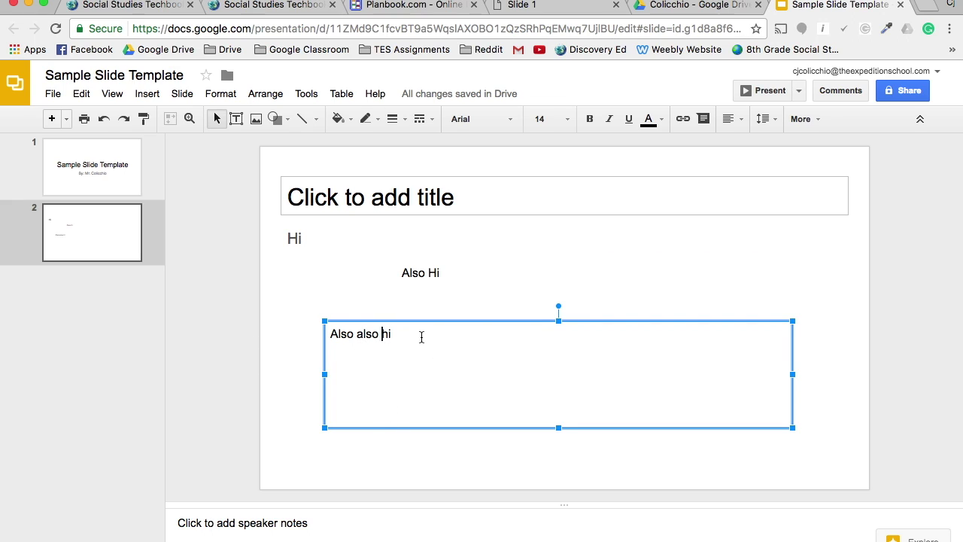
left_click_drag(421, 336, 321, 328)
key("BackSpace")
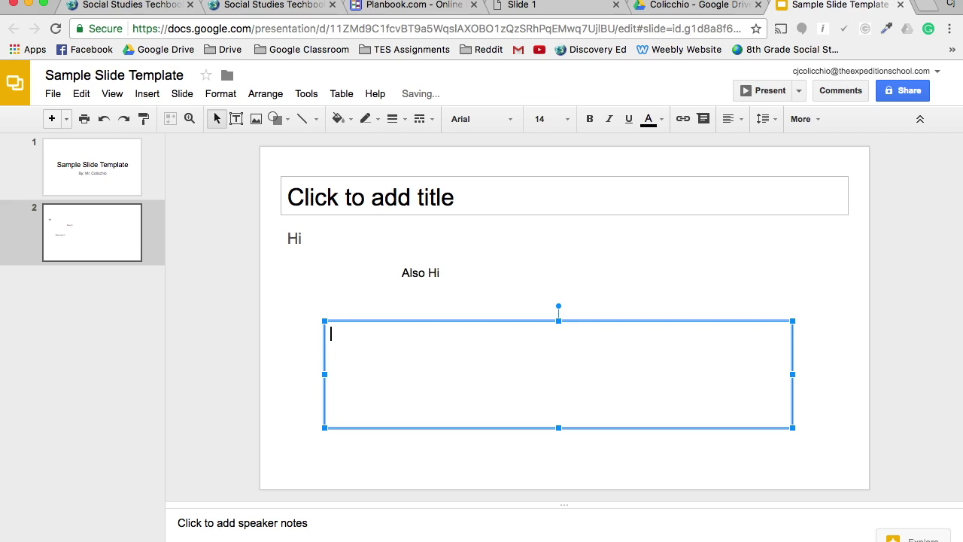
left_click(472, 285)
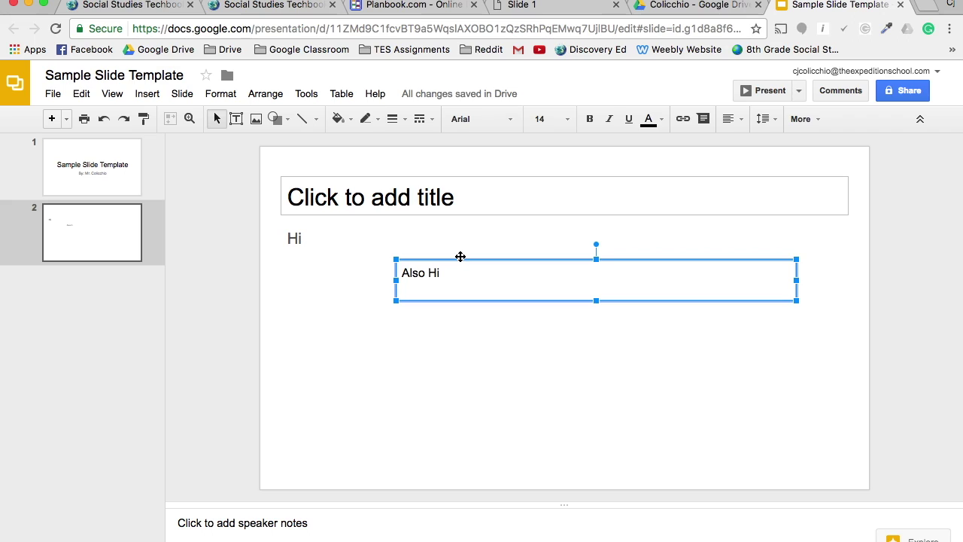
key("BackSpace")
key("ctrl+z")
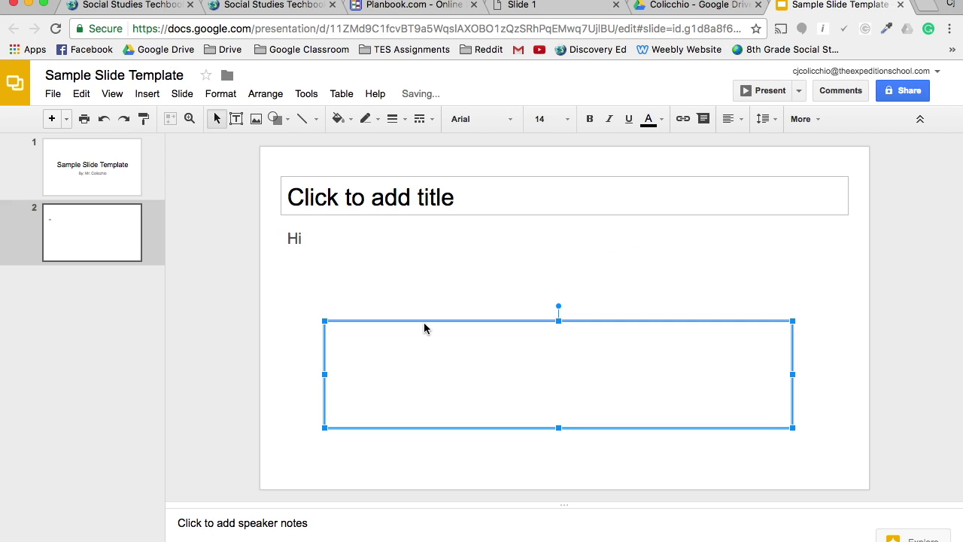
key("BackSpace")
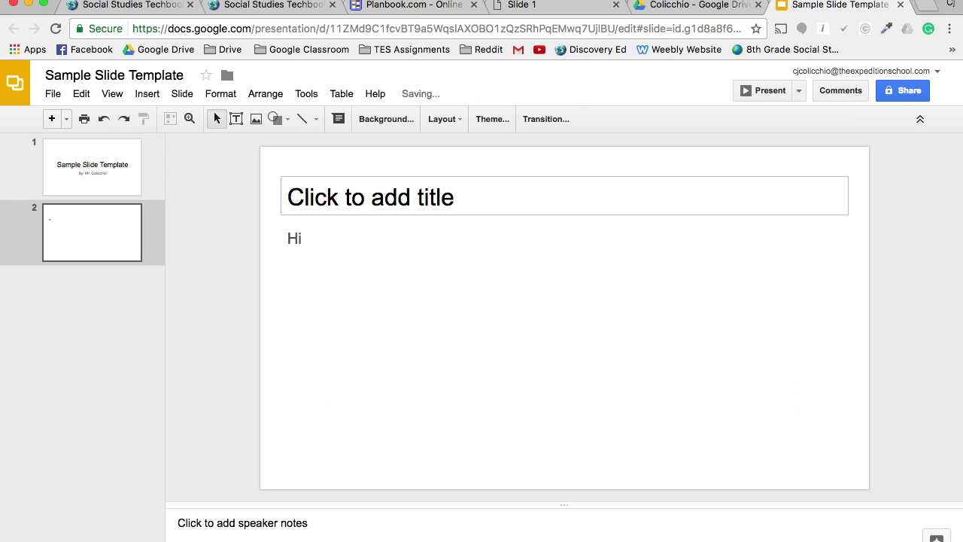
Open the image insertion window and cancel it, twice.
left_click(255, 122)
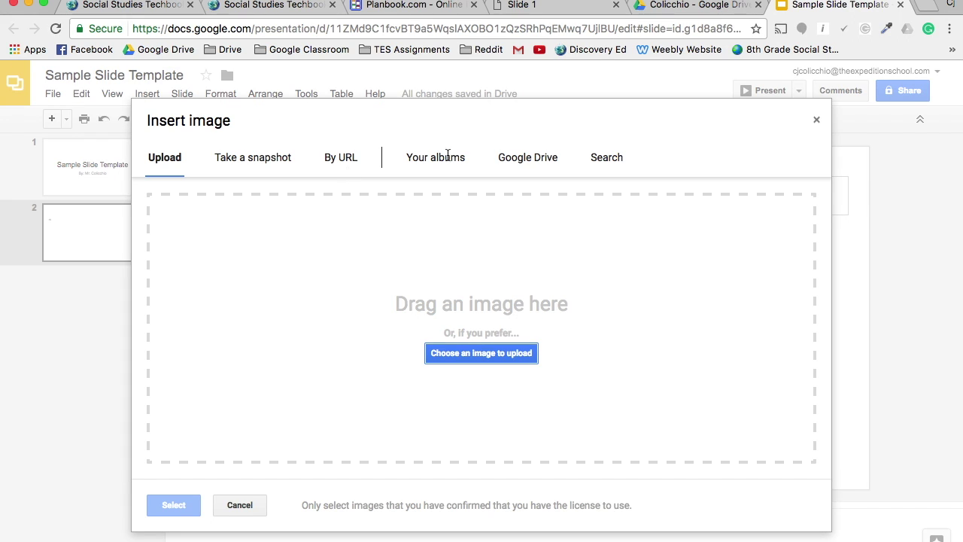
left_click(242, 505)
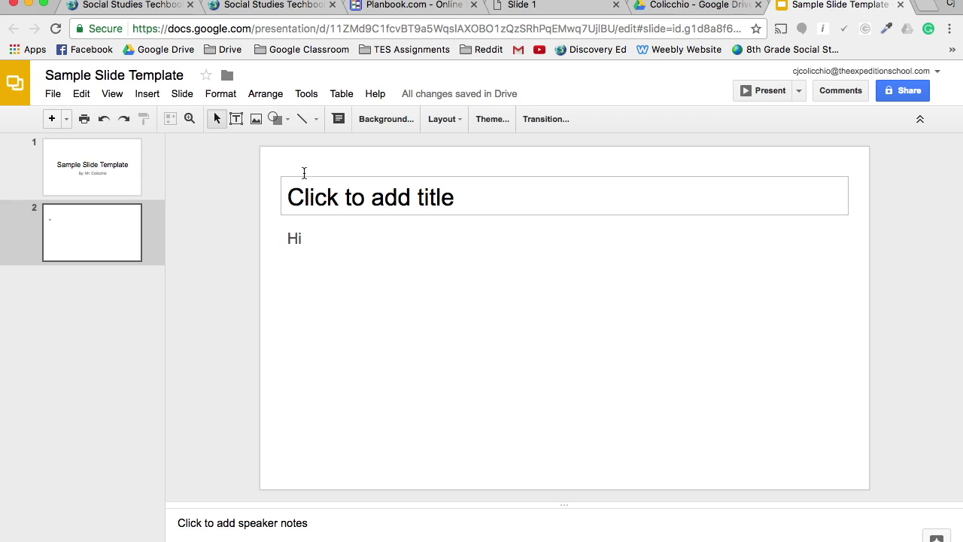
left_click(256, 119)
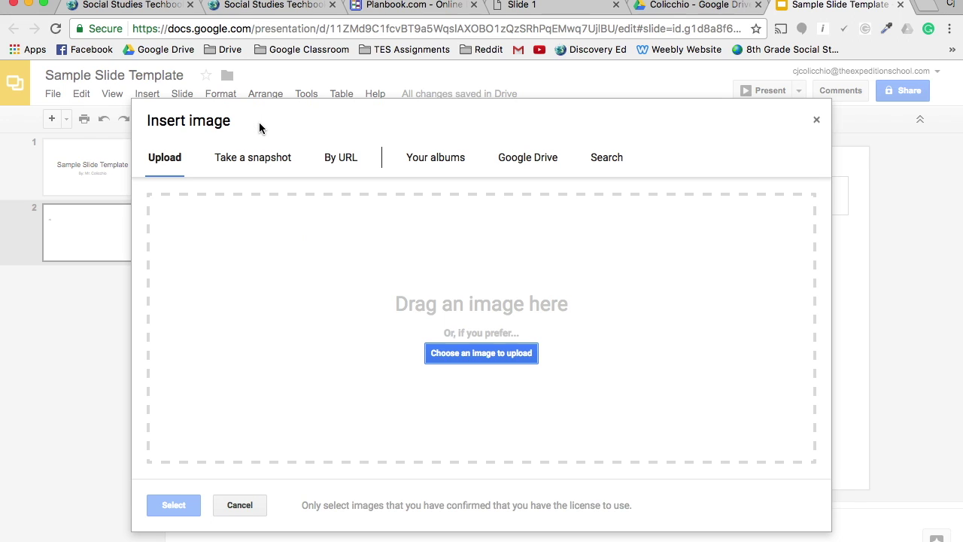
left_click(235, 509)
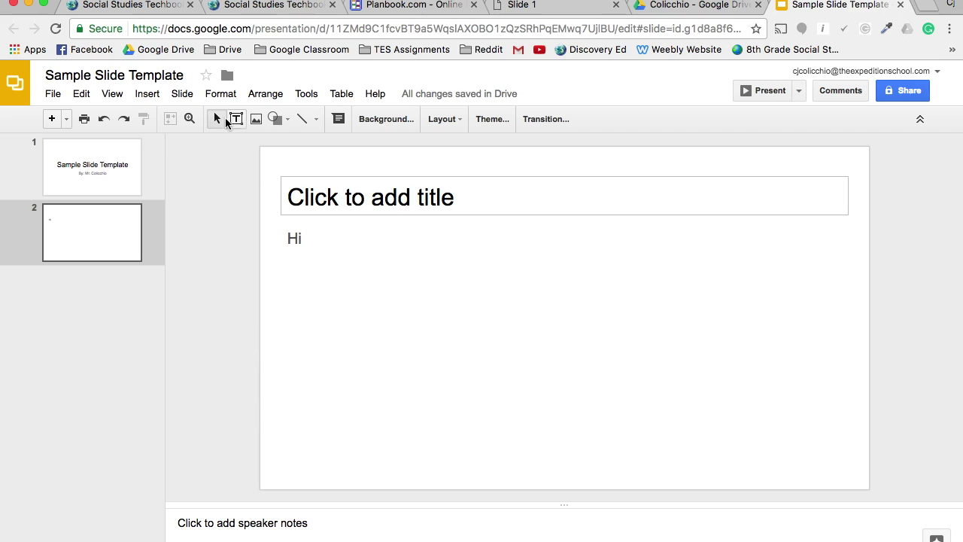
Choose Insert > Image to bring up the Insert image dialog.
left_click(154, 95)
mouse_move(154, 93)
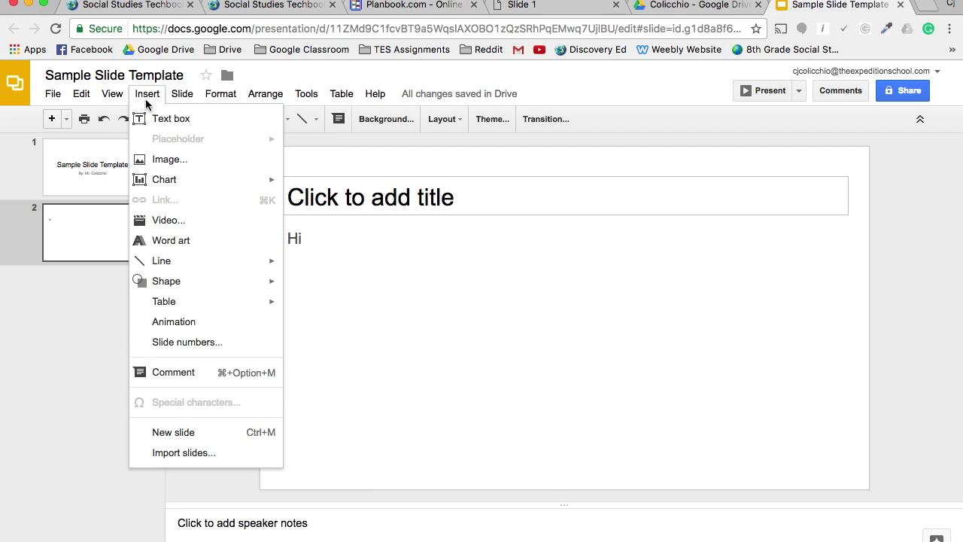
left_click(181, 160)
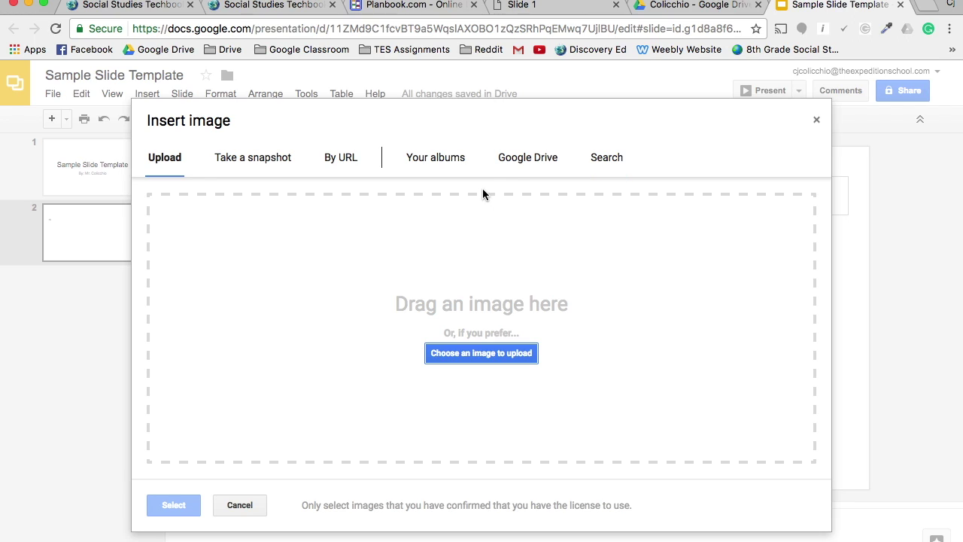
Search images for 'mcdonalds' and insert the first logo result.
left_click(622, 158)
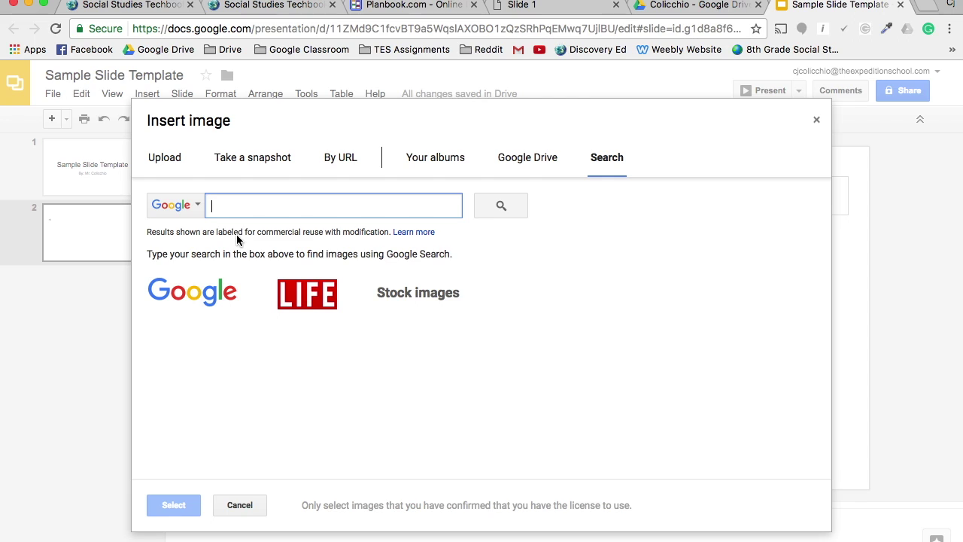
type("mcdonalds")
key("Return")
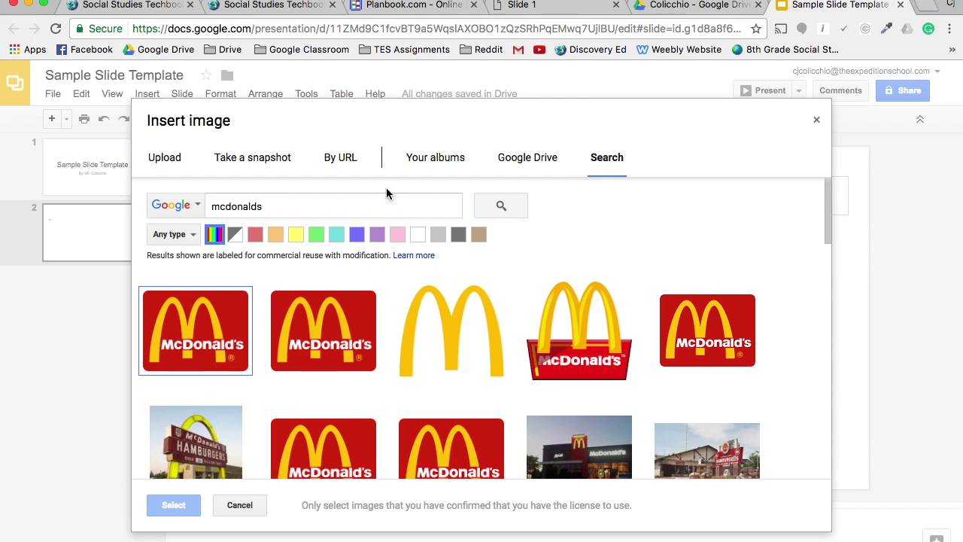
left_click(197, 358)
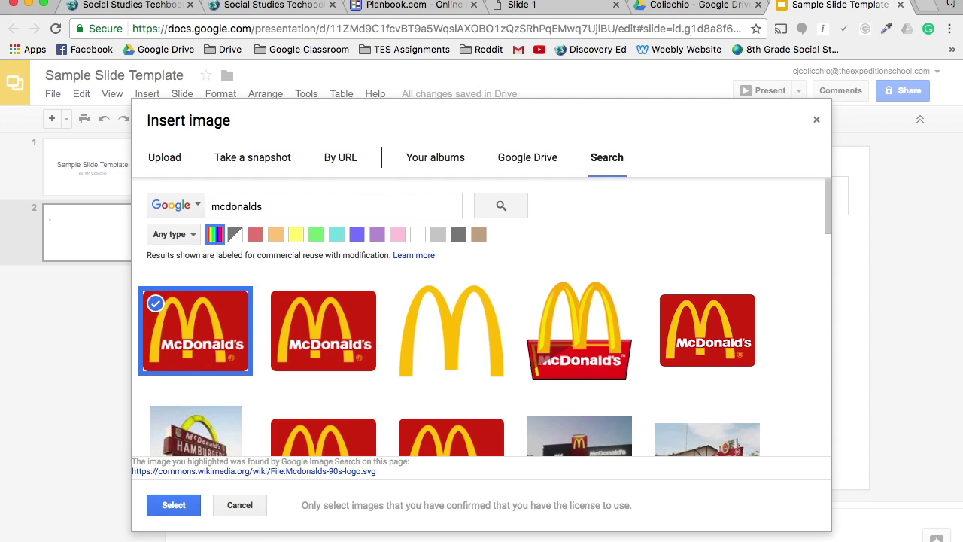
left_click(173, 504)
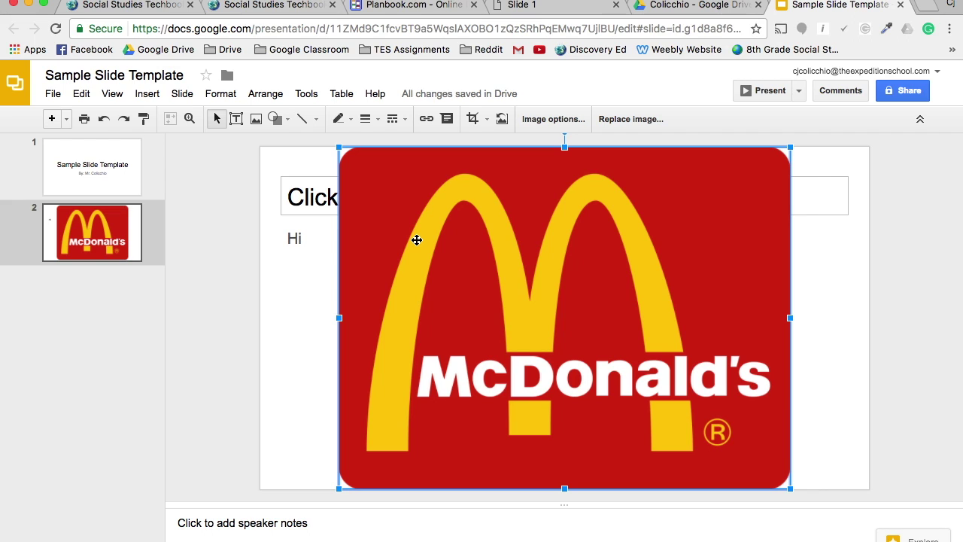
Shrink the McDonald's logo and move it to the slide's bottom-right corner.
left_click_drag(338, 147, 608, 352)
left_click_drag(708, 409, 792, 413)
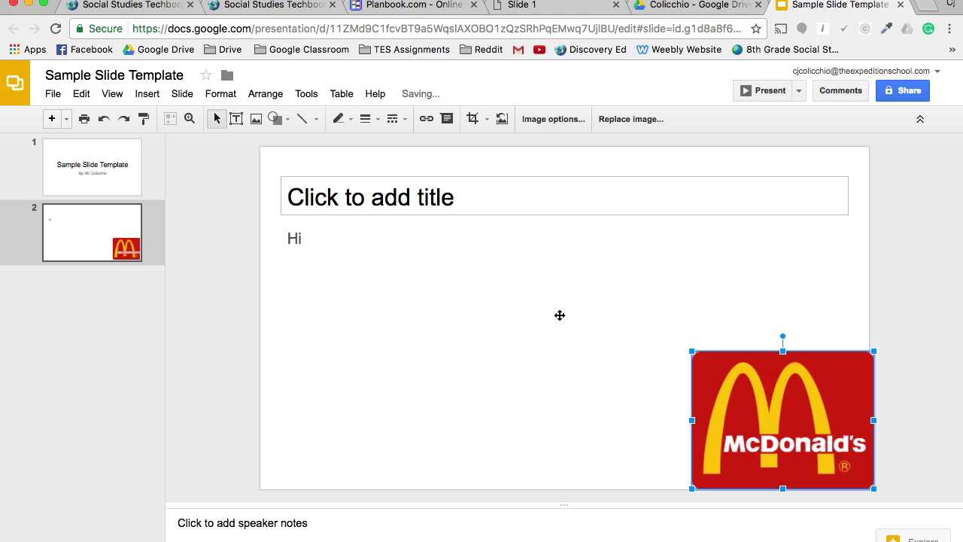
left_click(430, 269)
left_click(781, 415)
left_click_drag(690, 422, 428, 421)
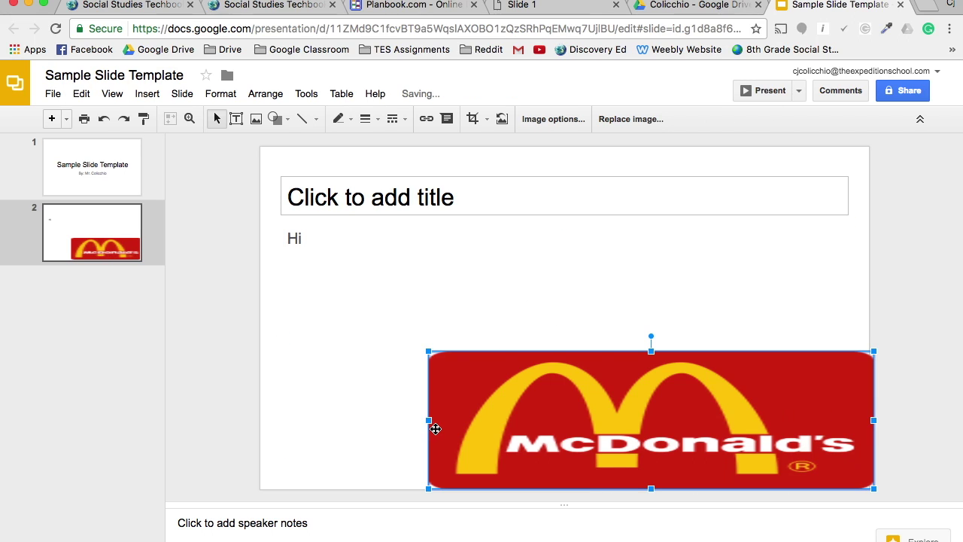
key("super+z")
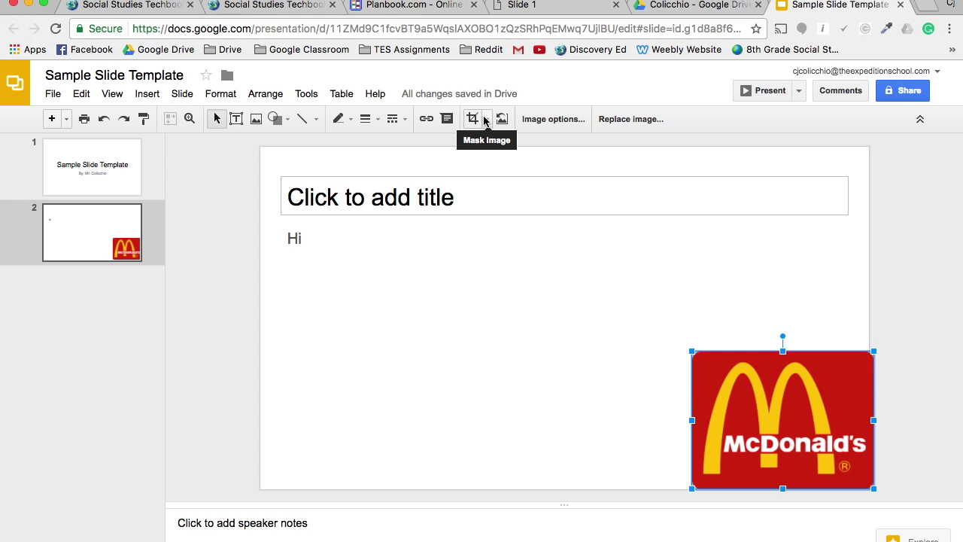
left_click(473, 118)
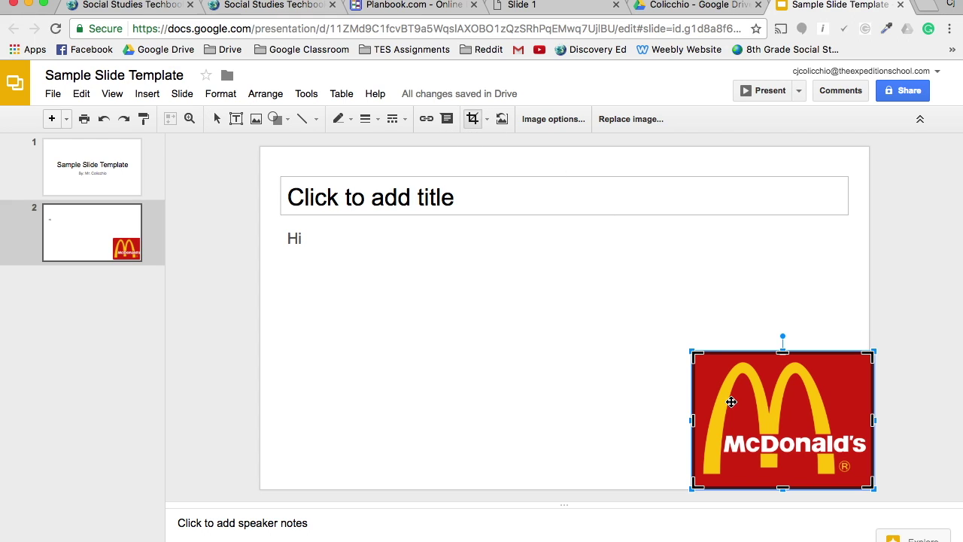
Nudge the logo's crop handles slightly, then leave and re-enter crop mode.
left_click_drag(694, 353, 705, 362)
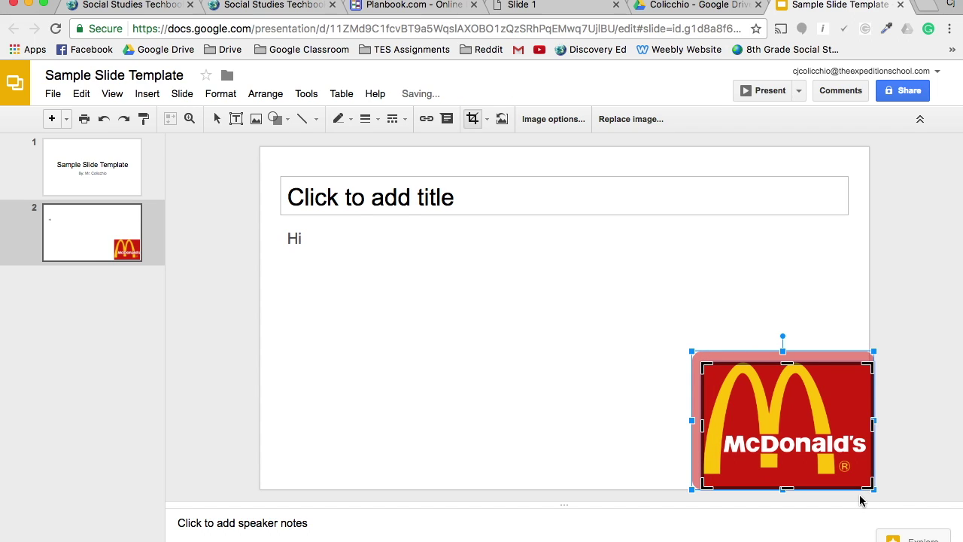
left_click_drag(866, 485, 869, 486)
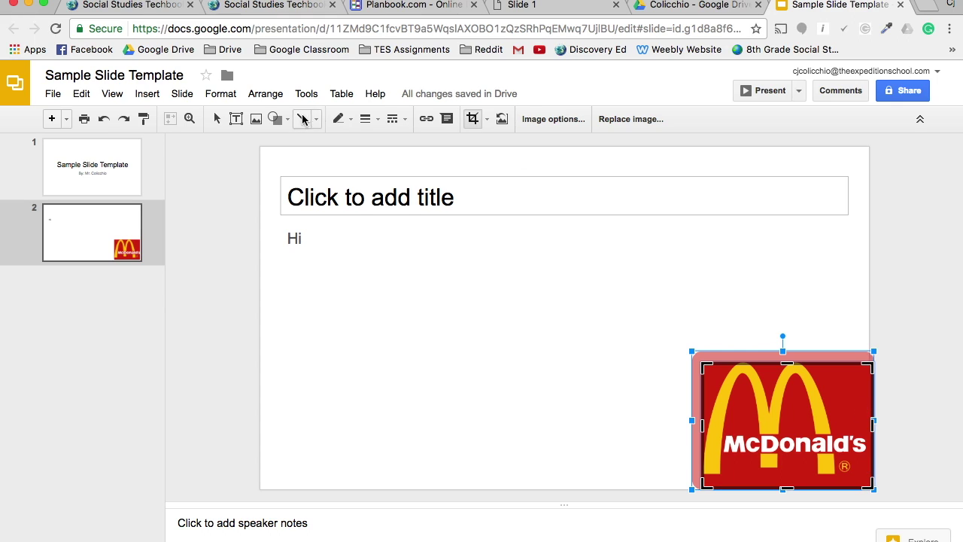
left_click(473, 120)
left_click(473, 121)
Crop the logo's right and bottom edges, then open its Image options.
left_click_drag(866, 364, 835, 364)
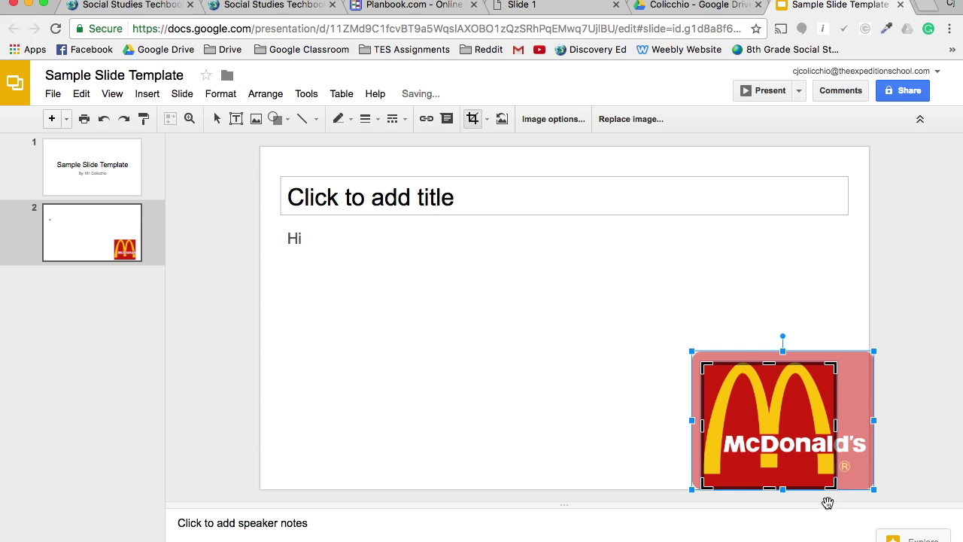
left_click_drag(831, 488, 834, 473)
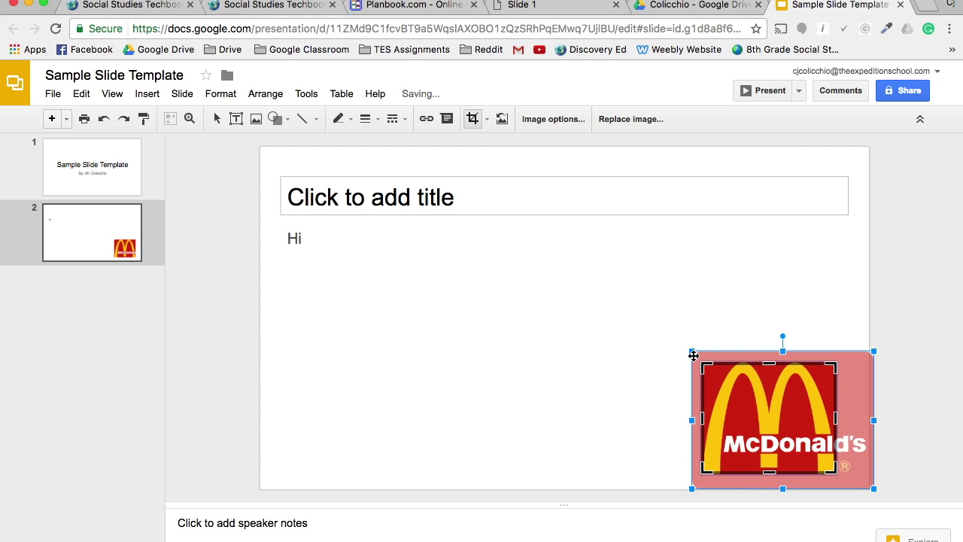
key("Return")
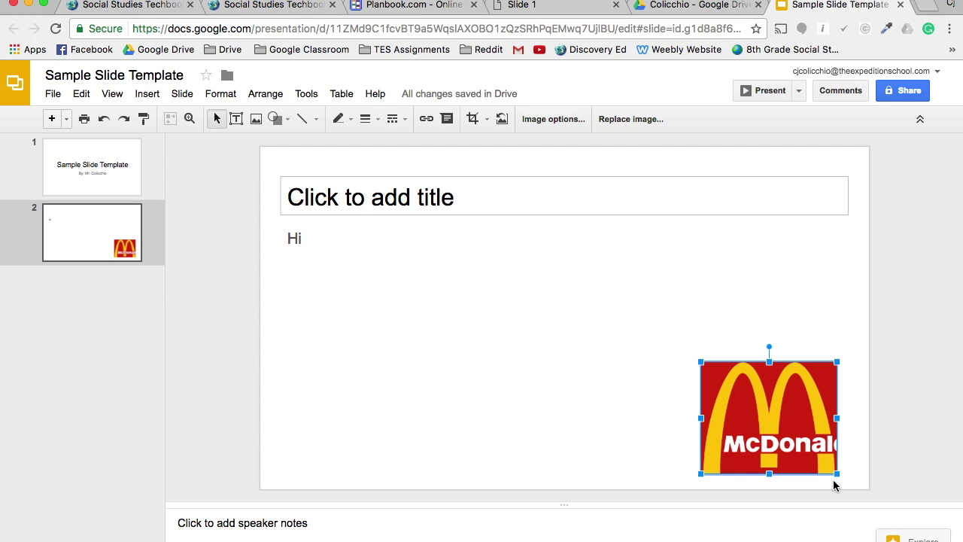
left_click(553, 119)
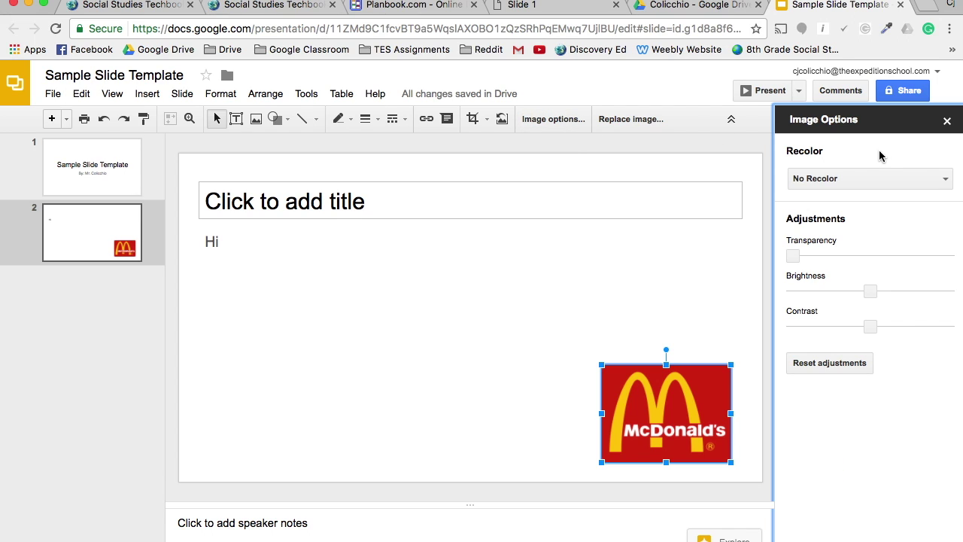
left_click(863, 179)
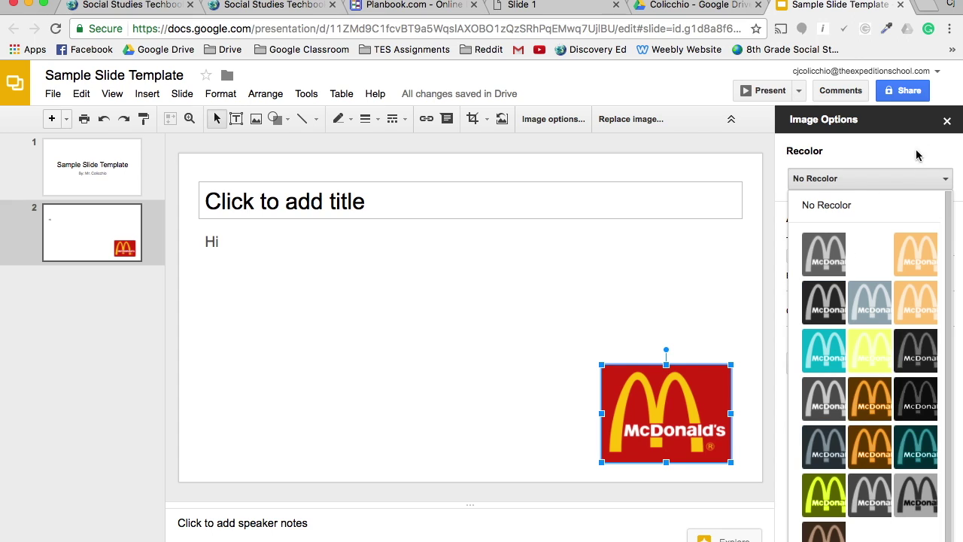
left_click(950, 125)
left_click(947, 122)
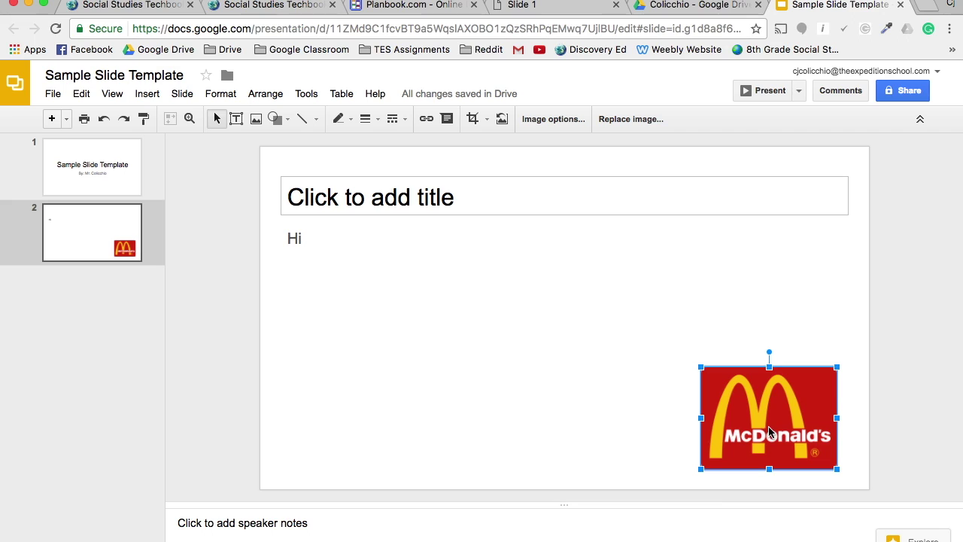
left_click(560, 120)
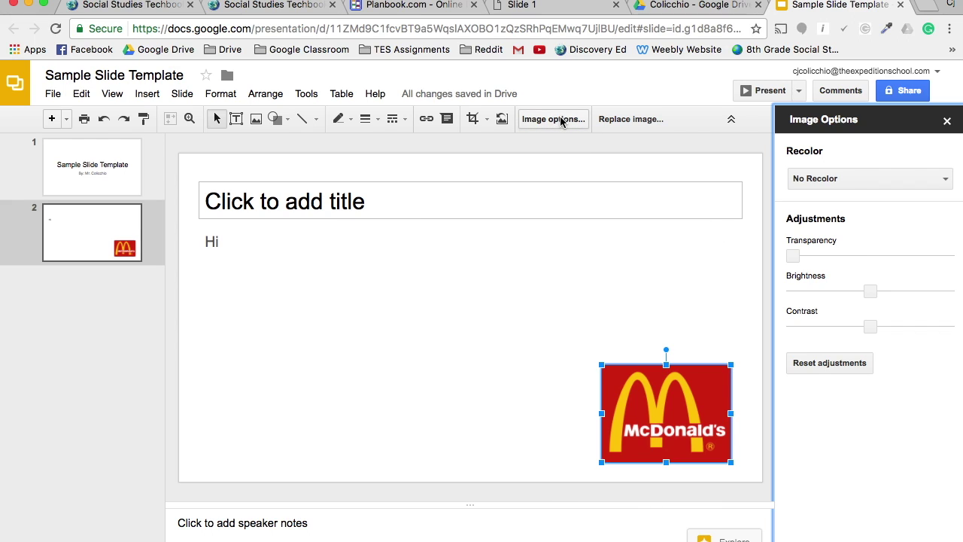
left_click(878, 180)
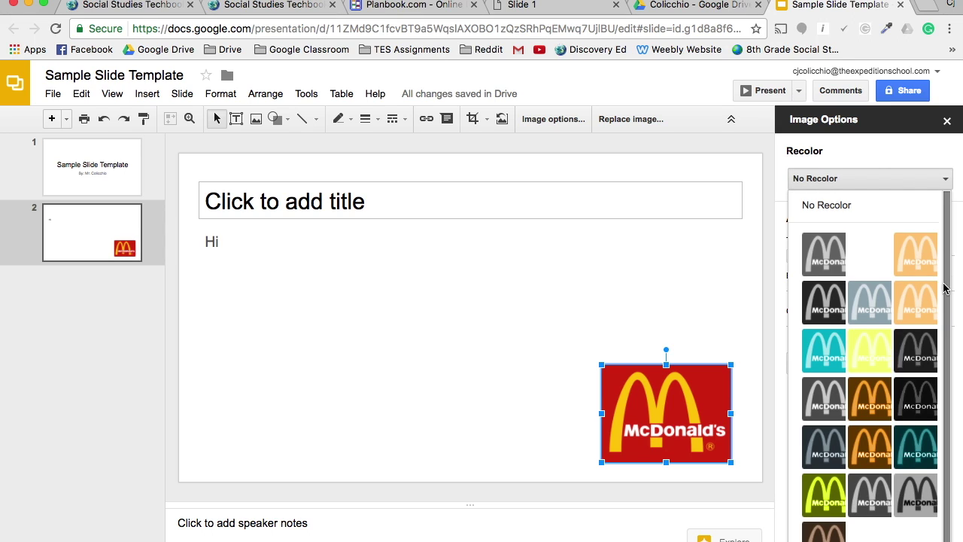
left_click(824, 352)
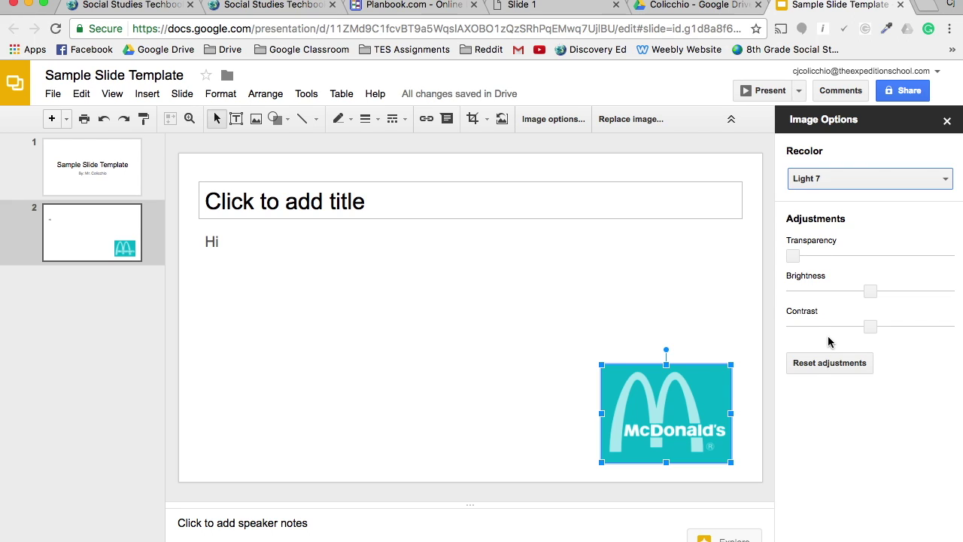
left_click(843, 181)
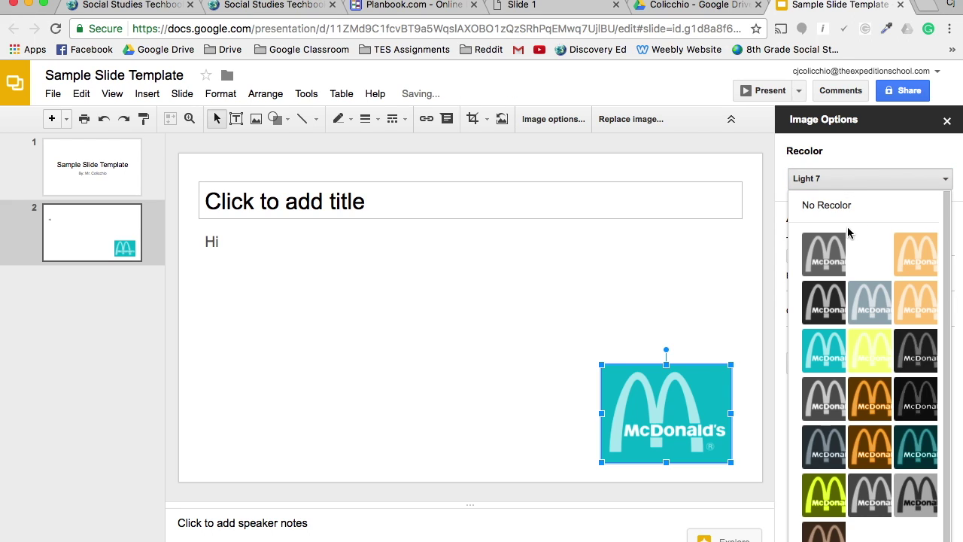
left_click(842, 205)
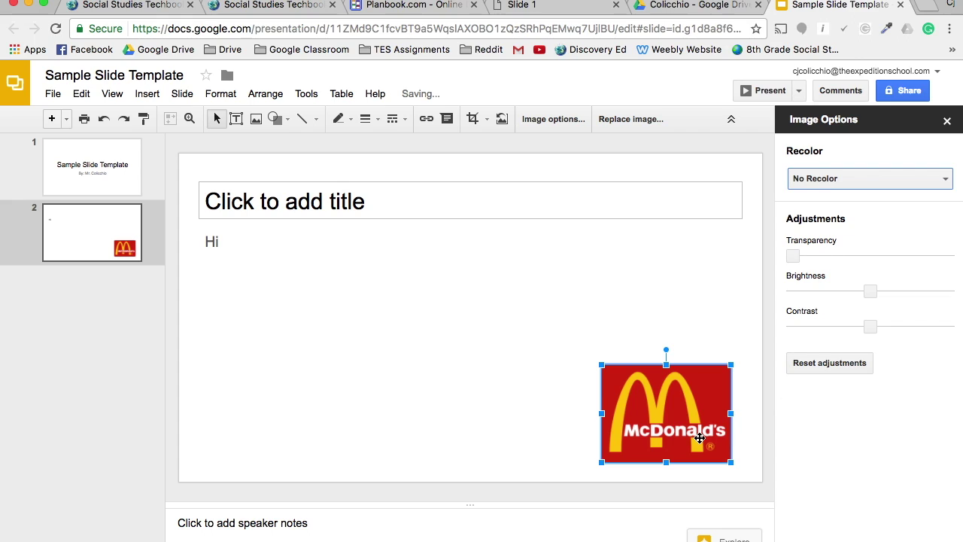
left_click_drag(799, 255, 939, 256)
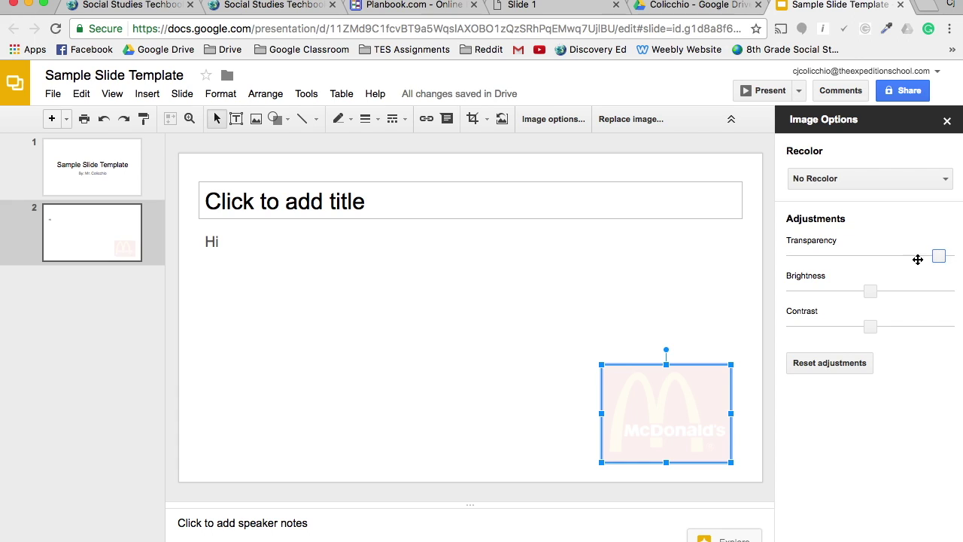
left_click(869, 255)
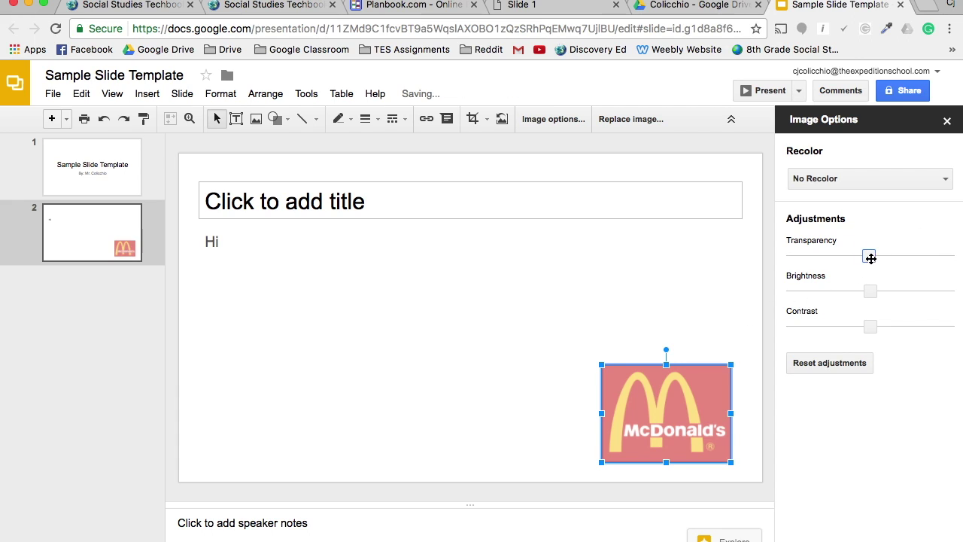
left_click_drag(869, 255, 947, 256)
left_click(716, 330)
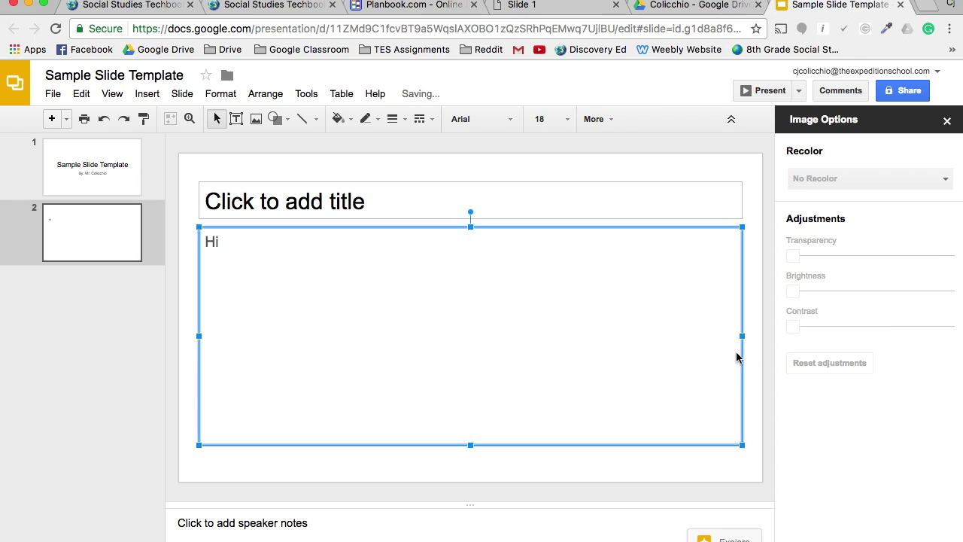
left_click(747, 411)
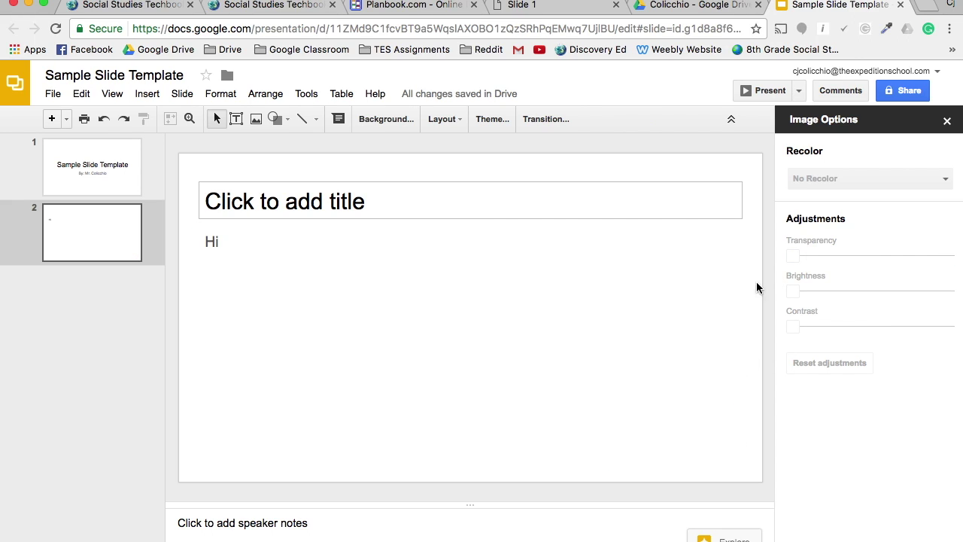
left_click(672, 434)
left_click_drag(944, 258, 931, 256)
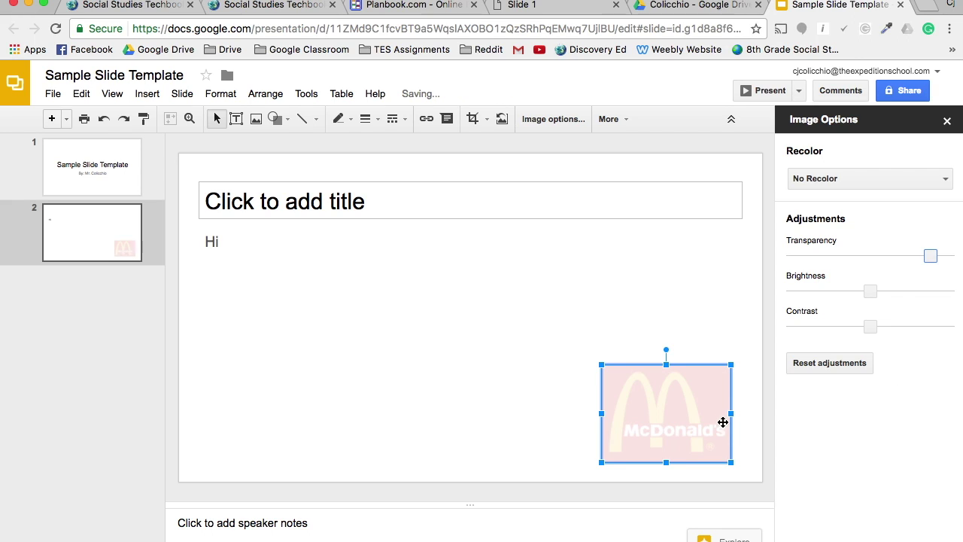
left_click(744, 442)
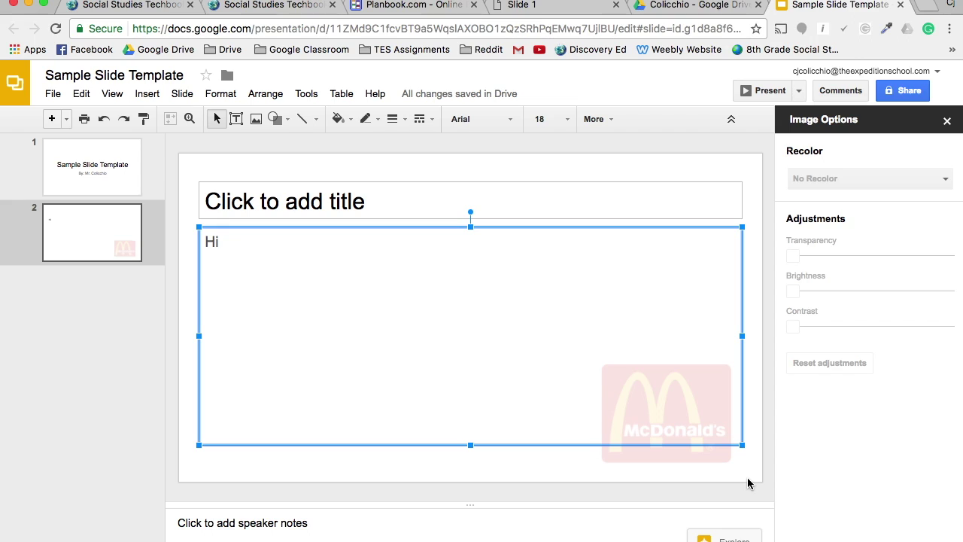
left_click(709, 381)
left_click(849, 365)
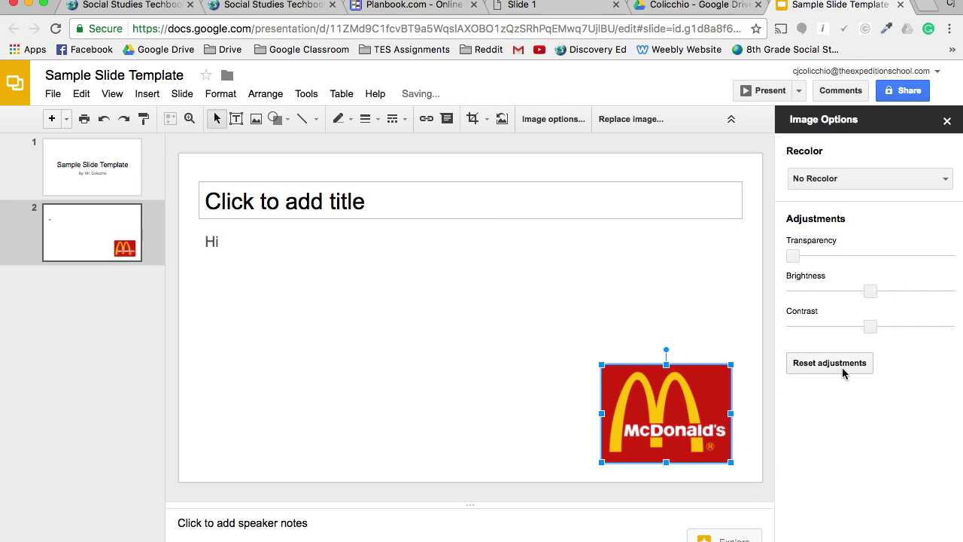
left_click_drag(871, 290, 933, 294)
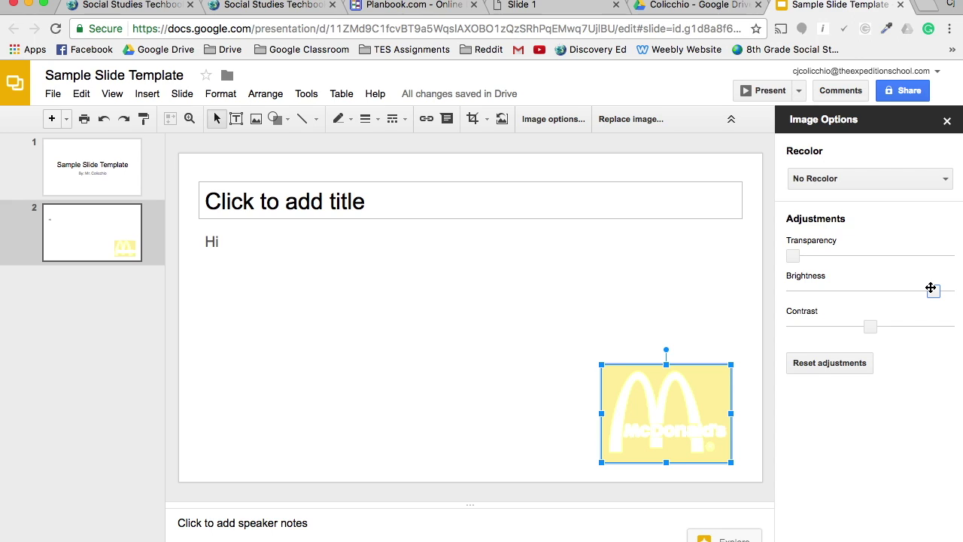
left_click(826, 370)
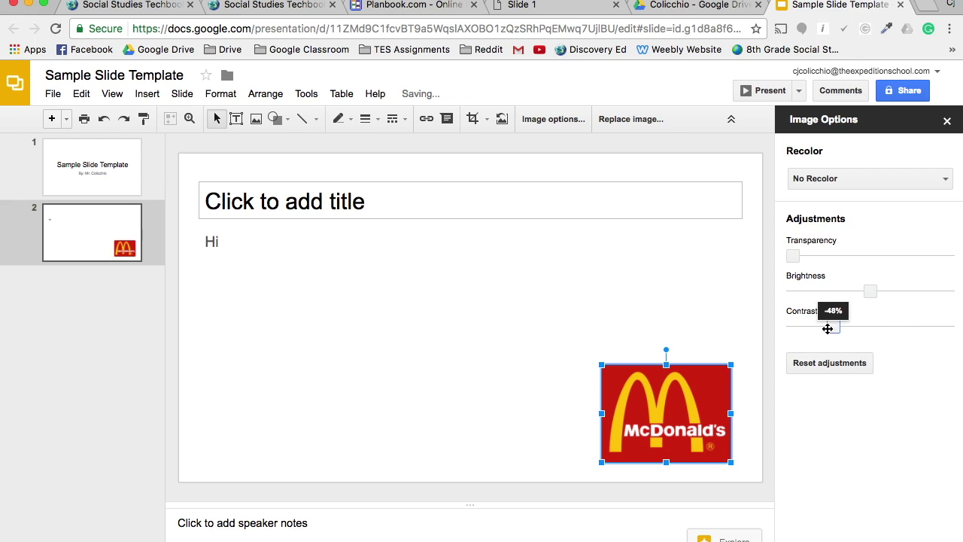
left_click_drag(827, 328, 915, 325)
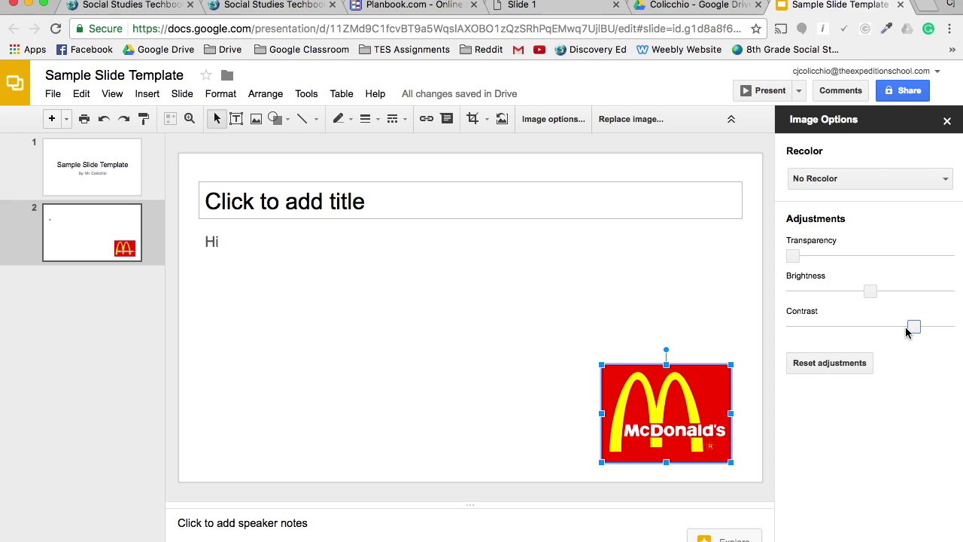
mouse_move(915, 326)
left_mouse_down()
mouse_move(858, 324)
mouse_move(942, 324)
mouse_move(916, 339)
mouse_move(806, 323)
mouse_move(929, 324)
left_mouse_up()
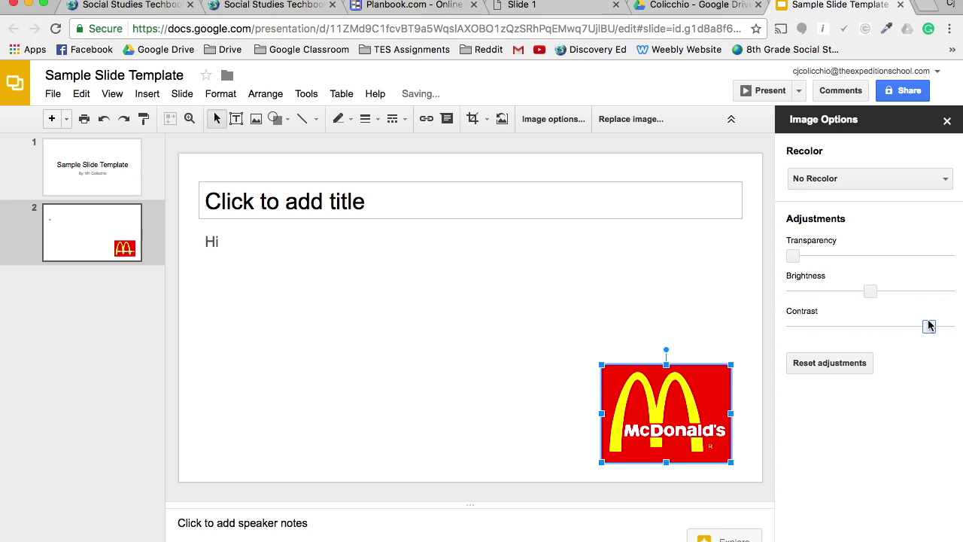
left_click(830, 367)
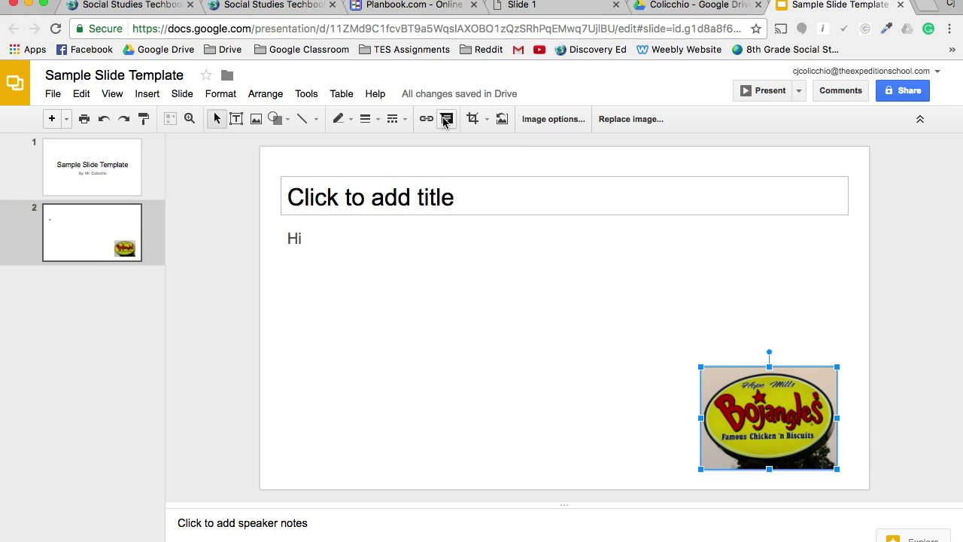
Start a link on the Bojangles image, then search 'bojangles res' in a new browser tab.
left_click(447, 119)
left_click(842, 449)
left_click(429, 119)
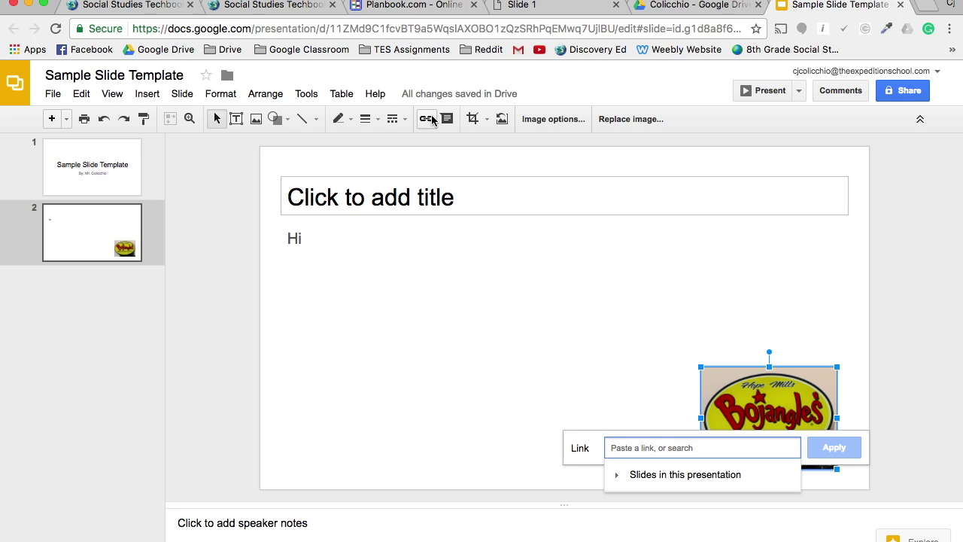
left_click(931, 9)
type("bojan")
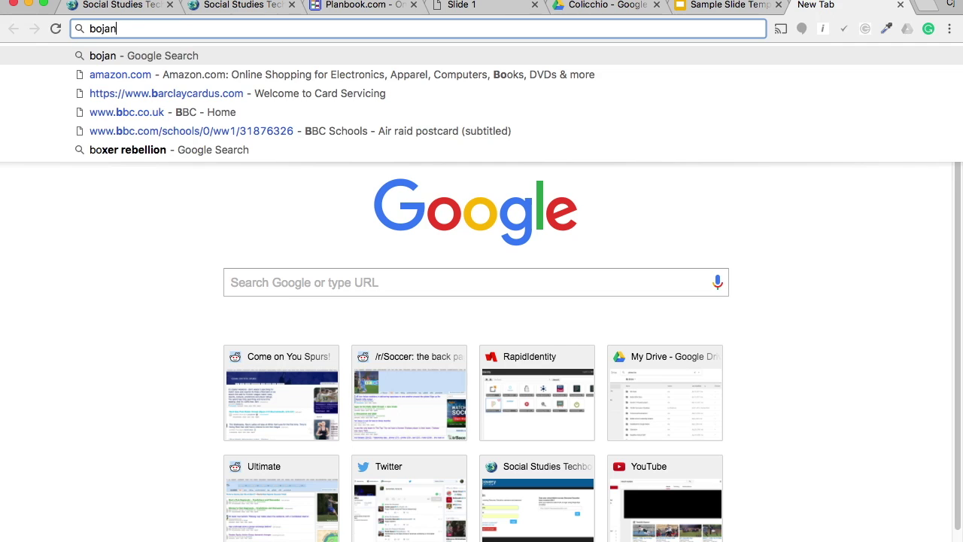
type("gles res")
Open the Bojangles history page from the search results and copy its web address.
key("Return")
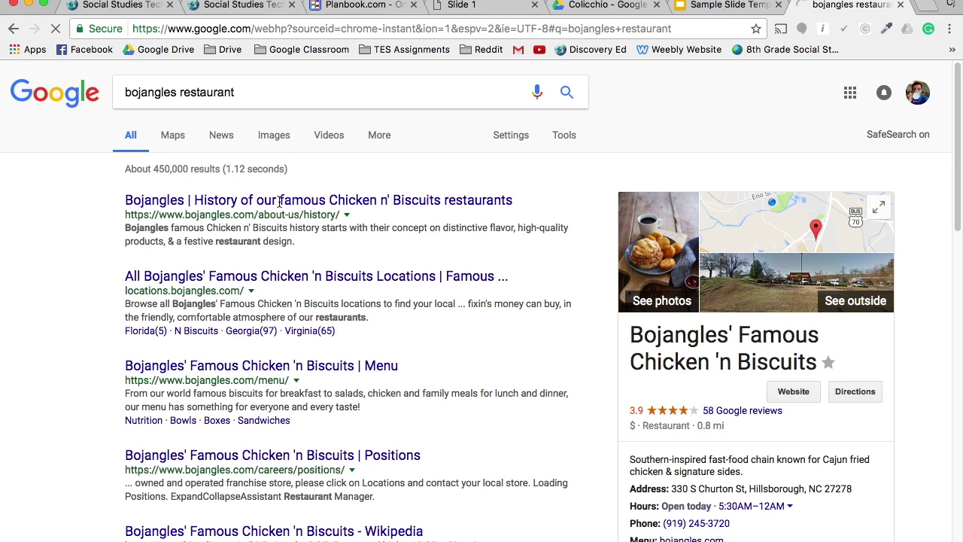
left_click(283, 200)
left_click(233, 34)
key("super+c")
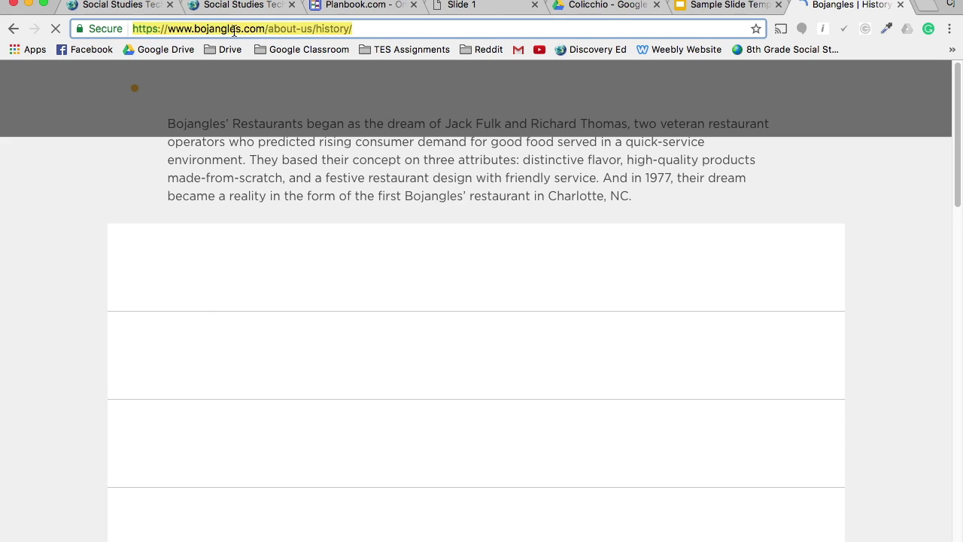
right_click(234, 30)
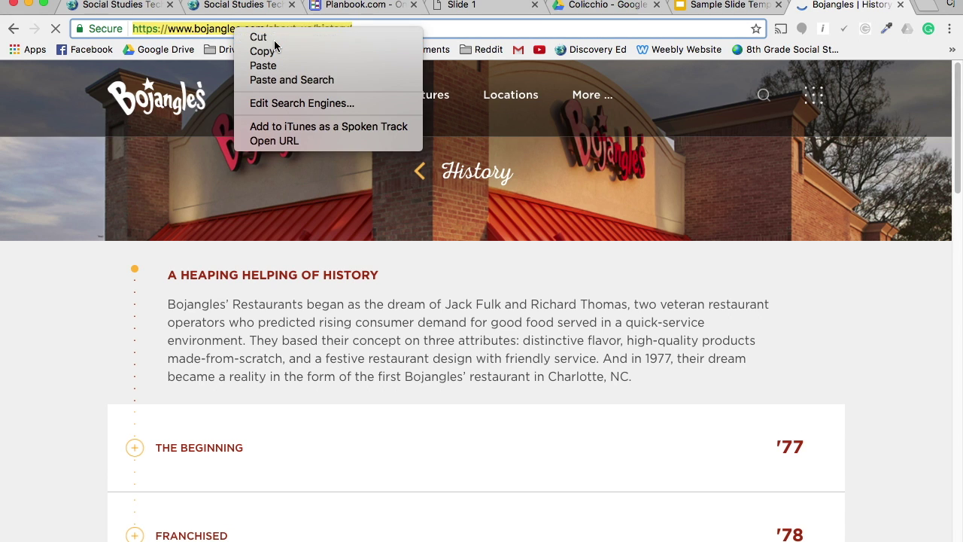
left_click(273, 51)
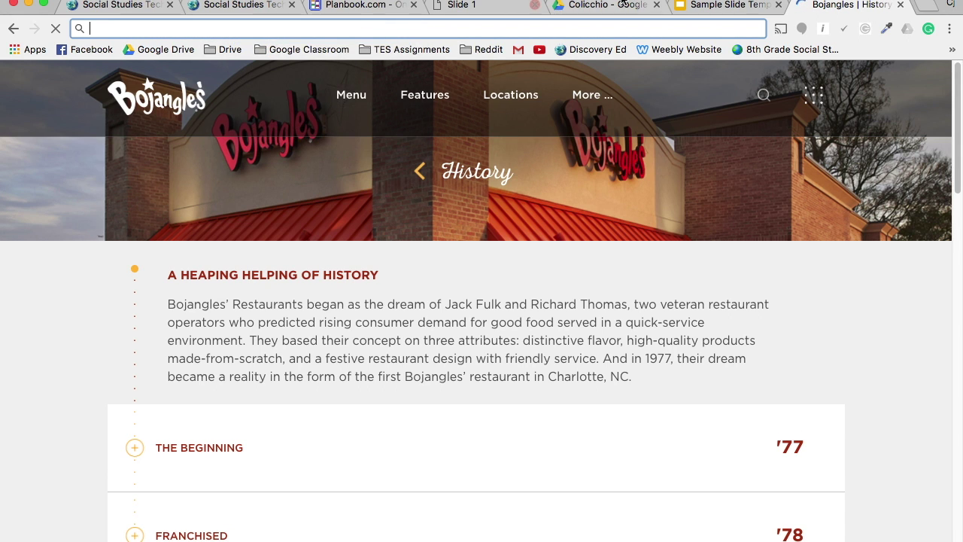
left_click(708, 6)
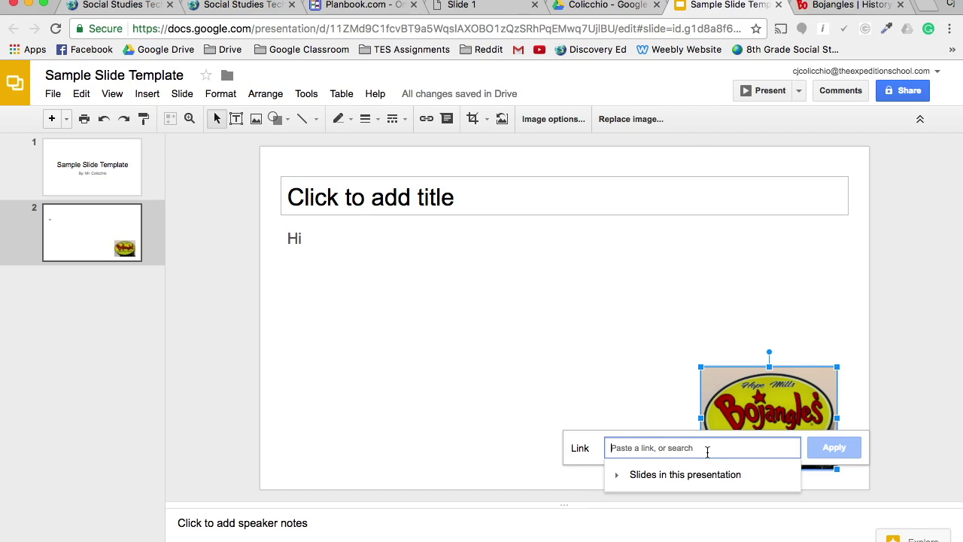
Paste the history page URL as the logo's link, then test it in presentation mode.
key("super+v")
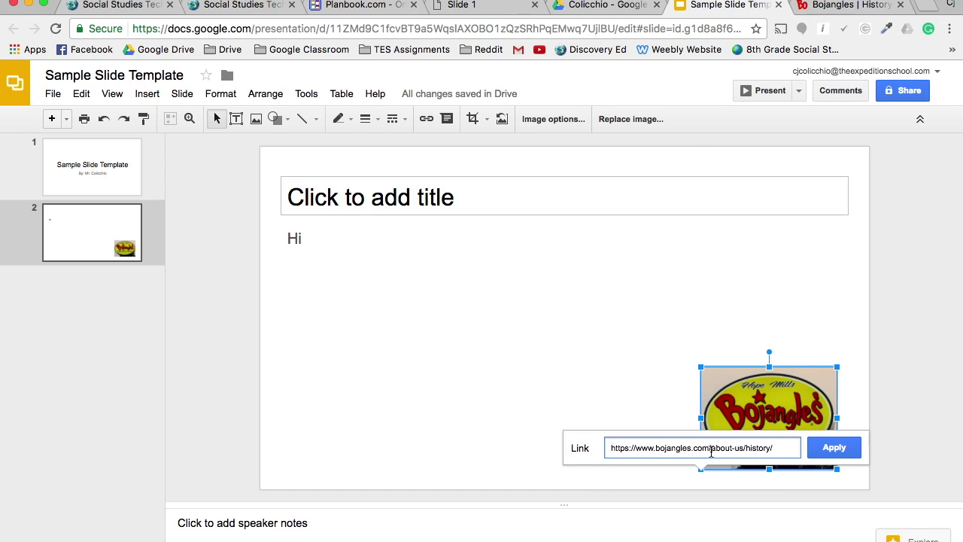
left_click(827, 448)
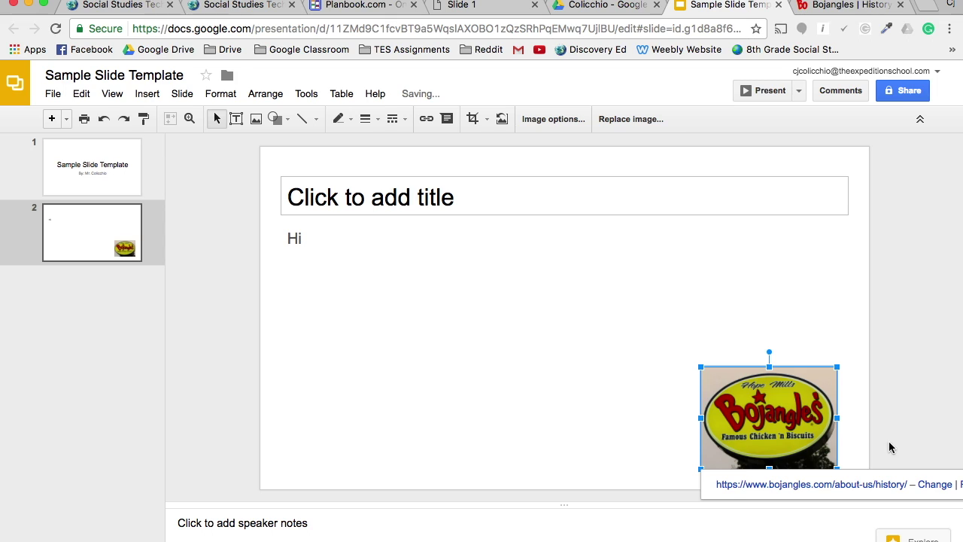
left_click(857, 408)
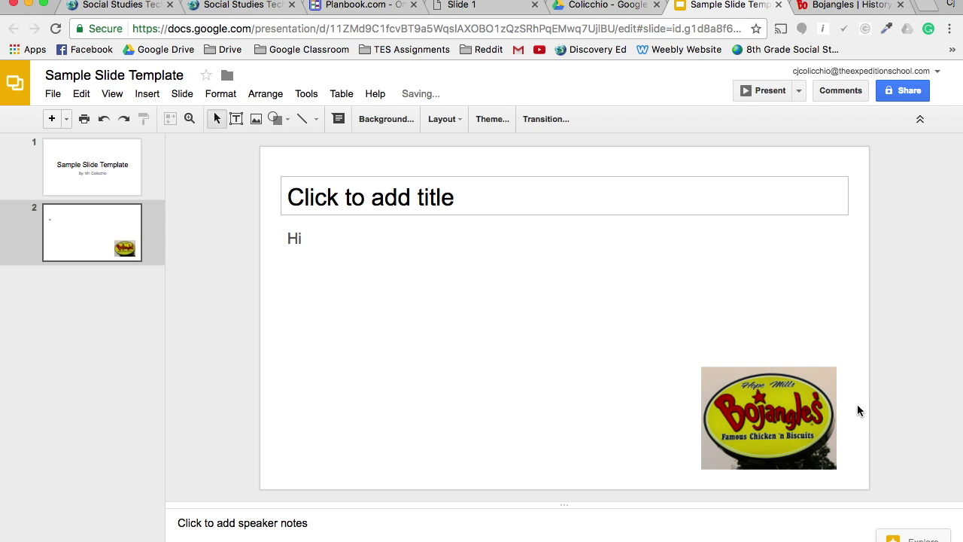
left_click(782, 89)
left_click(782, 404)
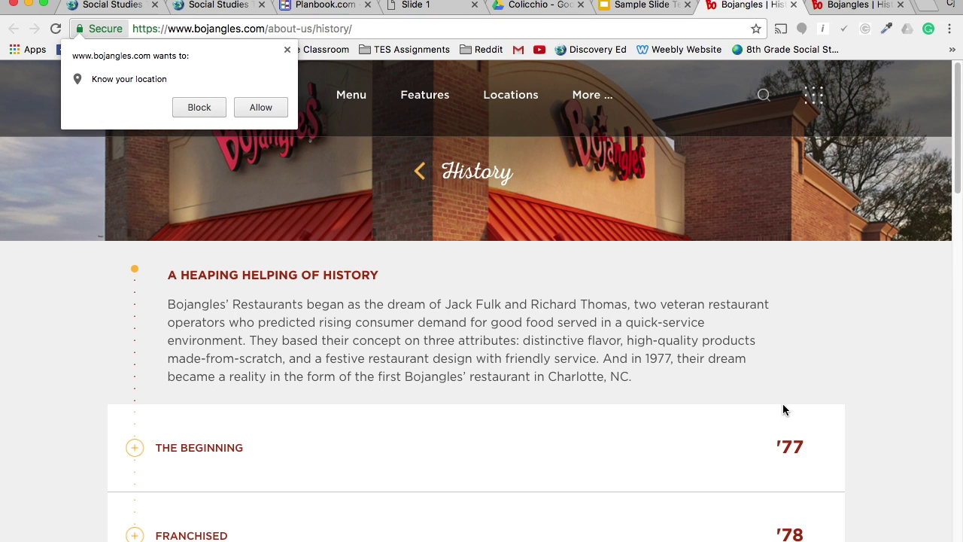
key("super+w")
key("super+w")
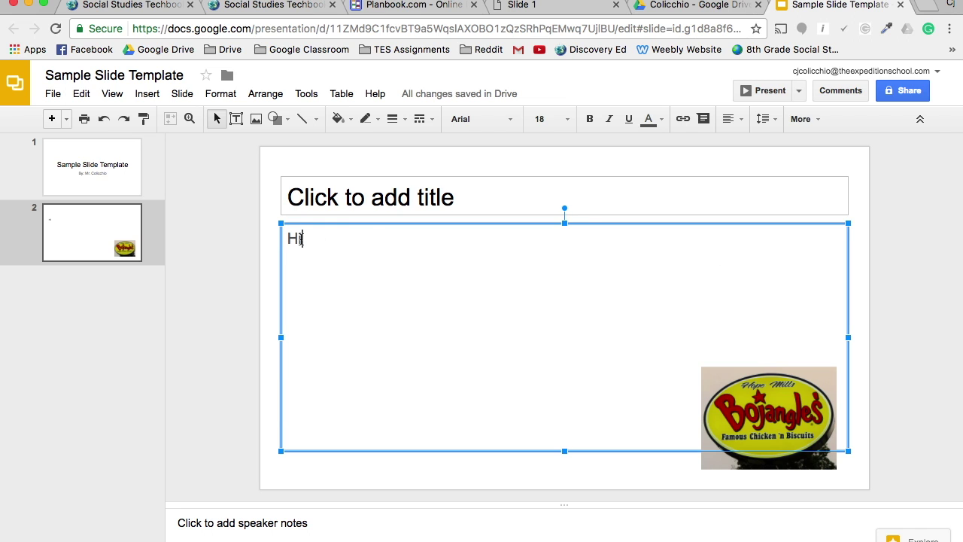
Delete the word Hi from the slide 2 body text box.
key("BackSpace")
key("BackSpace")
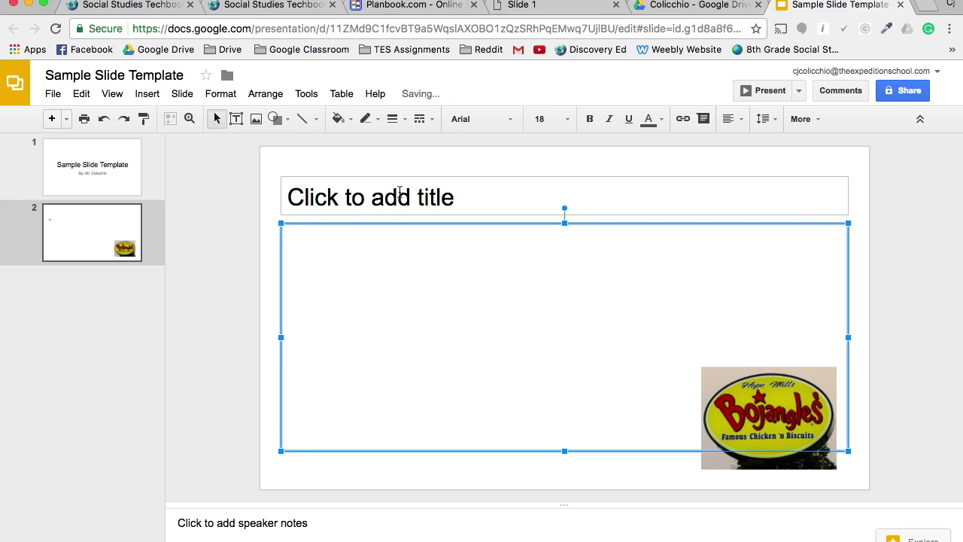
left_click(722, 465)
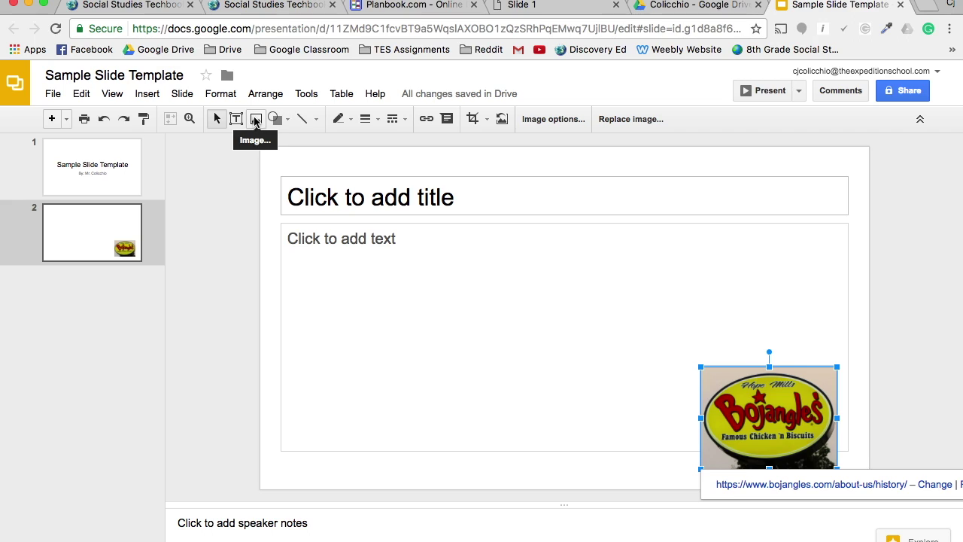
left_click(587, 336)
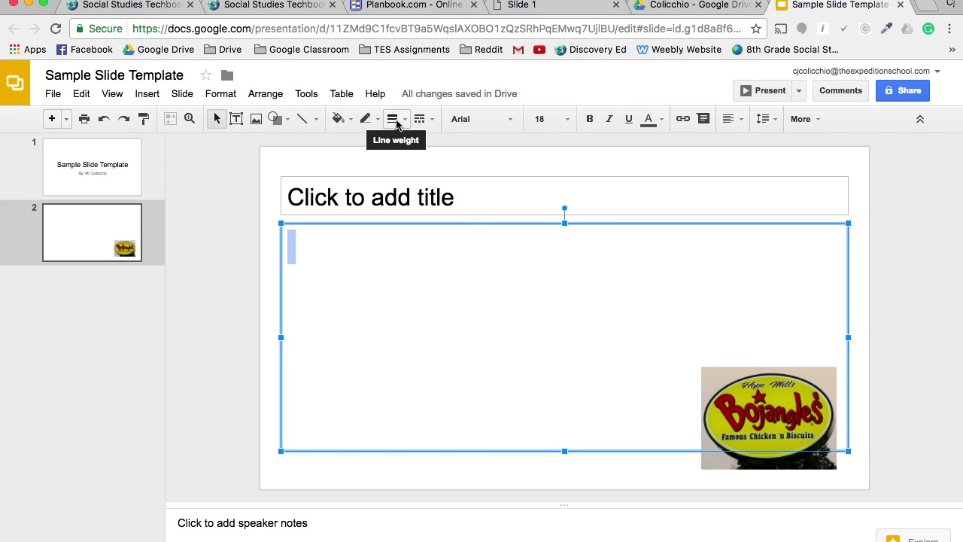
Try dark grey, orange and bright green fills on the empty body text box.
left_click(339, 119)
left_click(359, 194)
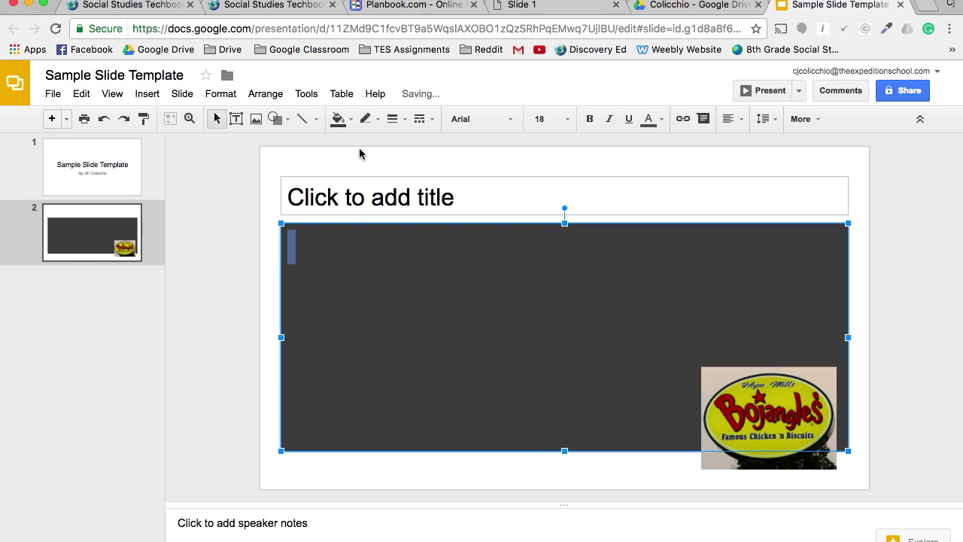
left_click(432, 270)
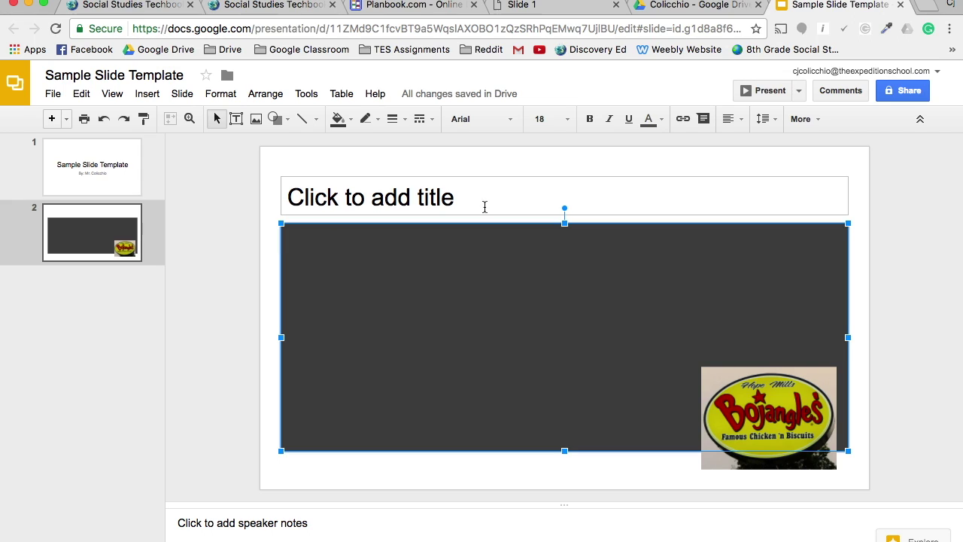
left_click(336, 120)
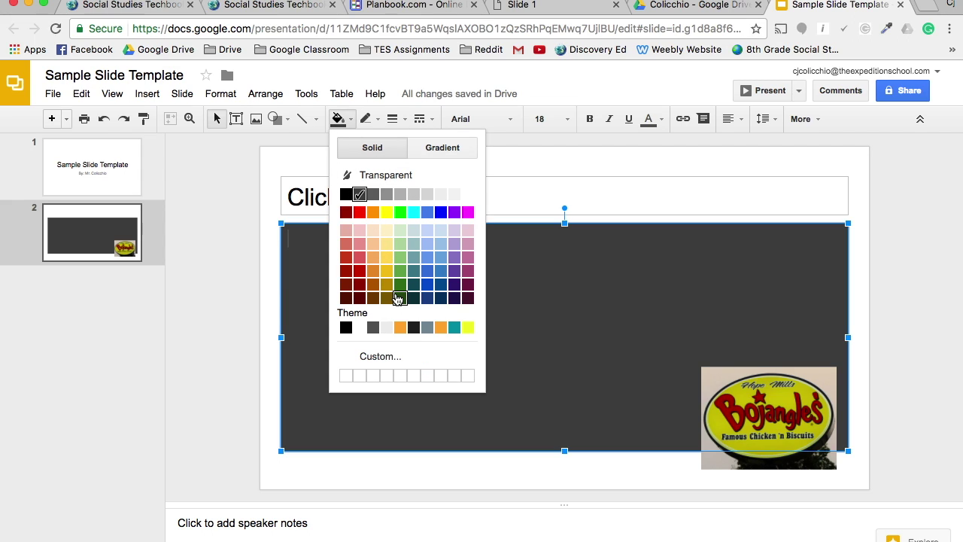
left_click(399, 329)
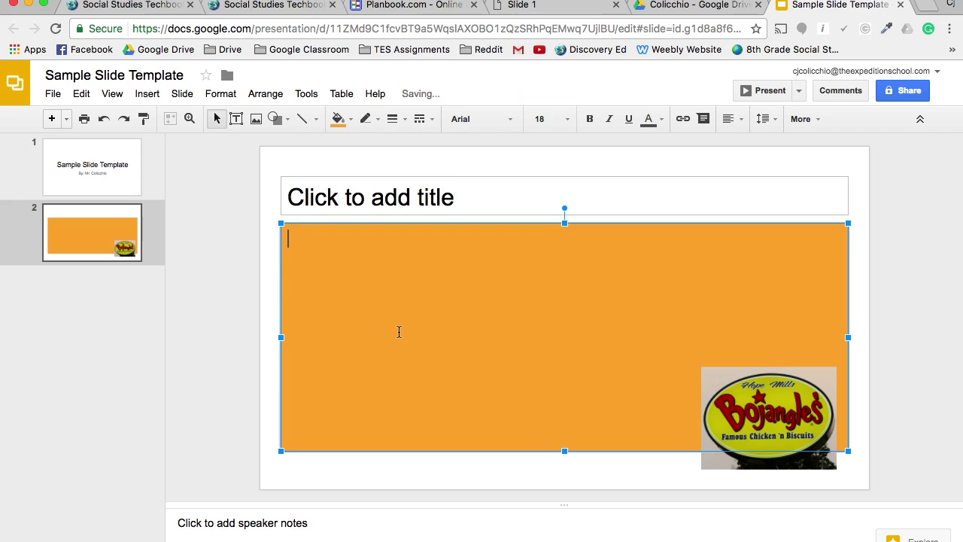
left_click(338, 119)
left_click(400, 213)
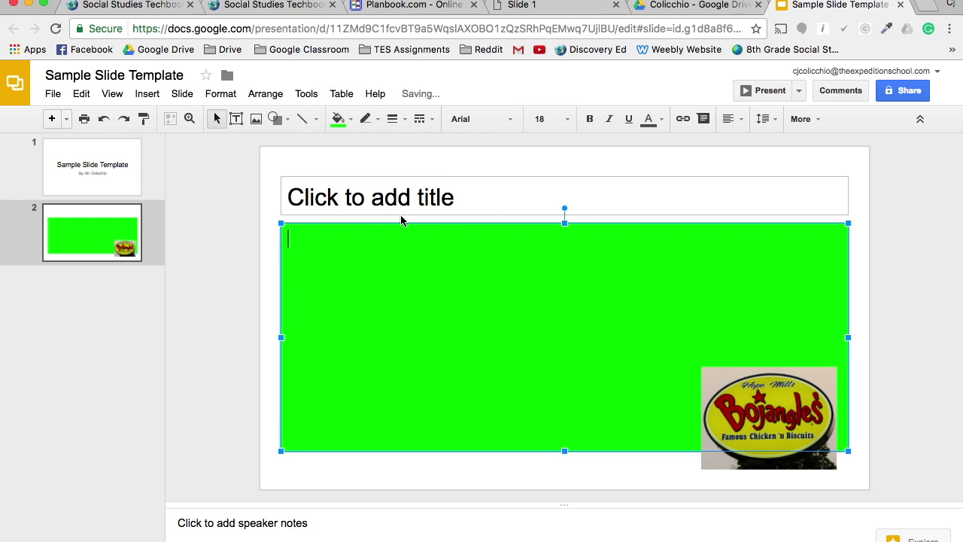
Try blue, magenta and dark purple fills, then set the box fill to Transparent.
left_click(350, 121)
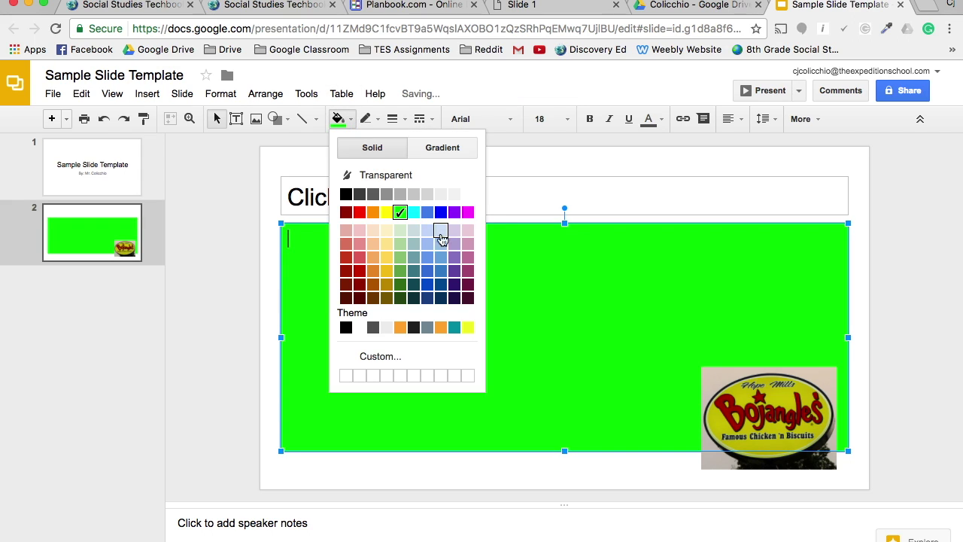
left_click(443, 212)
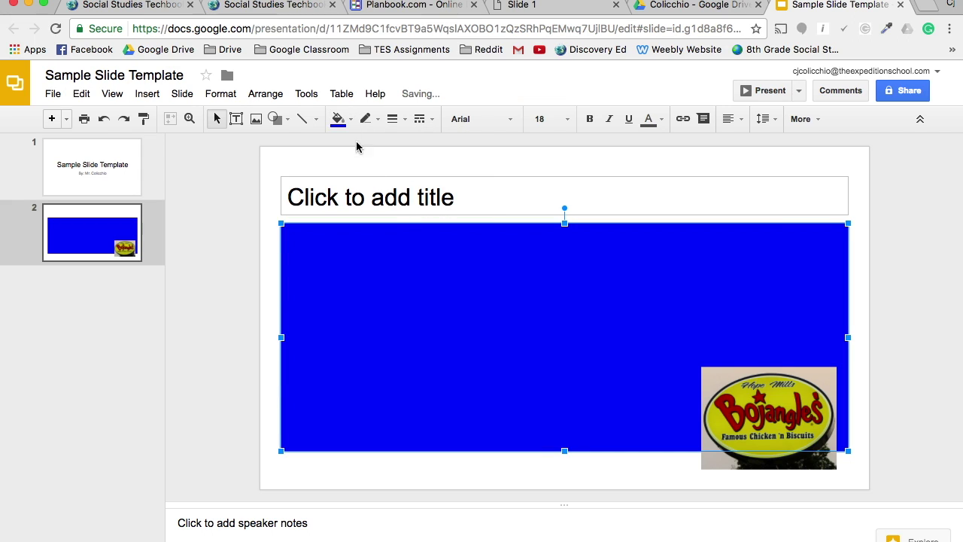
left_click(338, 119)
left_click(468, 214)
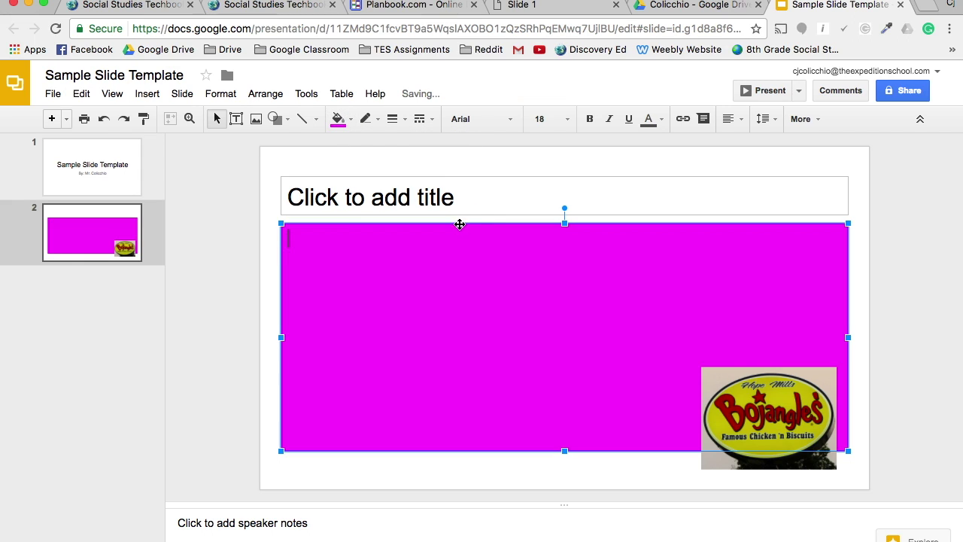
left_click(338, 119)
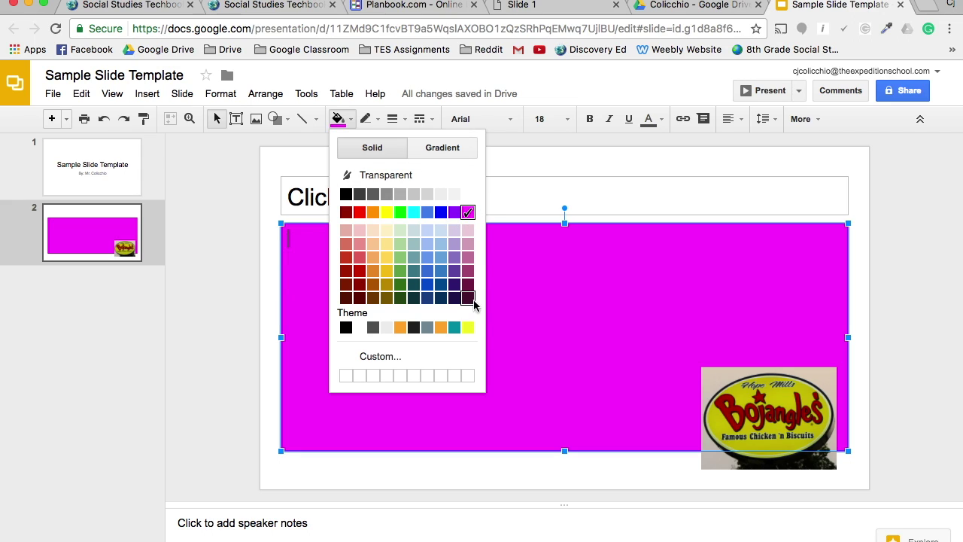
left_click(468, 297)
left_click(338, 119)
left_click(380, 175)
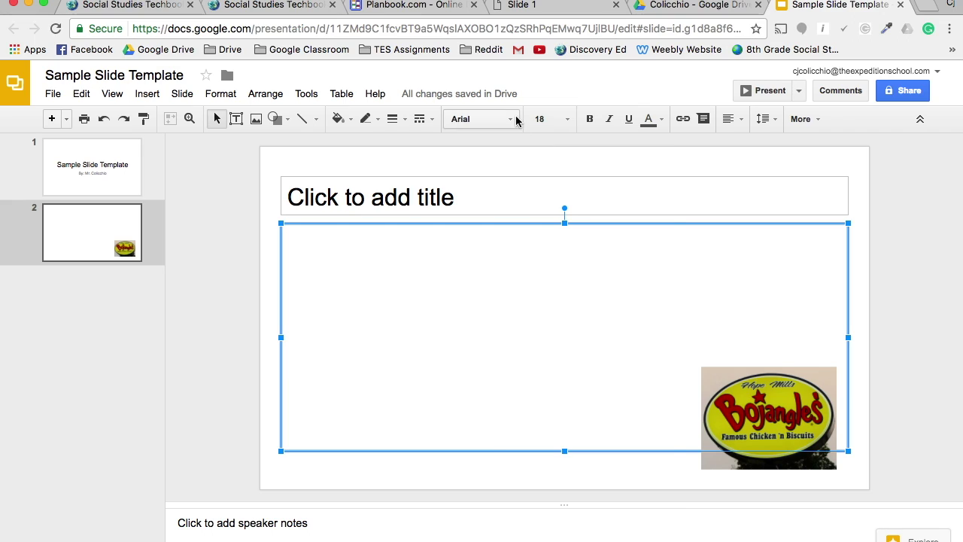
left_click(510, 119)
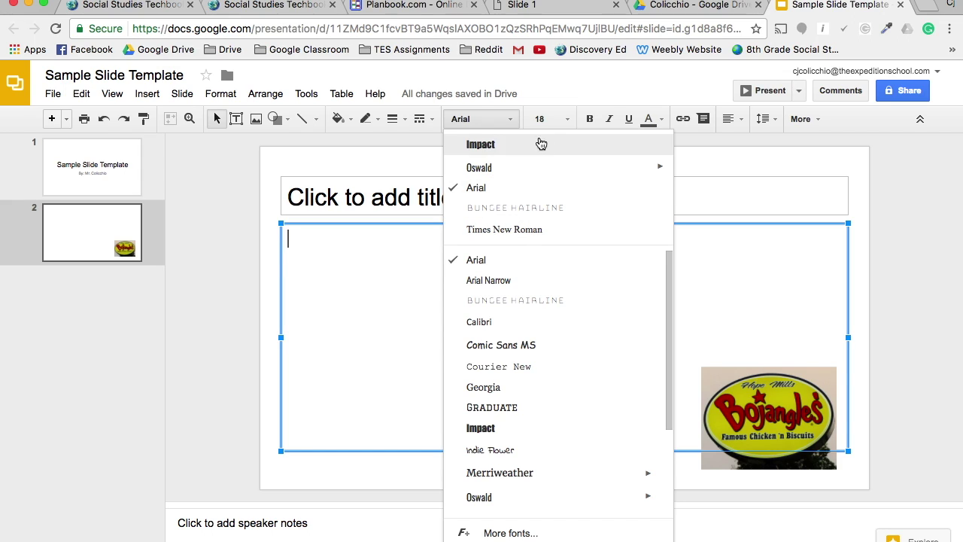
left_click(553, 119)
left_click(426, 245)
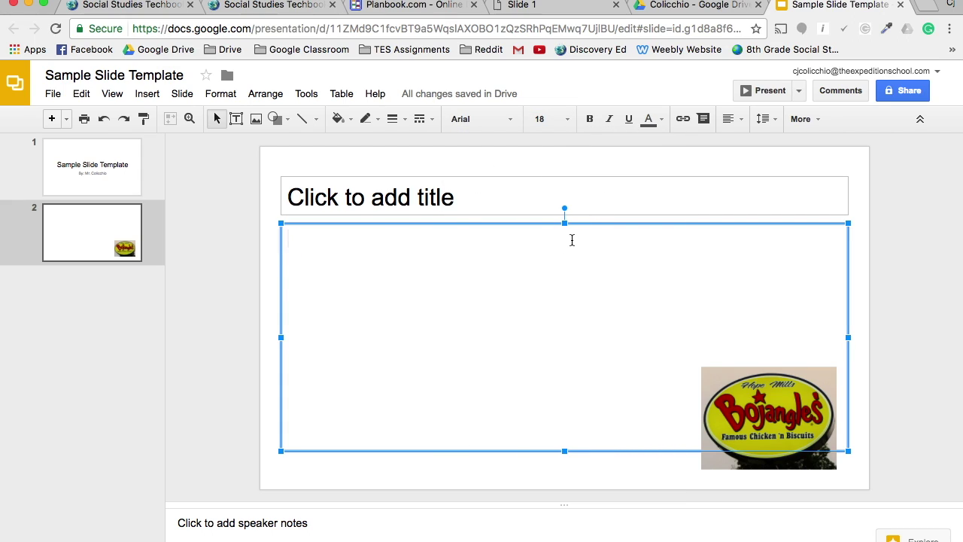
Type 'Bojangles' as the slide 2 title and centre it vertically and horizontally.
left_click(466, 204)
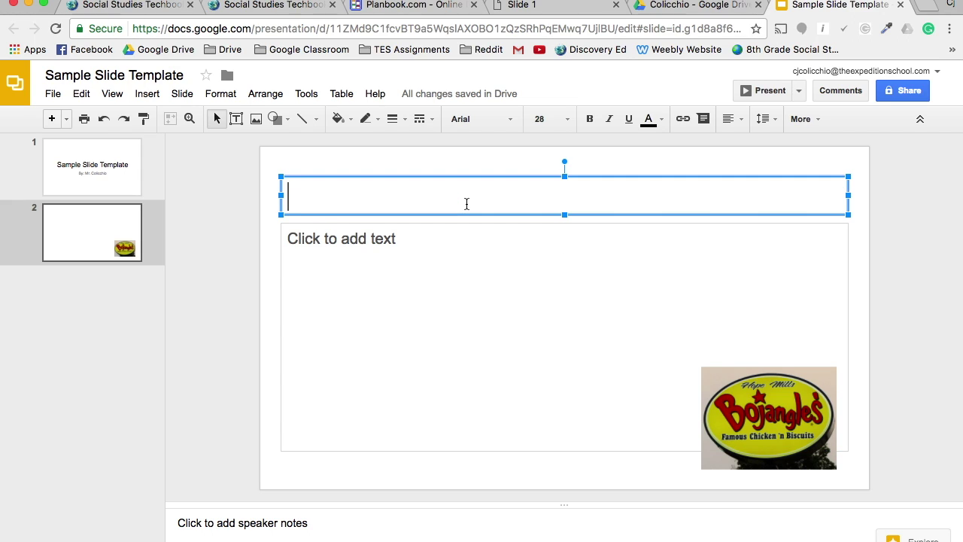
type("Bojangles")
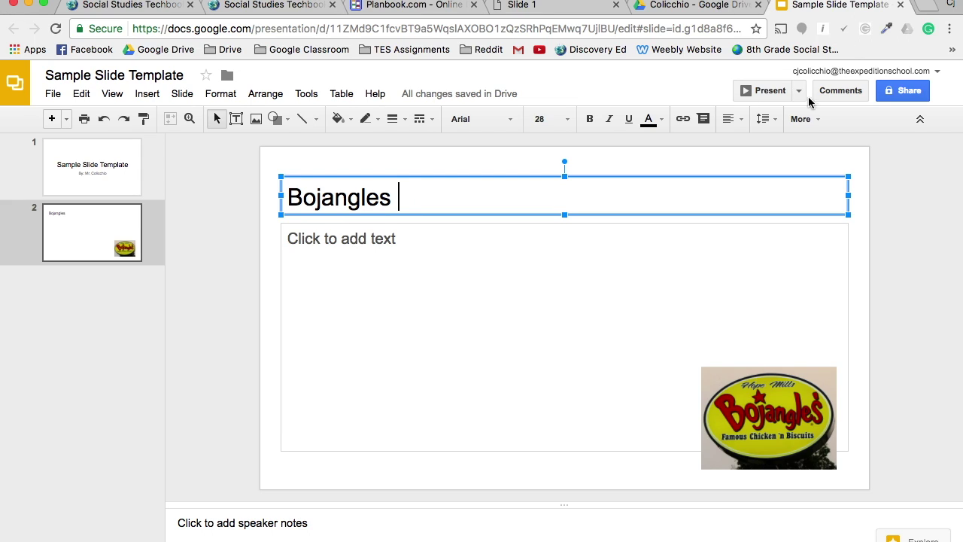
left_click(734, 122)
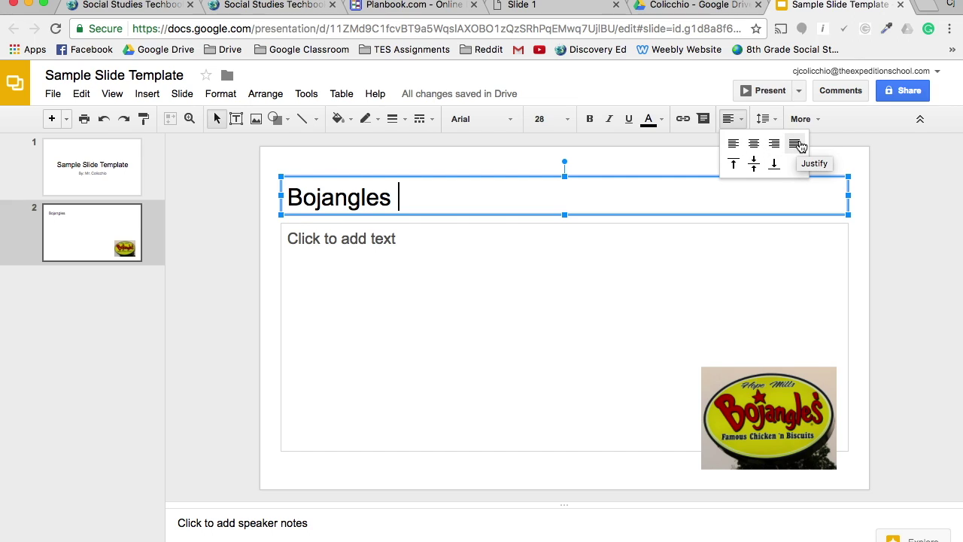
left_click(756, 167)
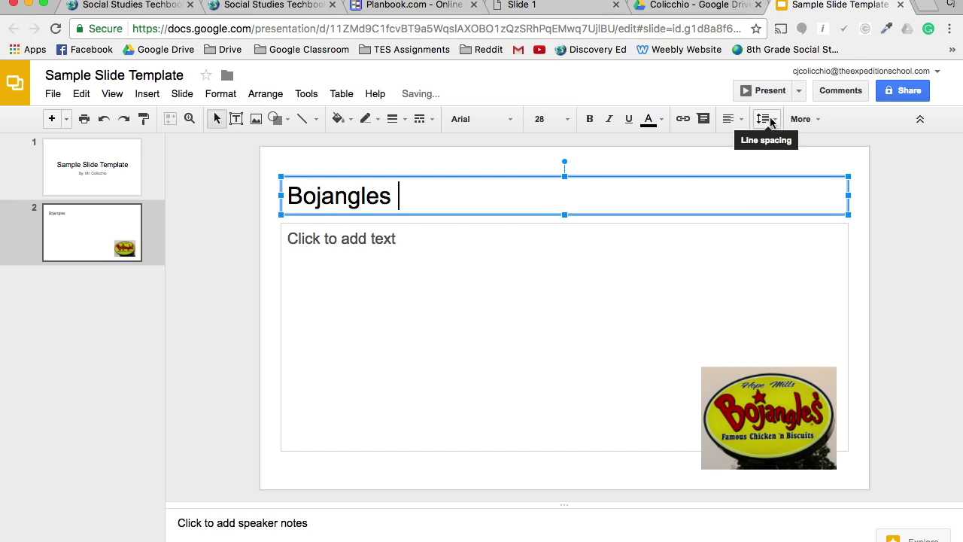
left_click(805, 122)
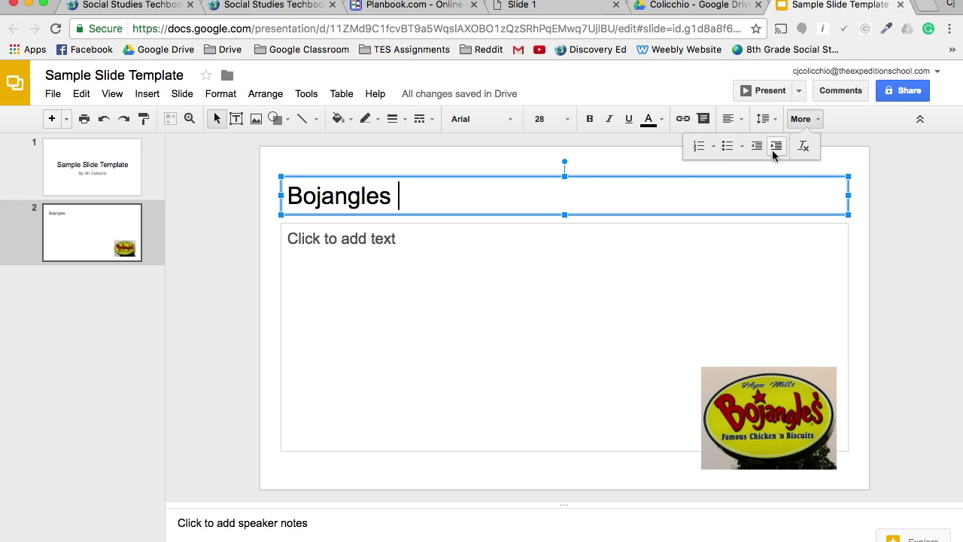
left_click(764, 119)
left_click(736, 123)
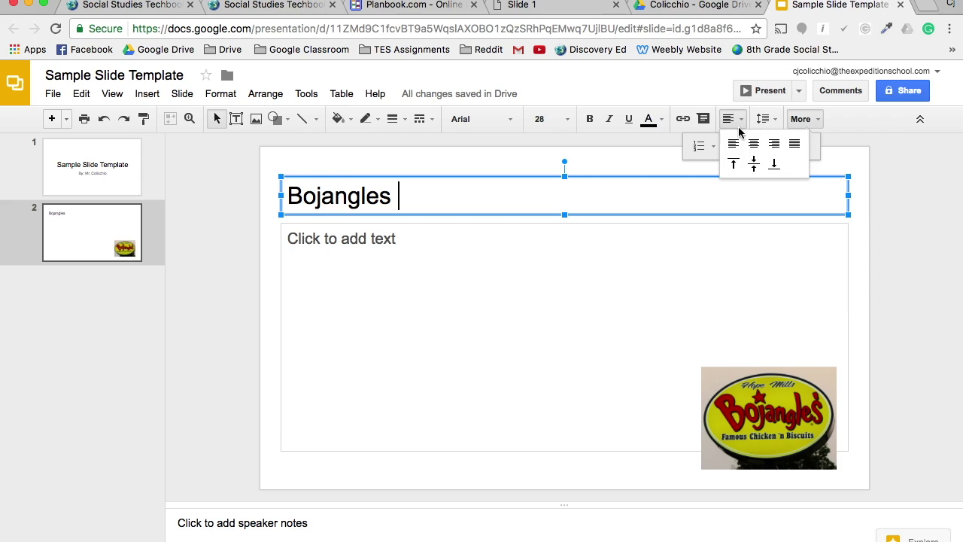
left_click(749, 161)
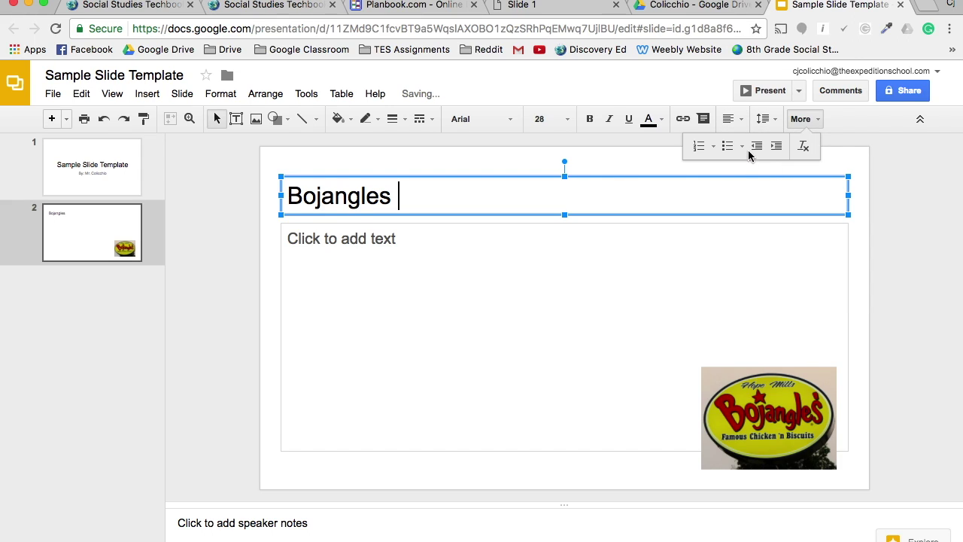
left_click(730, 119)
left_click(752, 143)
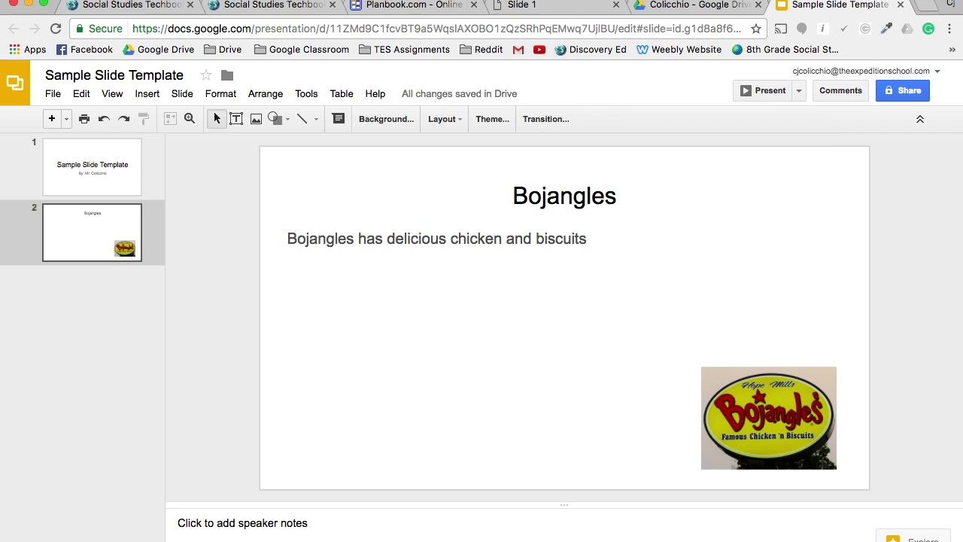
Apply Explore's full-slide picture layout and preview it in a full-screen presentation.
left_click(933, 536)
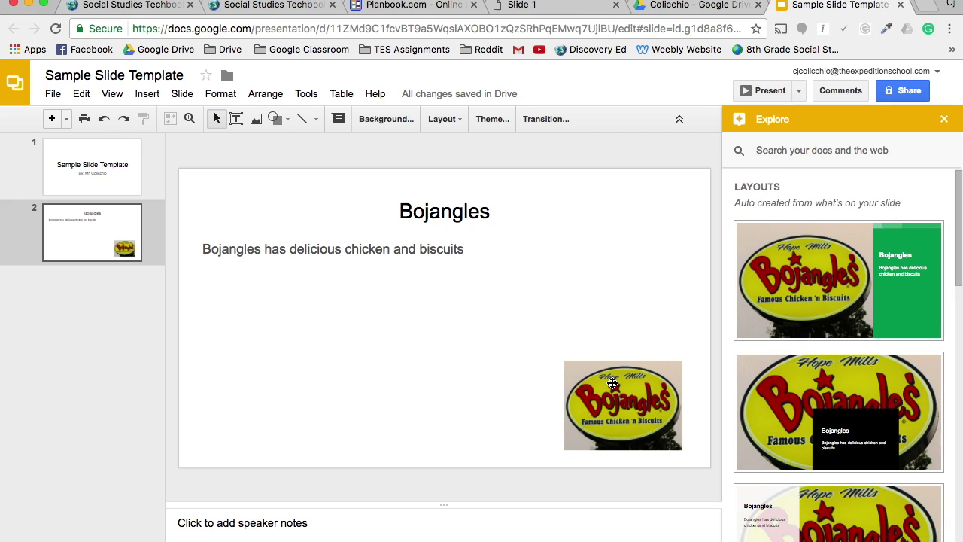
scroll(827, 327, "down", 3)
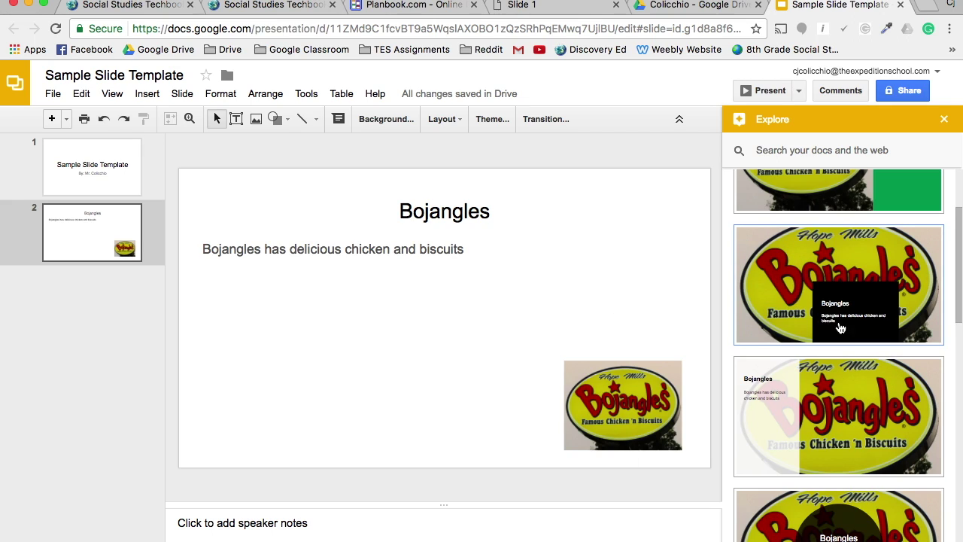
scroll(873, 494, "down", 6)
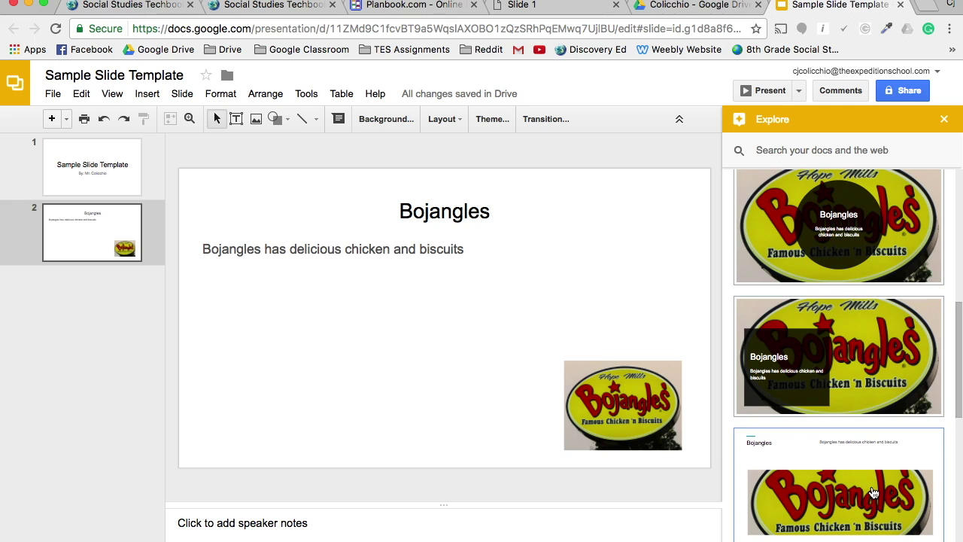
scroll(819, 436, "down", 5)
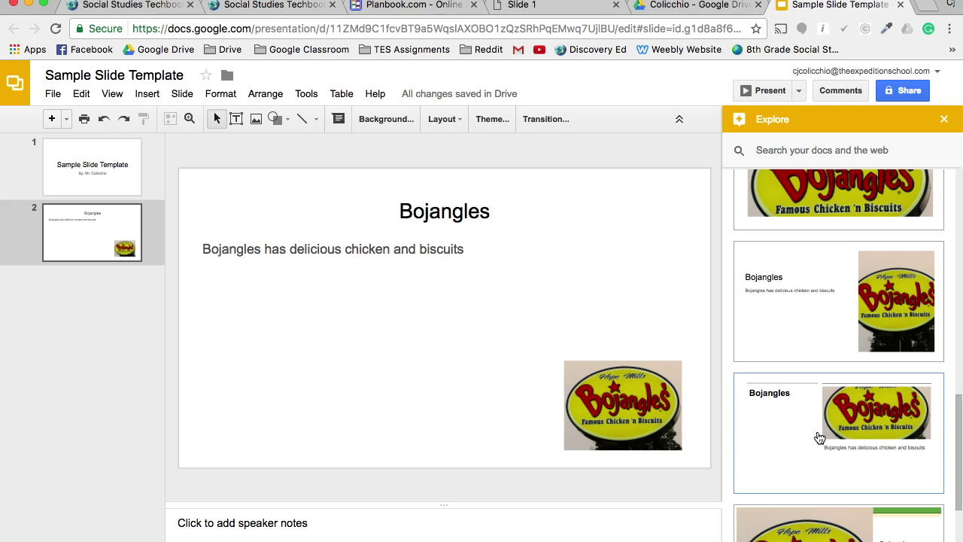
scroll(819, 437, "down", 1)
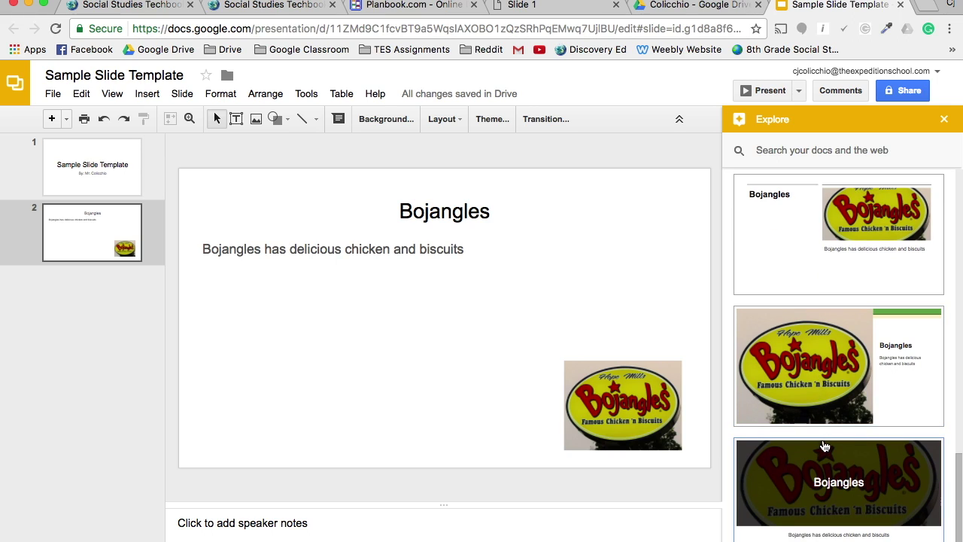
scroll(824, 446, "up", 10)
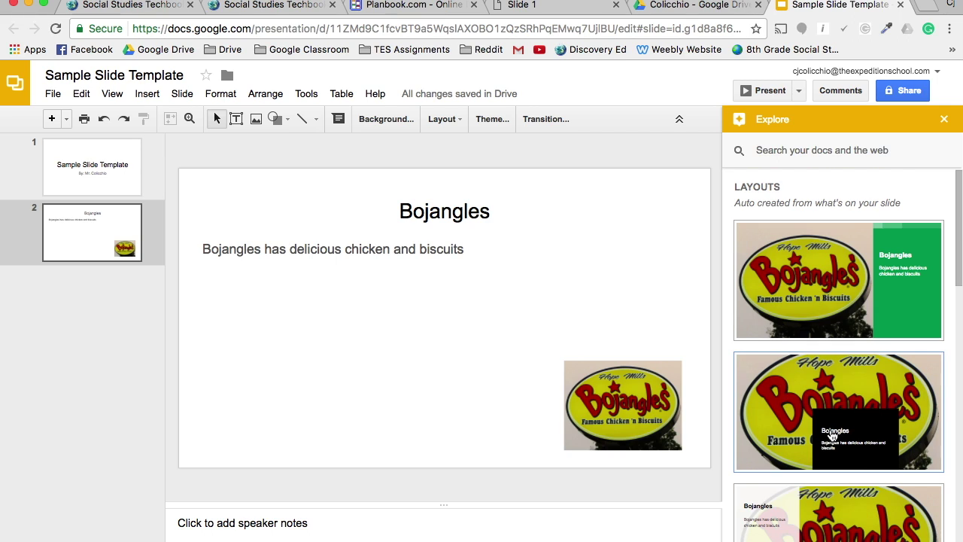
left_click(895, 334)
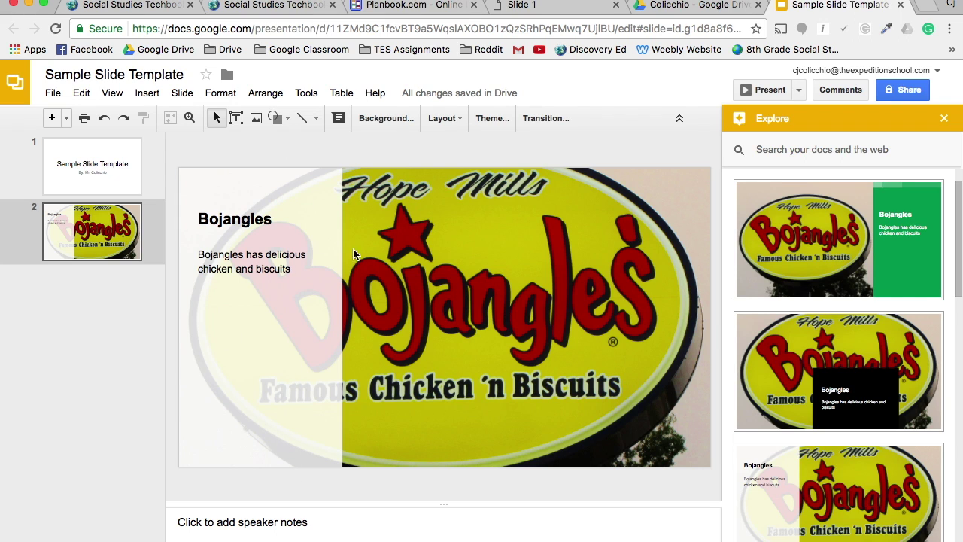
left_click(945, 119)
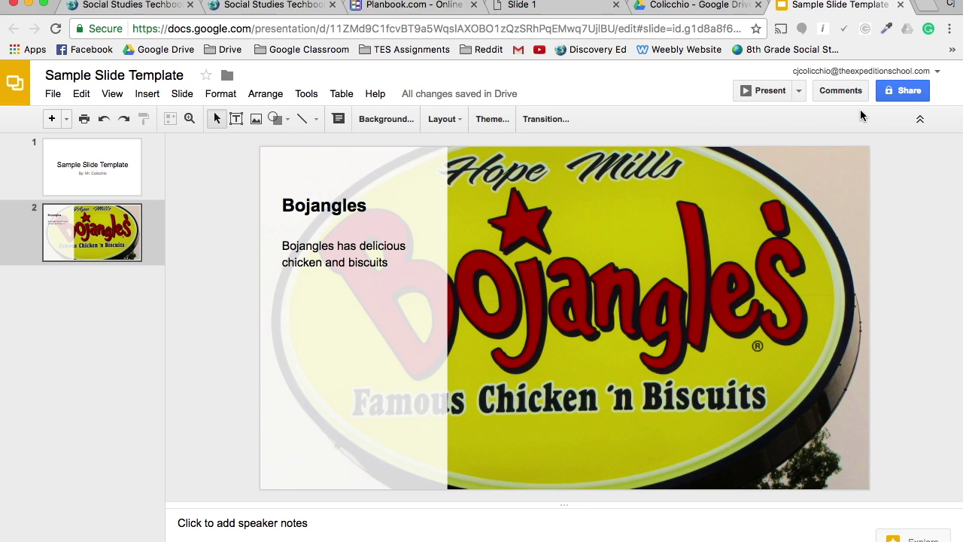
left_click(756, 90)
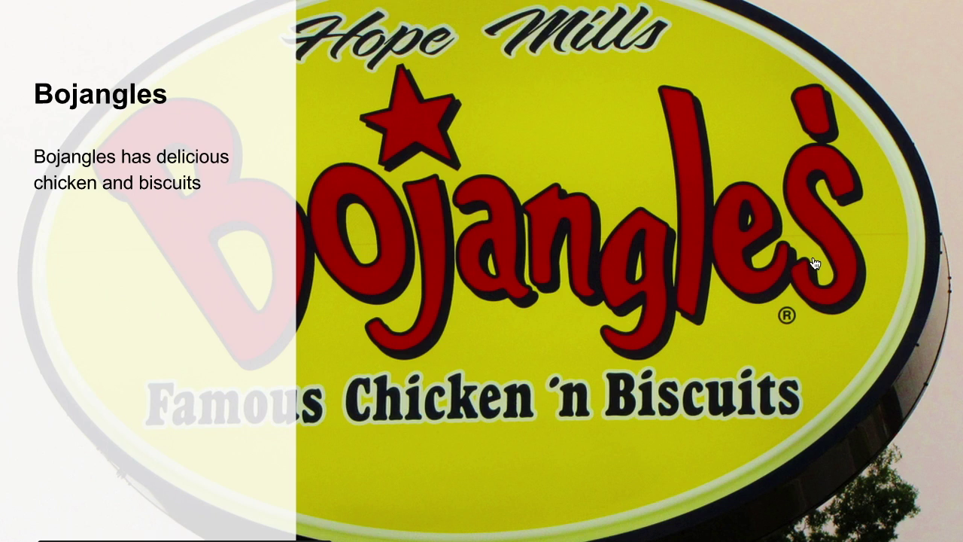
key("Escape")
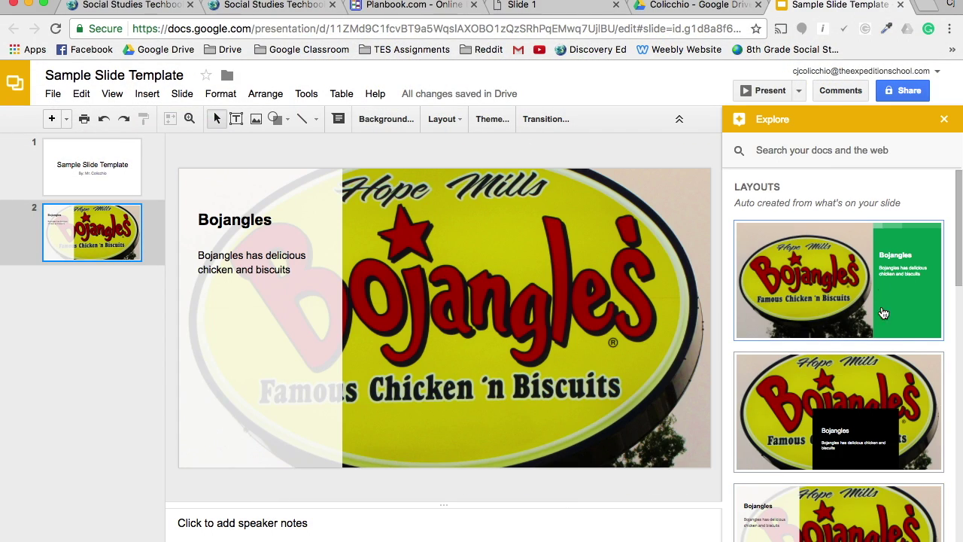
Try text-left, wide-picture, dark-overlay and picture-left layouts from Explore.
scroll(907, 322, "down", 2)
scroll(907, 321, "down", 5)
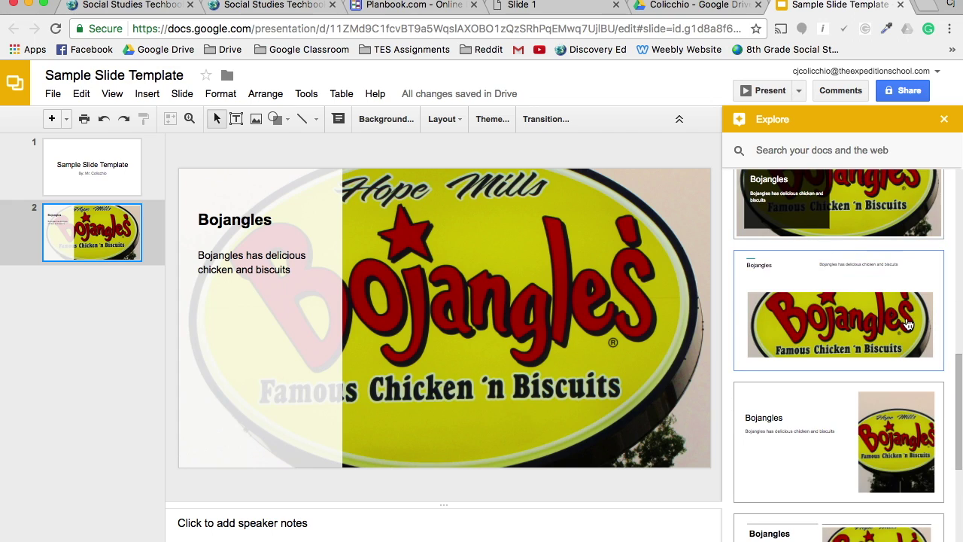
left_click(903, 437)
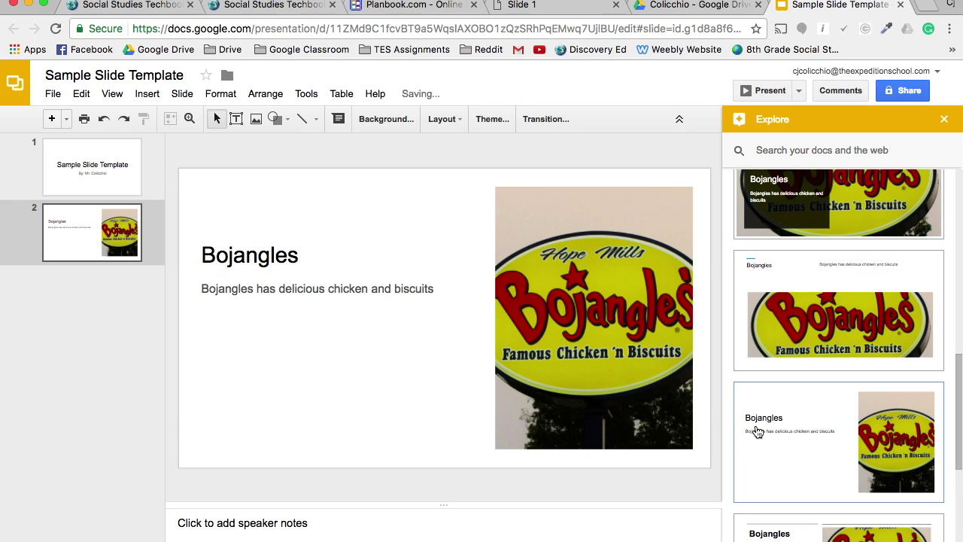
left_click(879, 327)
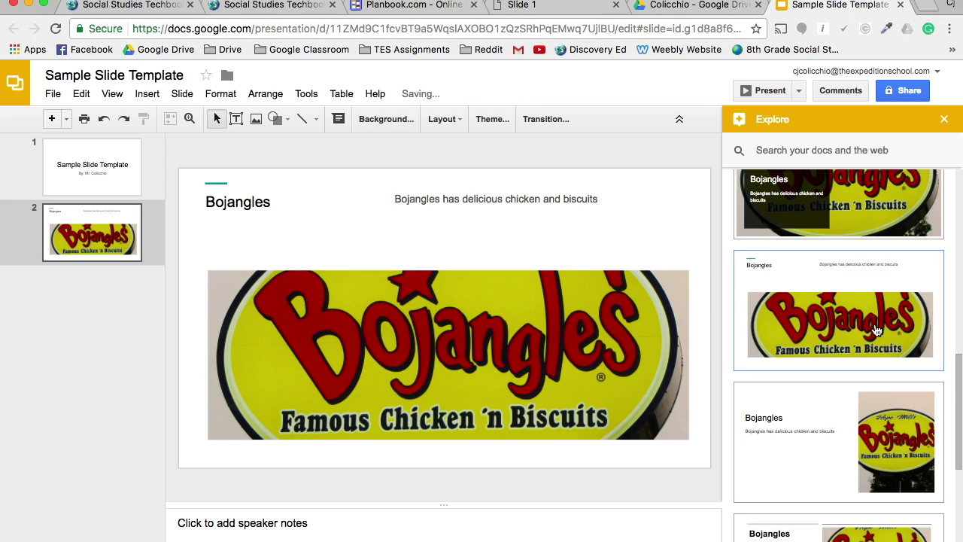
scroll(860, 244, "up", 1)
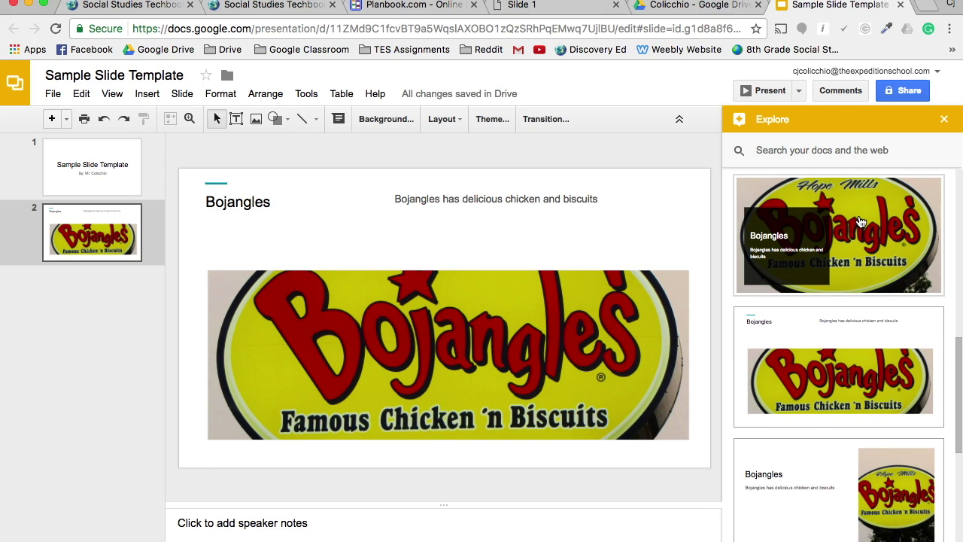
left_click(854, 241)
scroll(867, 388, "down", 3)
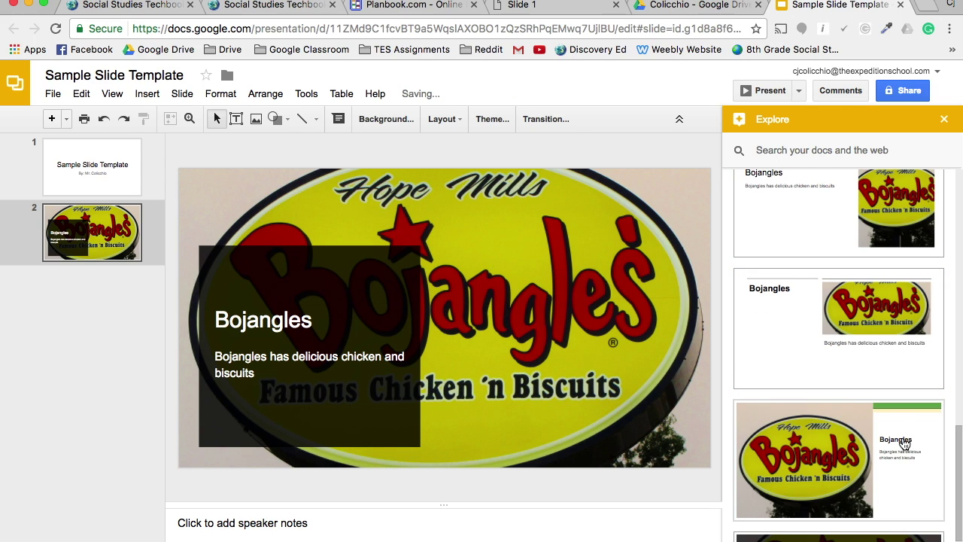
left_click(903, 440)
left_click(342, 93)
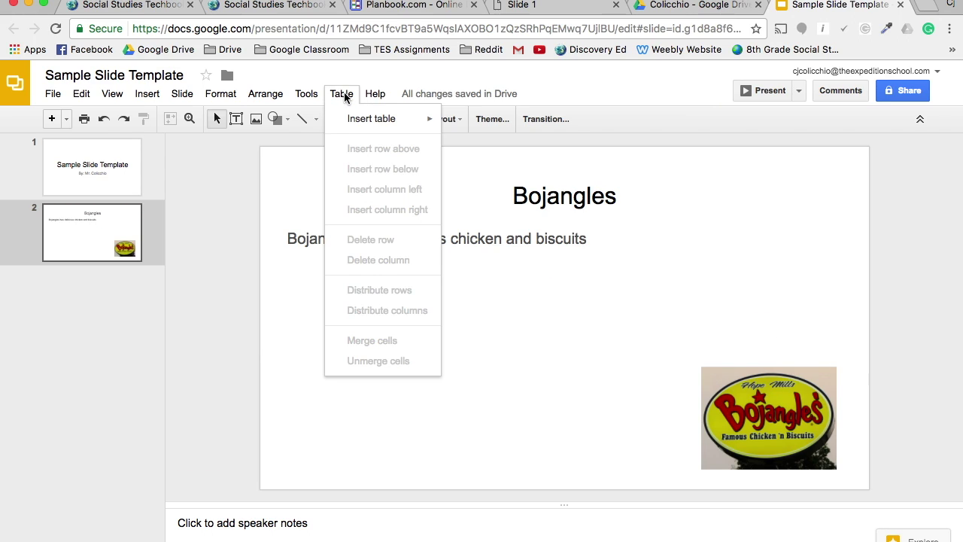
mouse_move(399, 125)
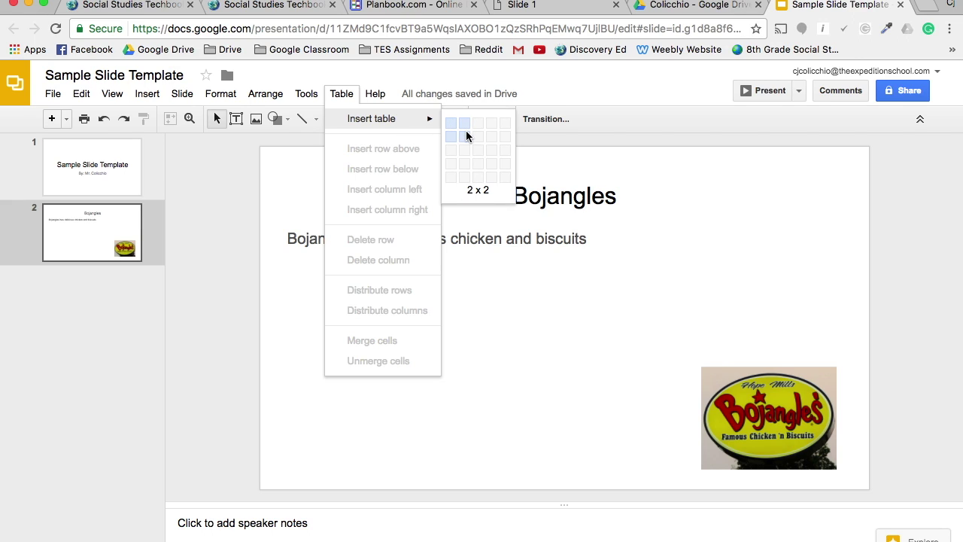
left_click(468, 138)
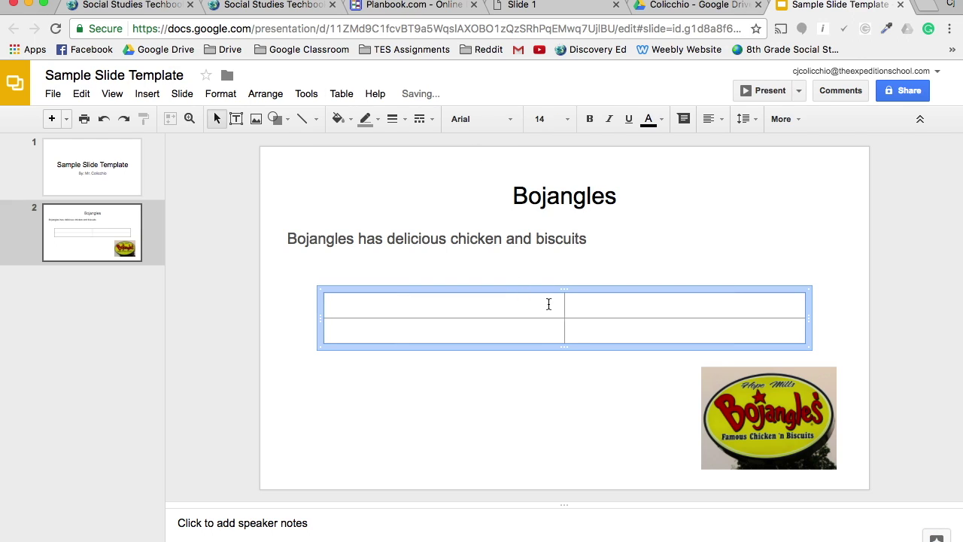
left_click_drag(565, 287, 565, 257)
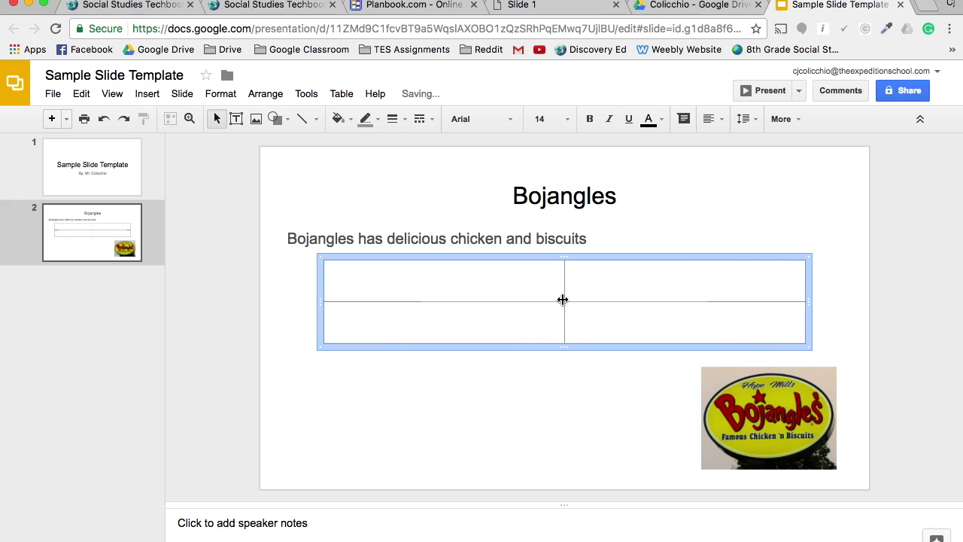
left_click_drag(567, 351, 561, 373)
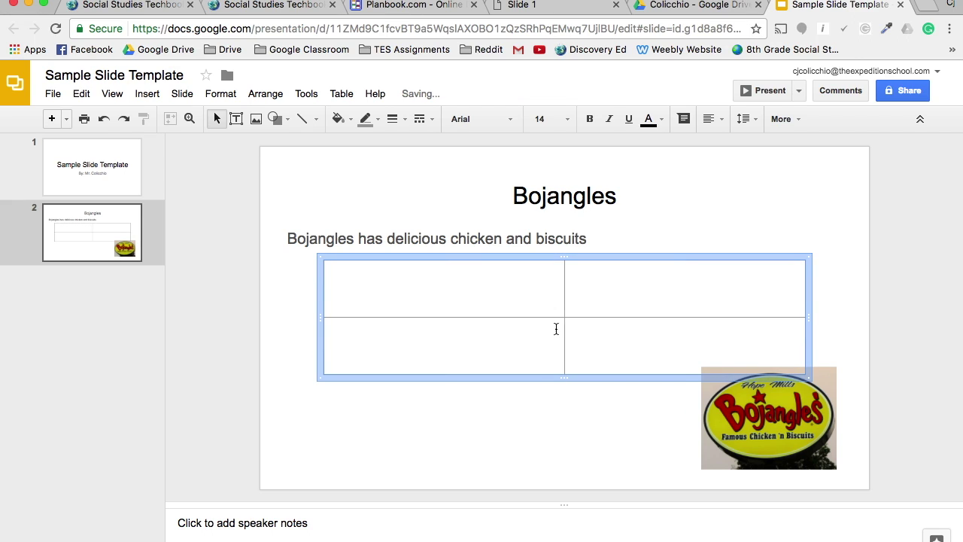
left_click_drag(564, 308, 510, 301)
left_click_drag(624, 329, 476, 290)
right_click(486, 292)
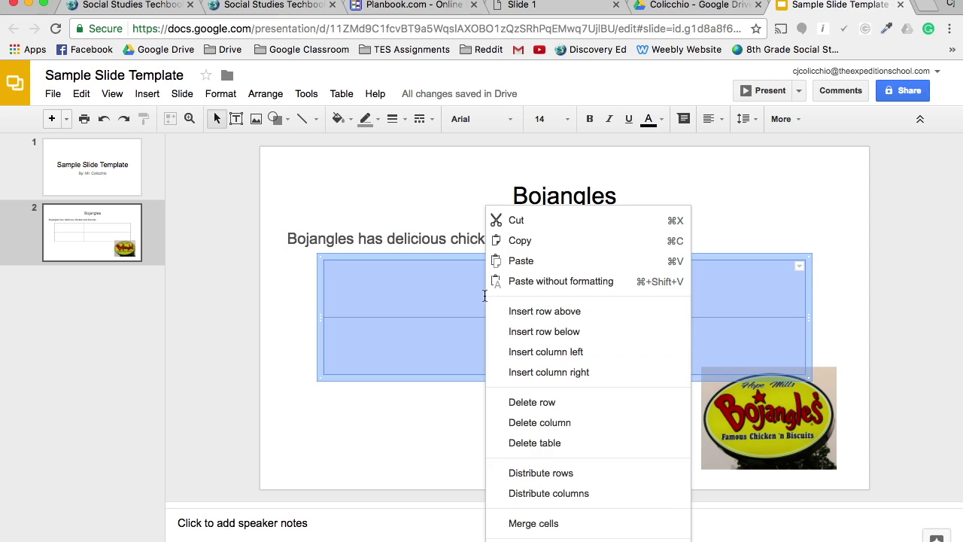
left_click(593, 478)
right_click(590, 353)
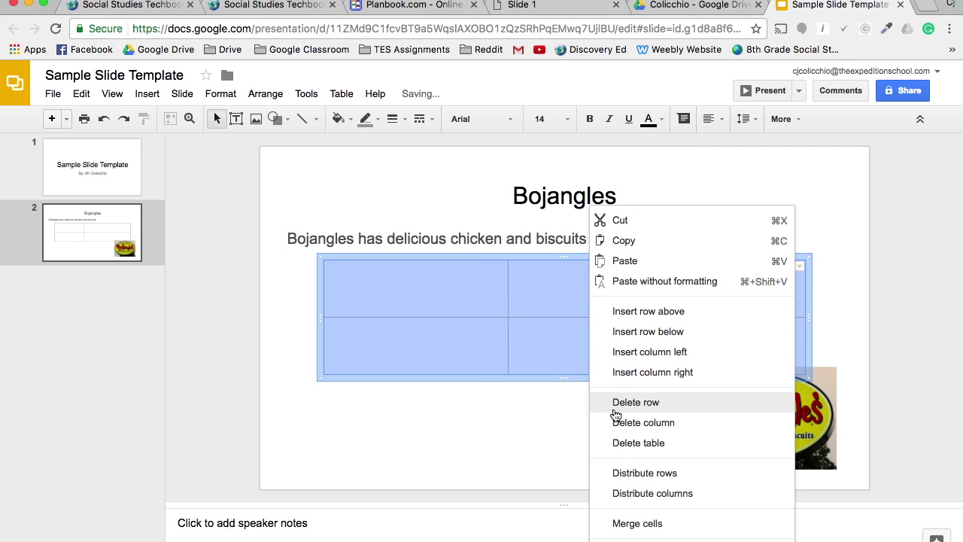
left_click(652, 493)
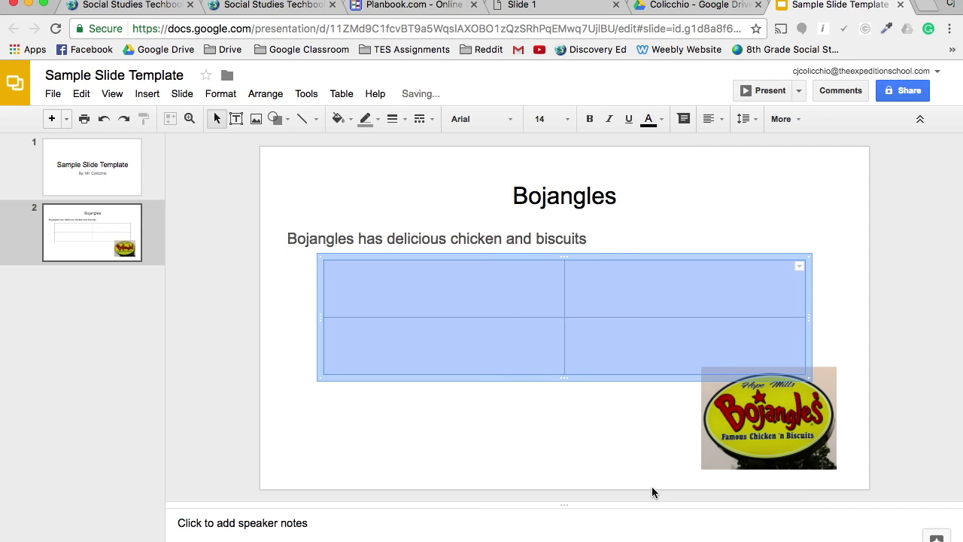
left_click(692, 295)
left_click(705, 261)
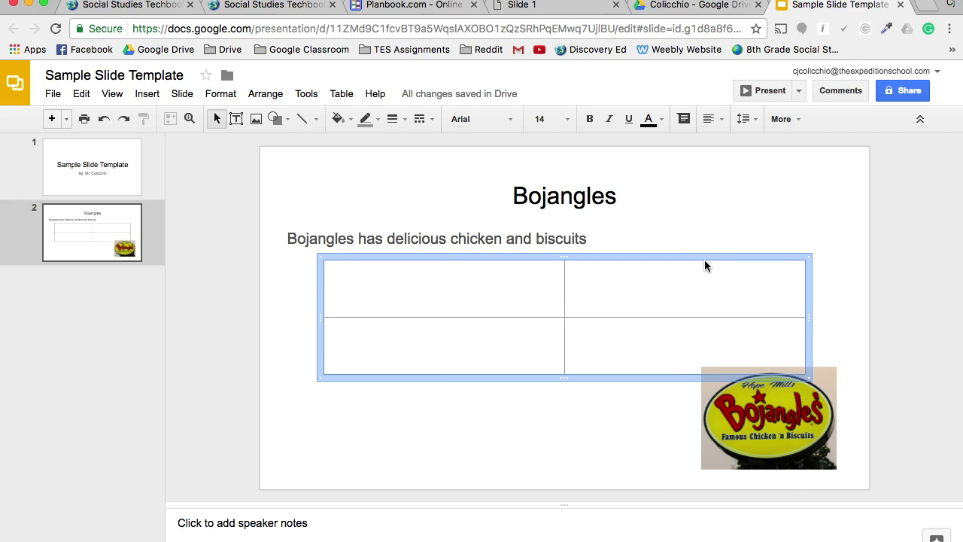
key("Delete")
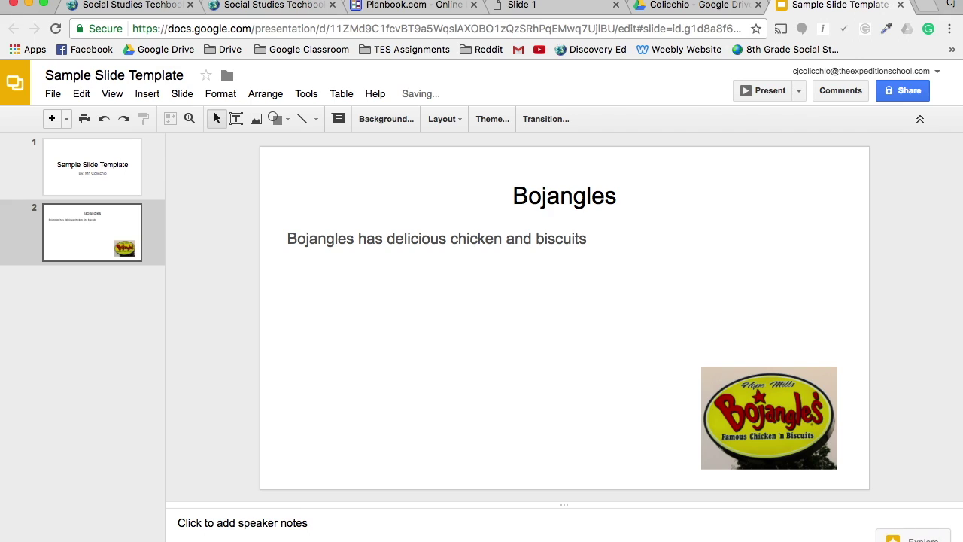
Try the Coral, Slate and Plum themes on the presentation.
left_click(505, 120)
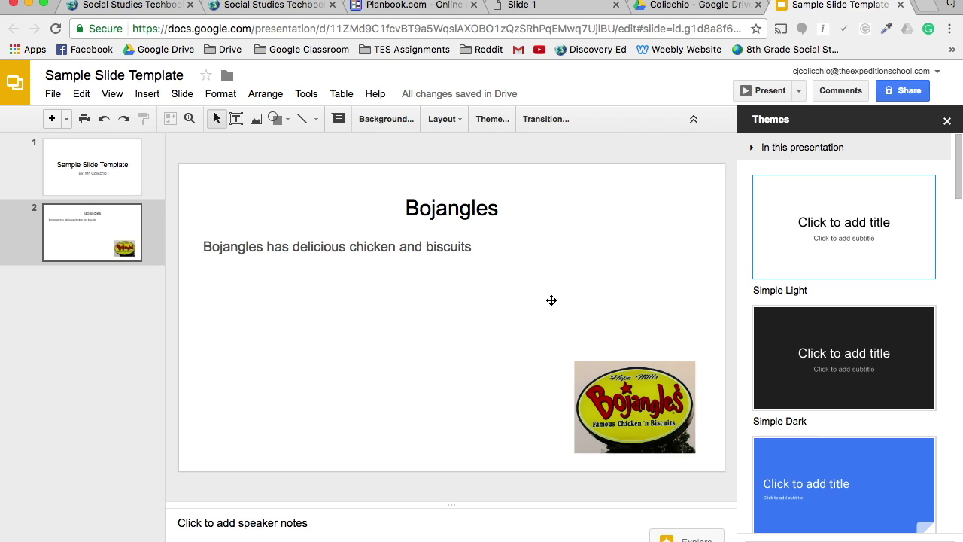
scroll(824, 381, "down", 3)
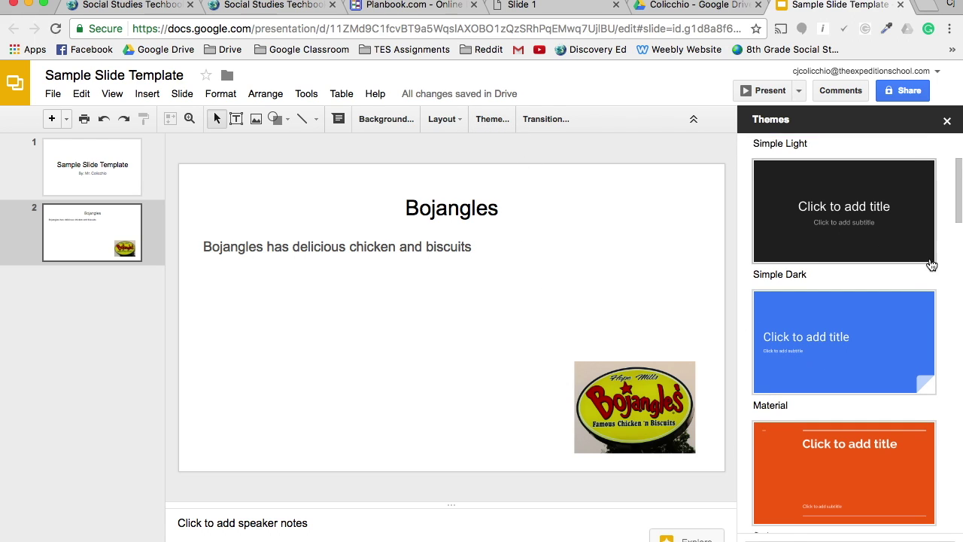
scroll(903, 316, "down", 6)
left_click(883, 406)
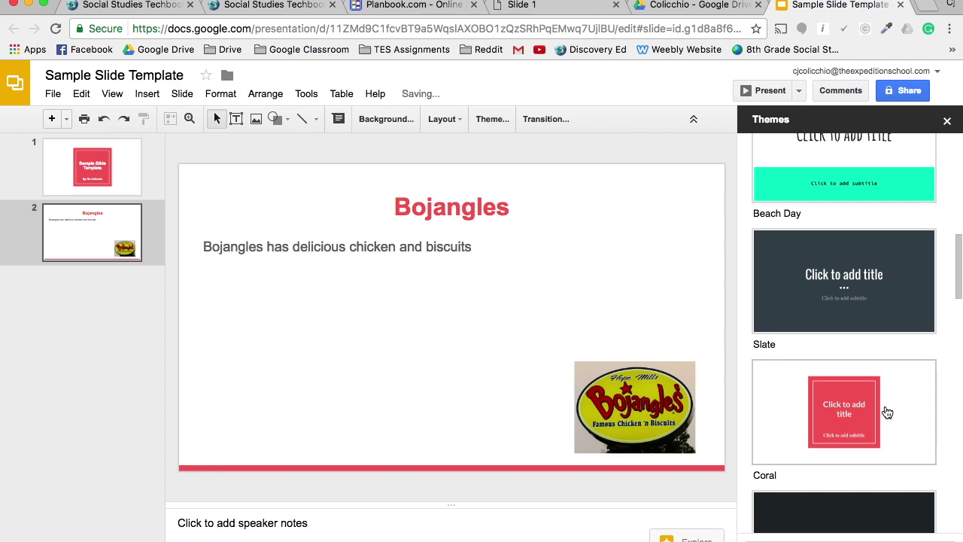
left_click(869, 317)
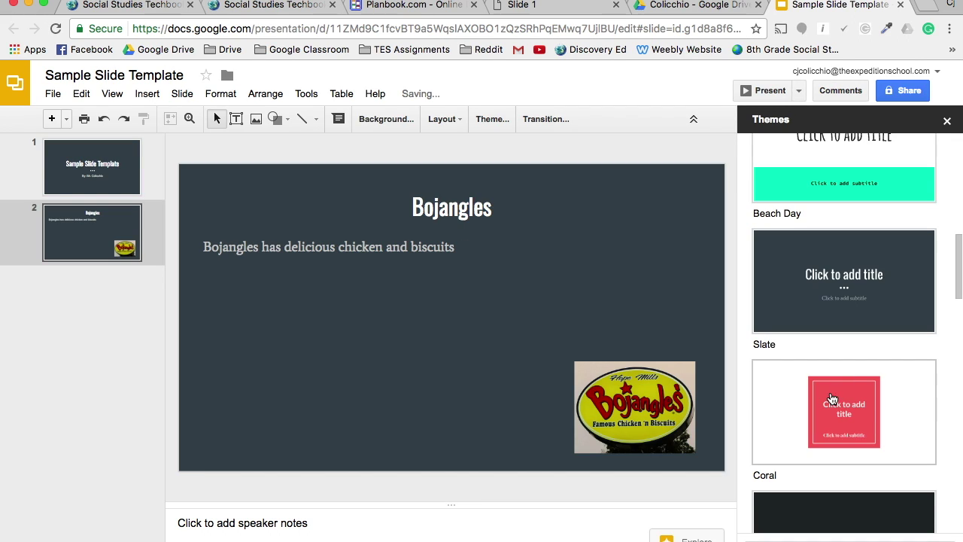
scroll(831, 399, "down", 4)
left_click(855, 383)
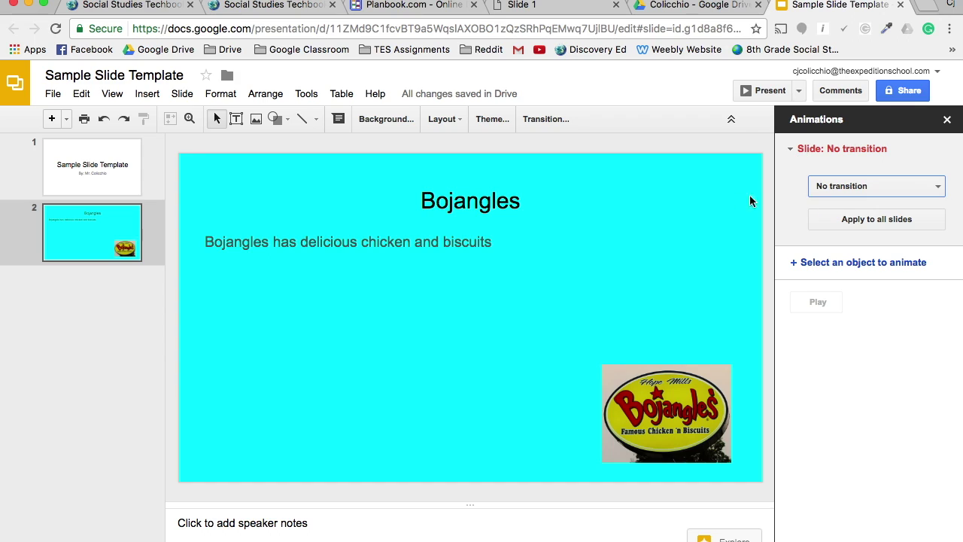
Add an animation to the body text box, then remove it.
left_click(456, 258)
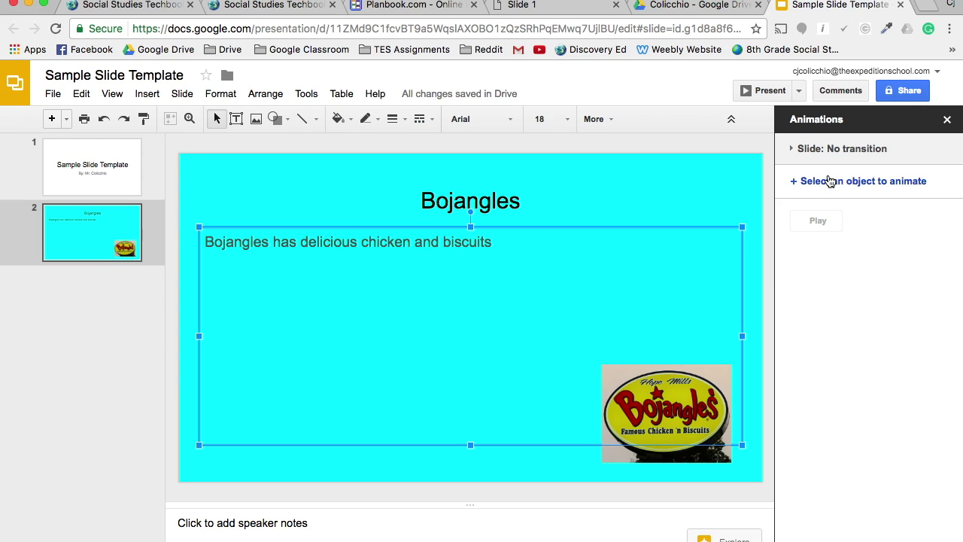
left_click(828, 181)
left_click(950, 183)
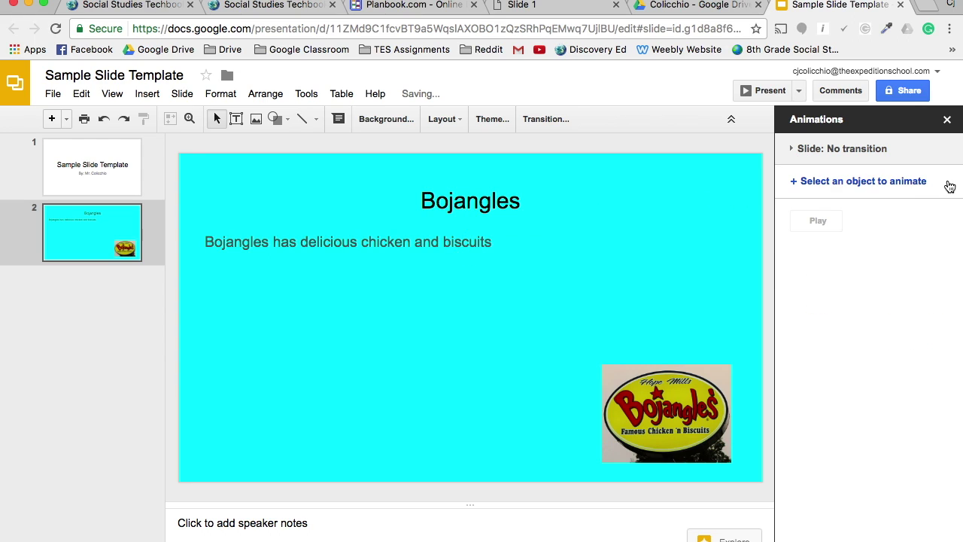
Give the title a Fade in animation at adjusted speed, then add Fade in to the body.
left_click(463, 209)
left_click(806, 180)
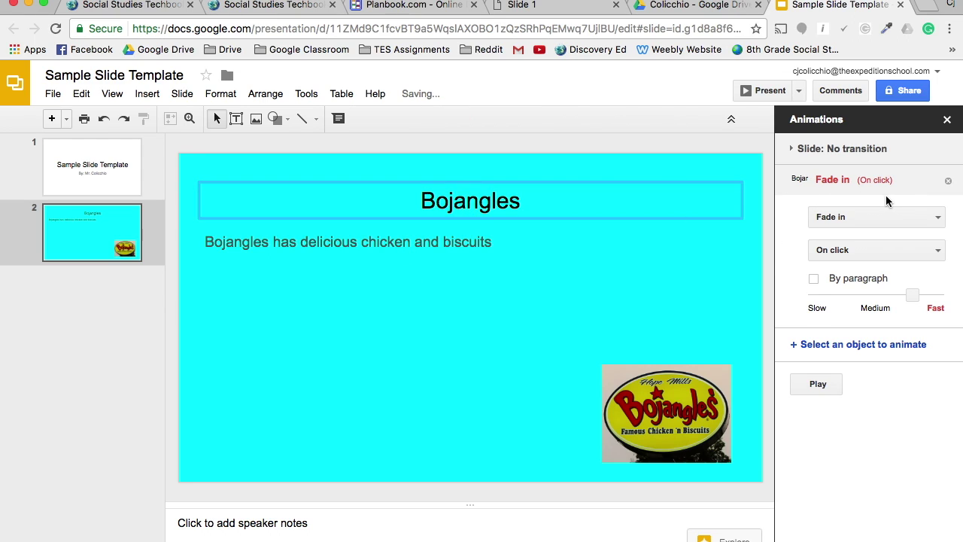
left_click(902, 216)
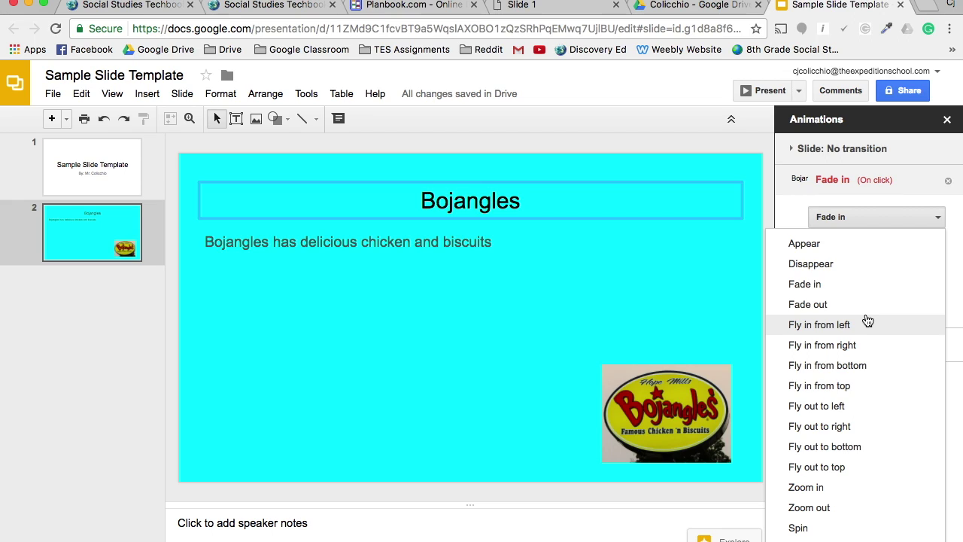
left_click(804, 284)
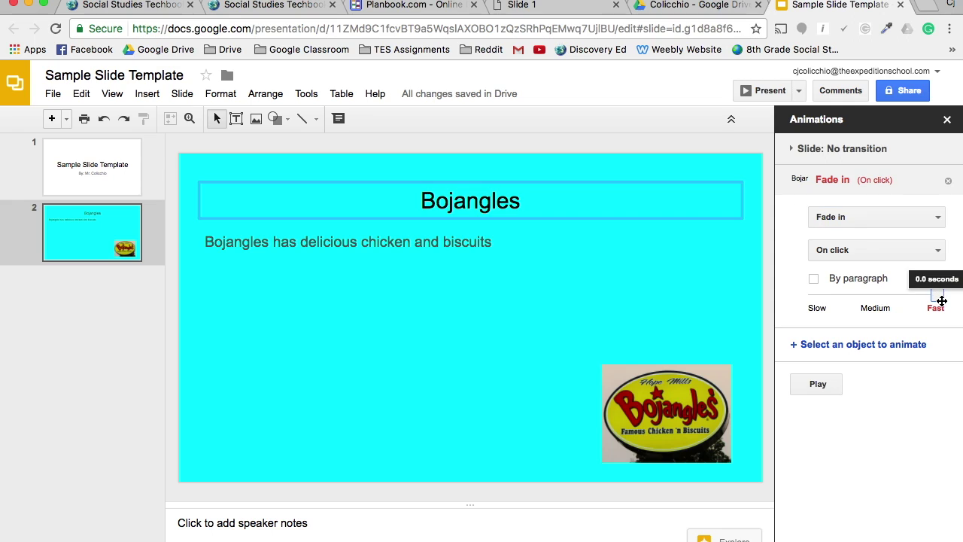
left_click_drag(942, 300, 908, 295)
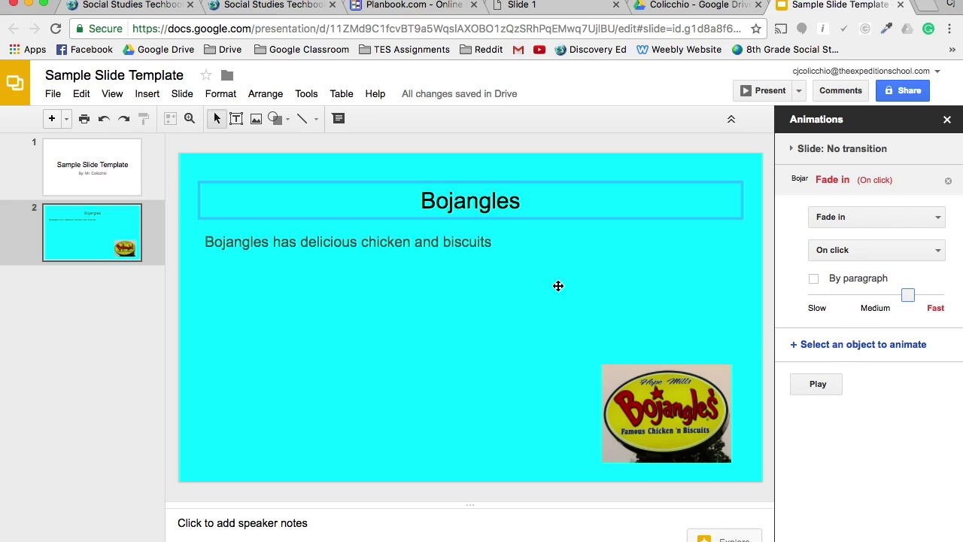
left_click(457, 257)
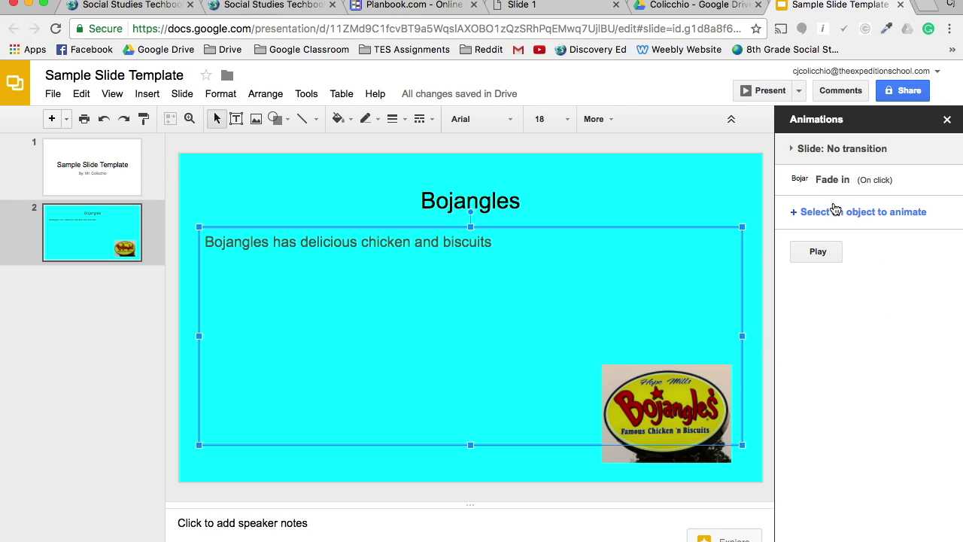
left_click(799, 212)
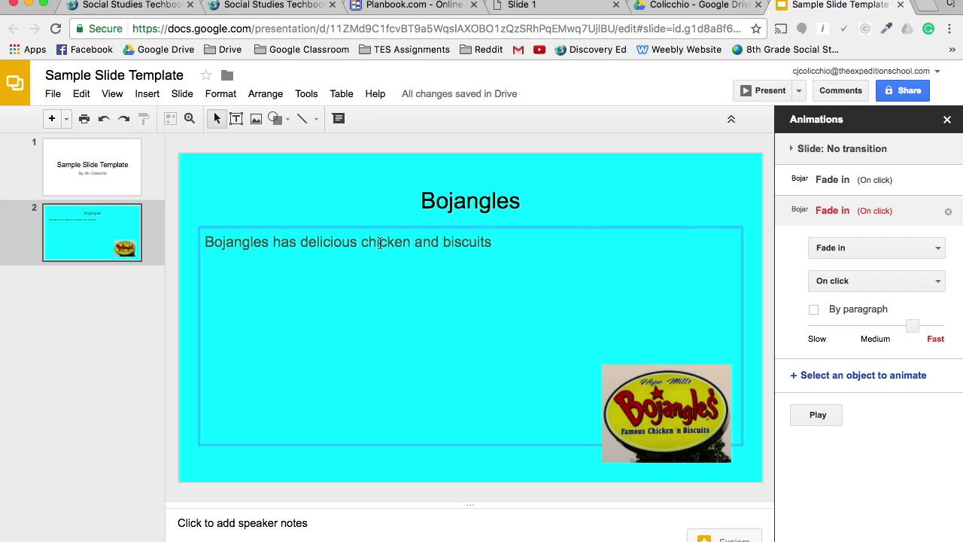
Type 'I really like their cajun flavor' as a second body line and set By paragraph.
left_click(410, 242)
left_click(491, 242)
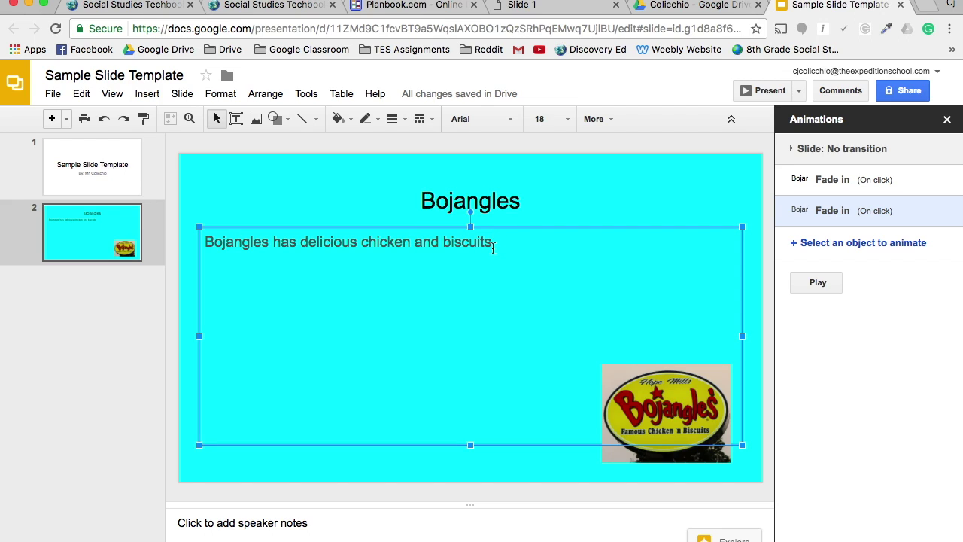
key("Return")
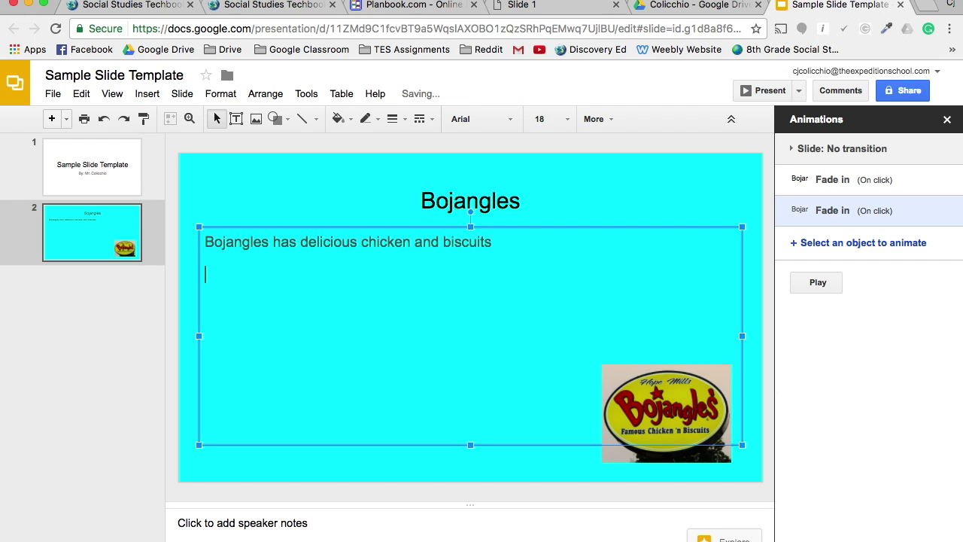
type("I really like their ")
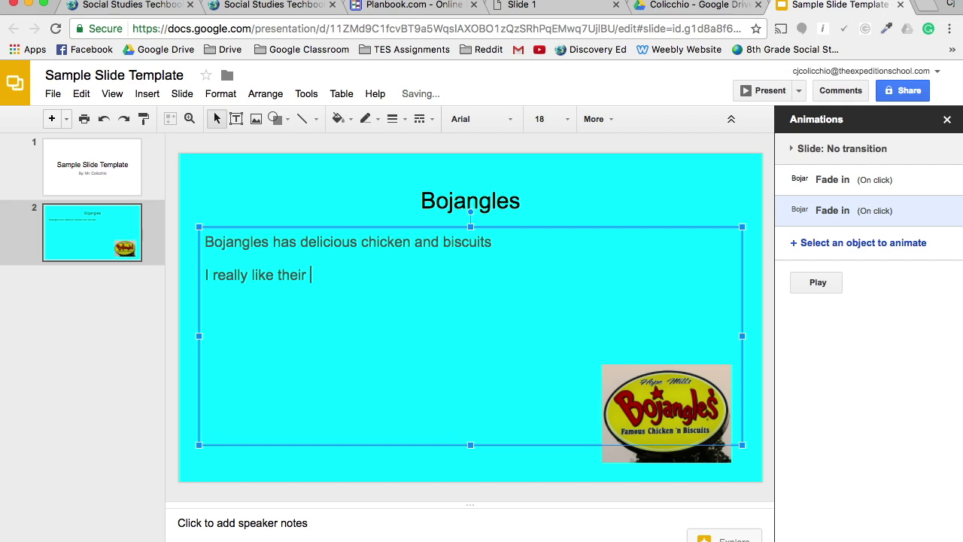
type("cajun flavor")
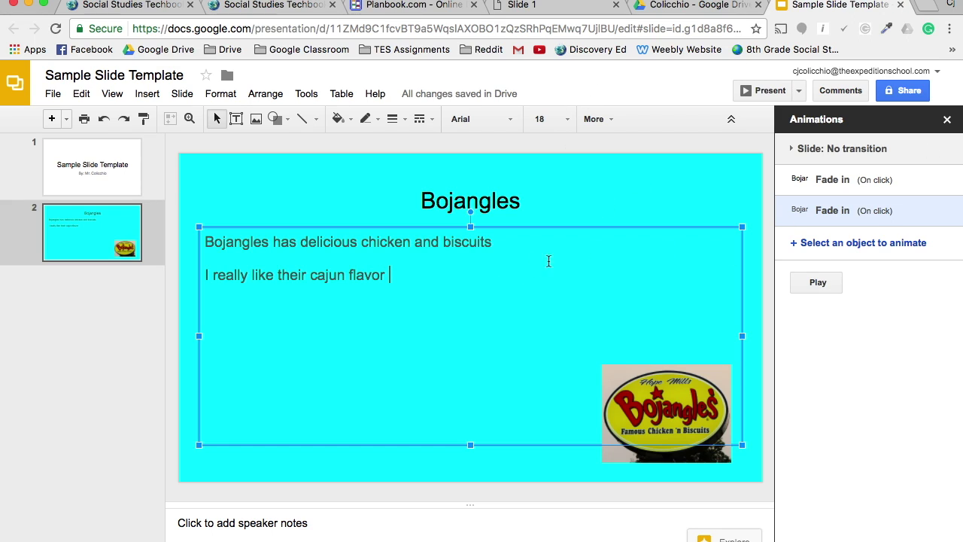
left_click(835, 213)
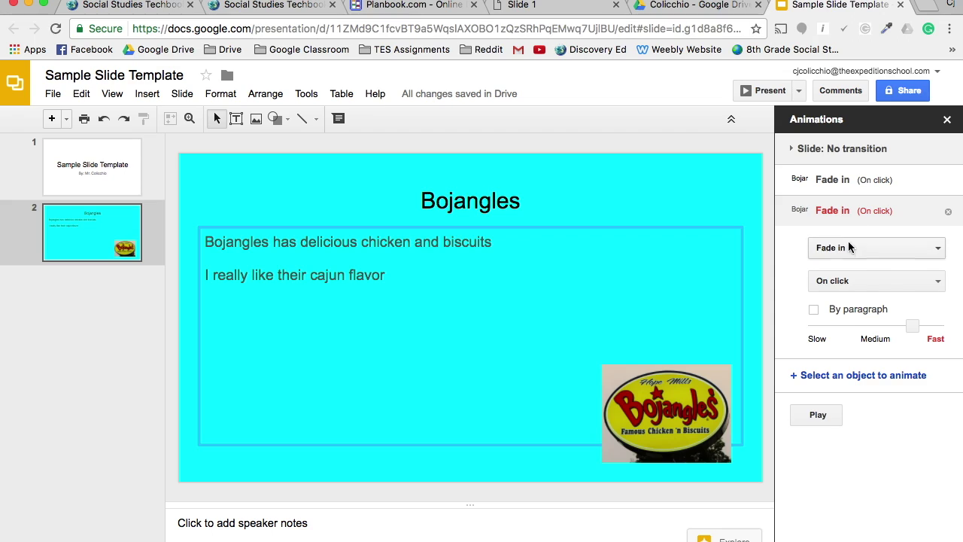
left_click(814, 310)
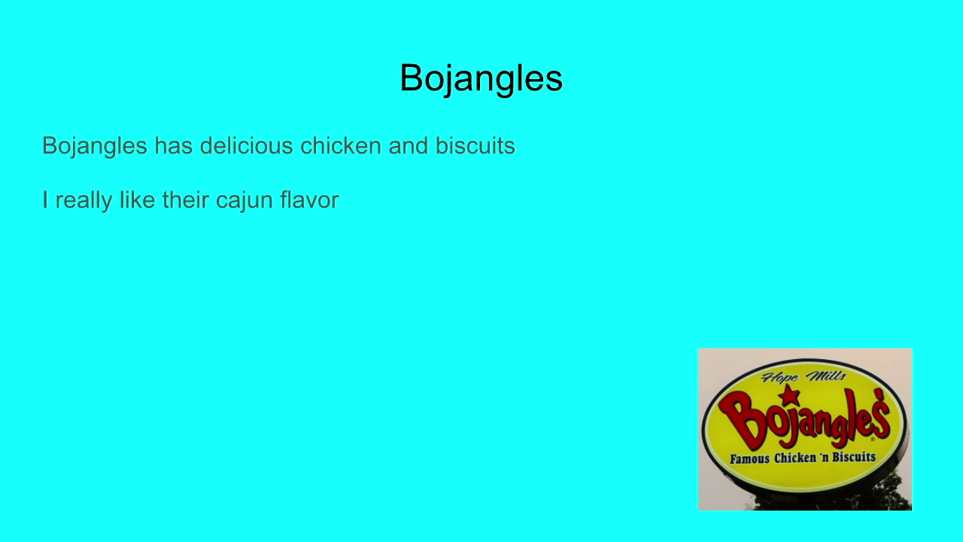
Give the logo a Fade in animation, preview the animations, and close the Animations panel.
key("Escape")
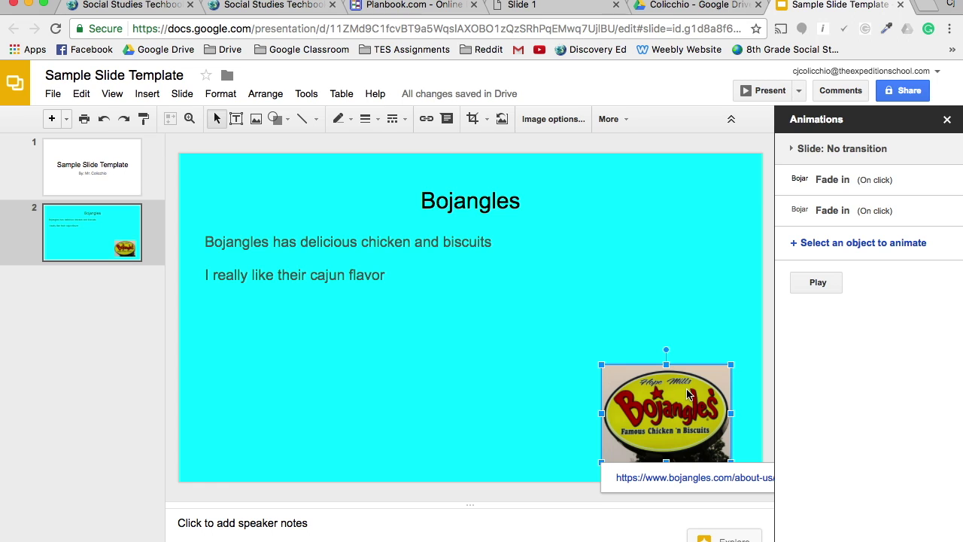
left_click(812, 240)
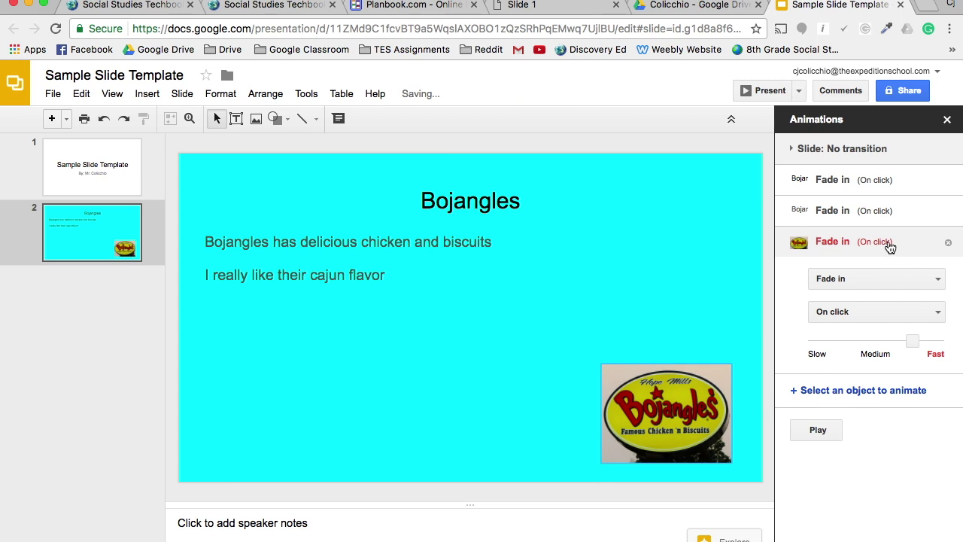
left_click(822, 430)
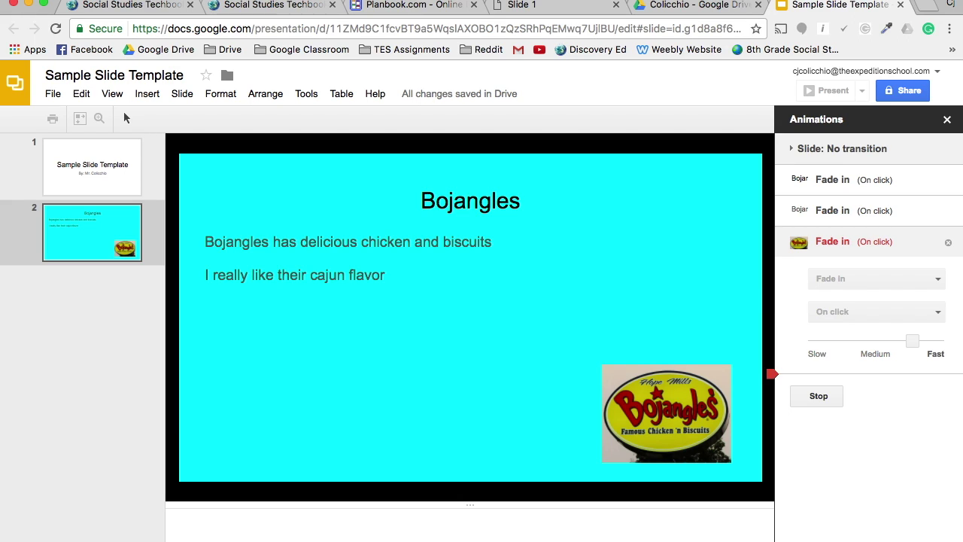
left_click(948, 120)
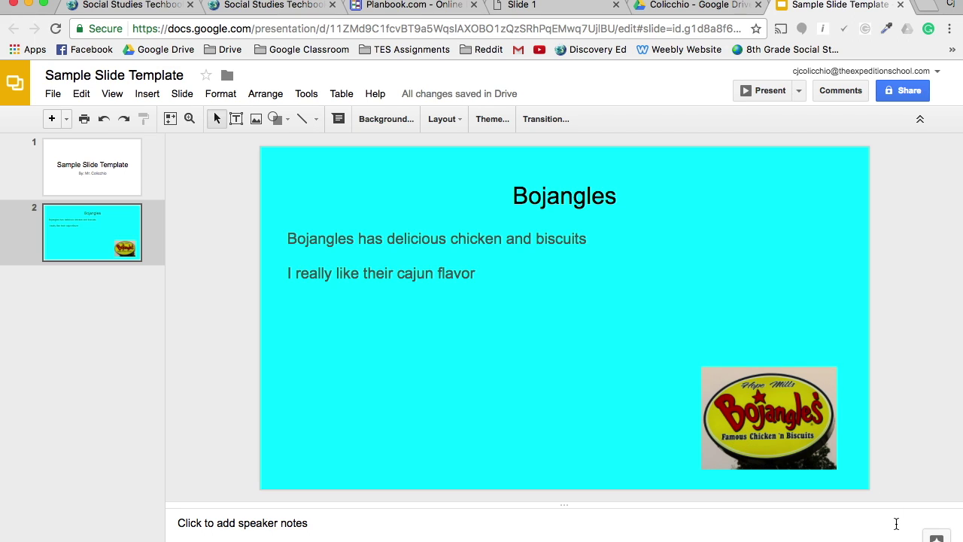
left_click(936, 539)
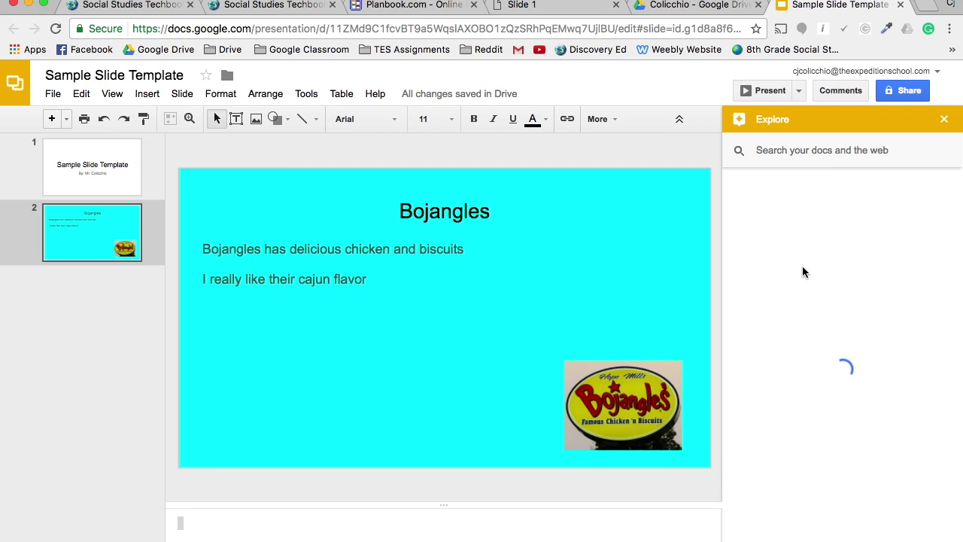
Apply the text-left, logo-right layout suggestion, review sharing permission levels, and open substitution preferences.
left_click(890, 304)
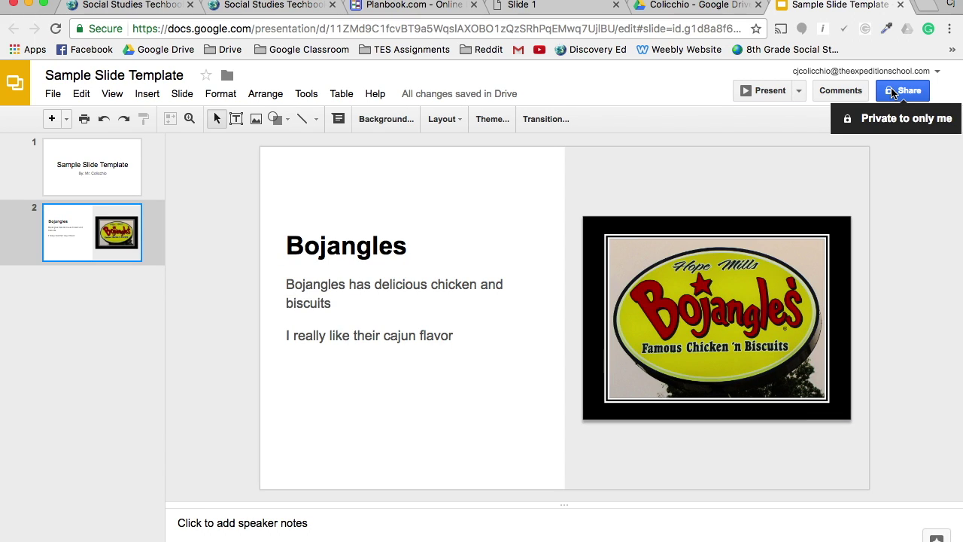
left_click(893, 92)
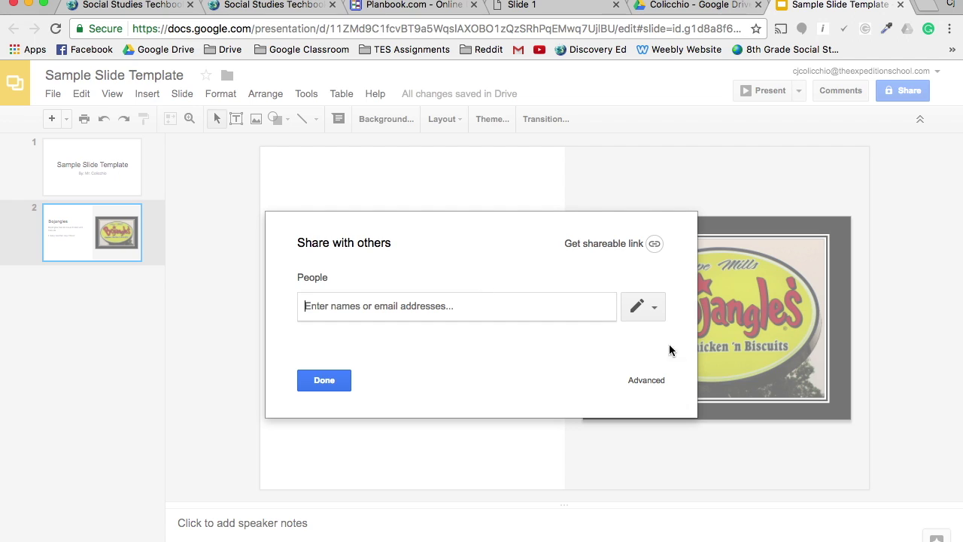
left_click(651, 308)
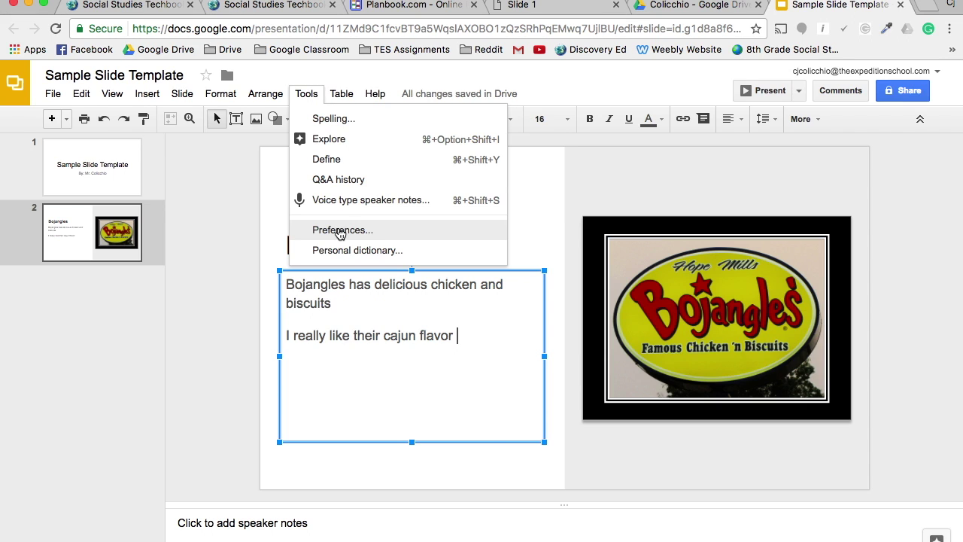
left_click(340, 229)
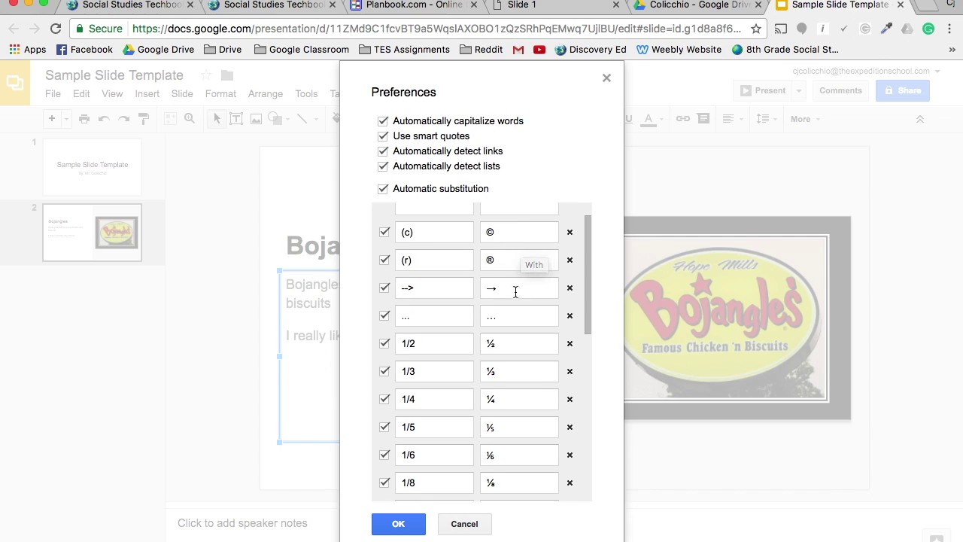
Close the Preferences dialog without changes and return to the Bojangles slide.
scroll(585, 276, "up", 2)
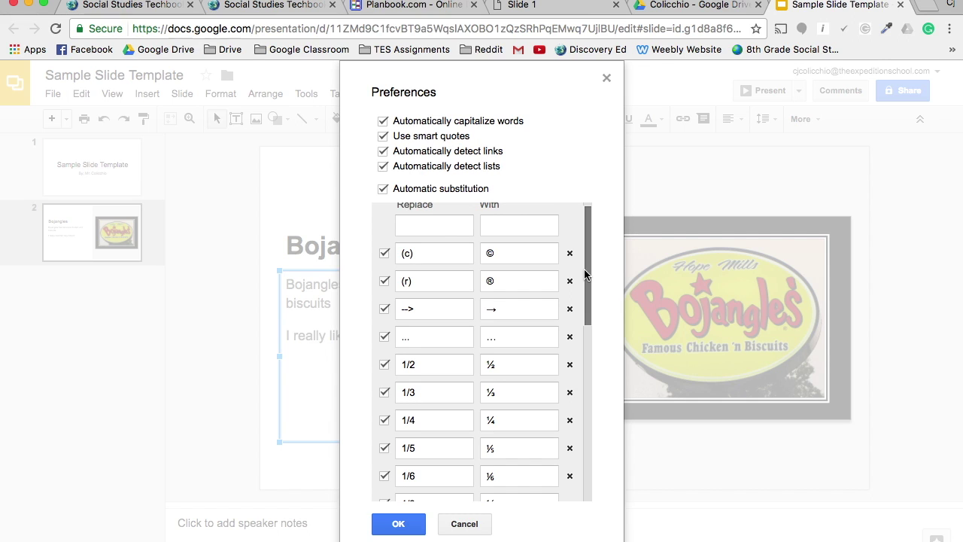
left_click(606, 78)
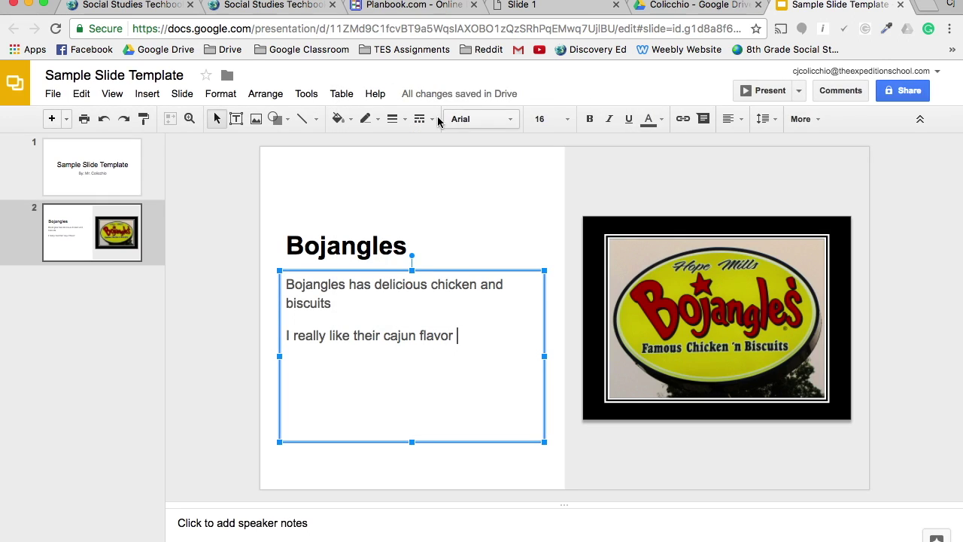
left_click(331, 94)
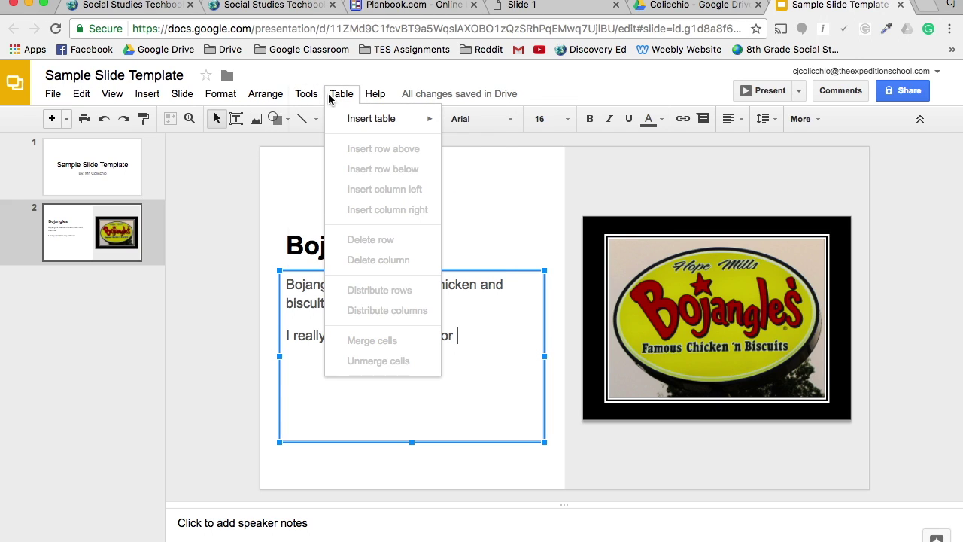
mouse_move(299, 99)
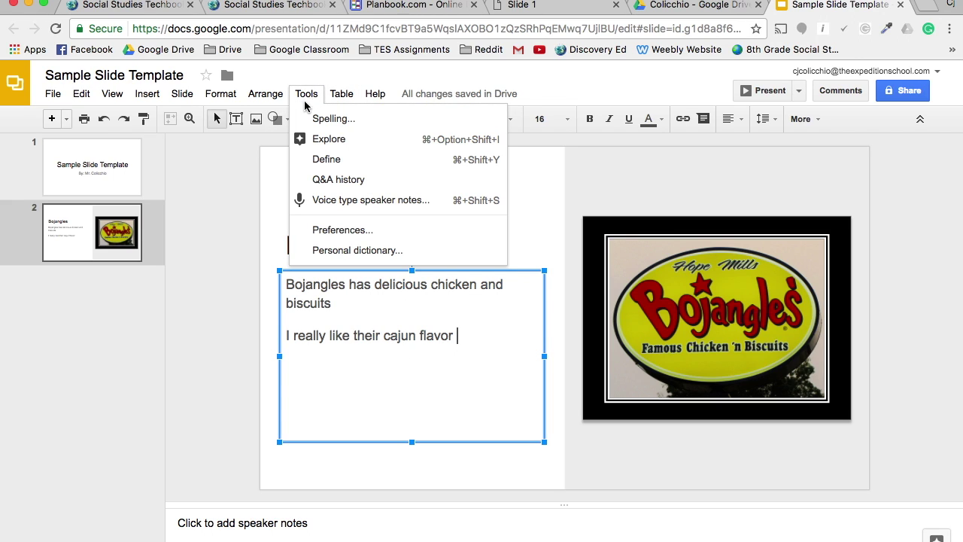
left_click(356, 232)
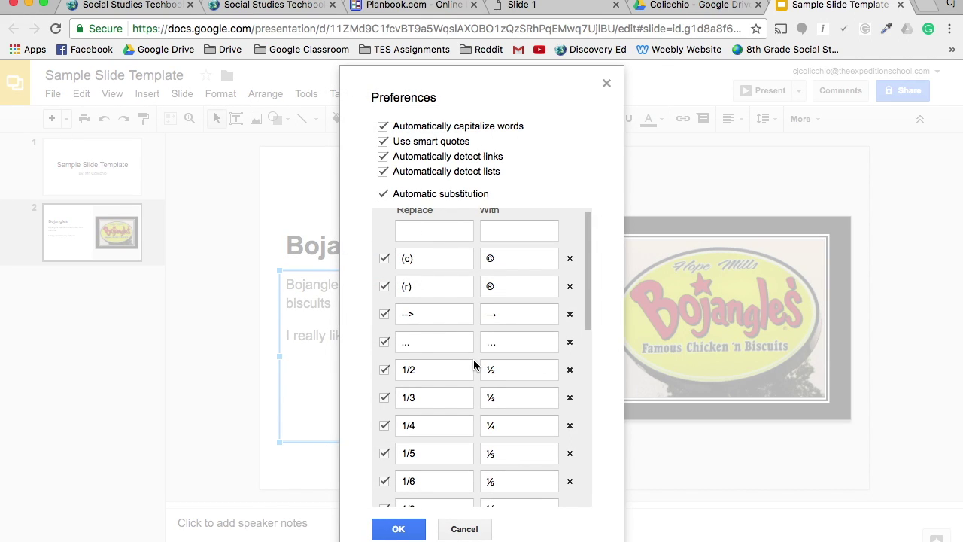
key("Escape")
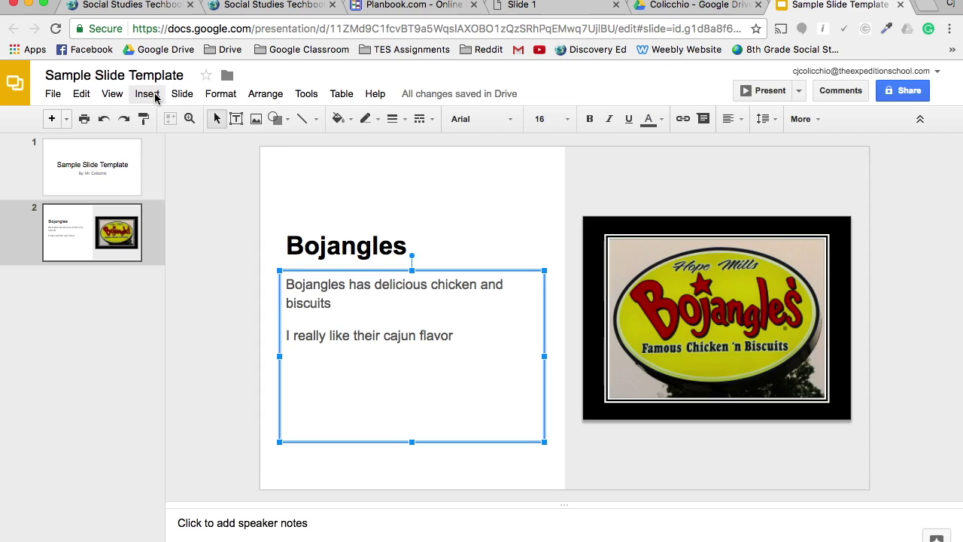
left_click(148, 93)
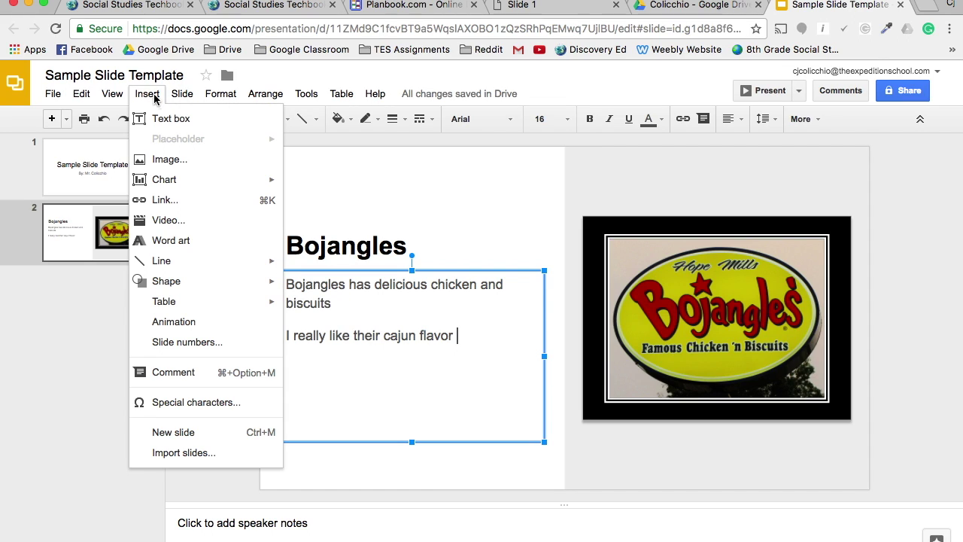
Search YouTube for 'bojangles' and insert the 'FULL MENU Bojangles Challenge' video.
mouse_move(211, 263)
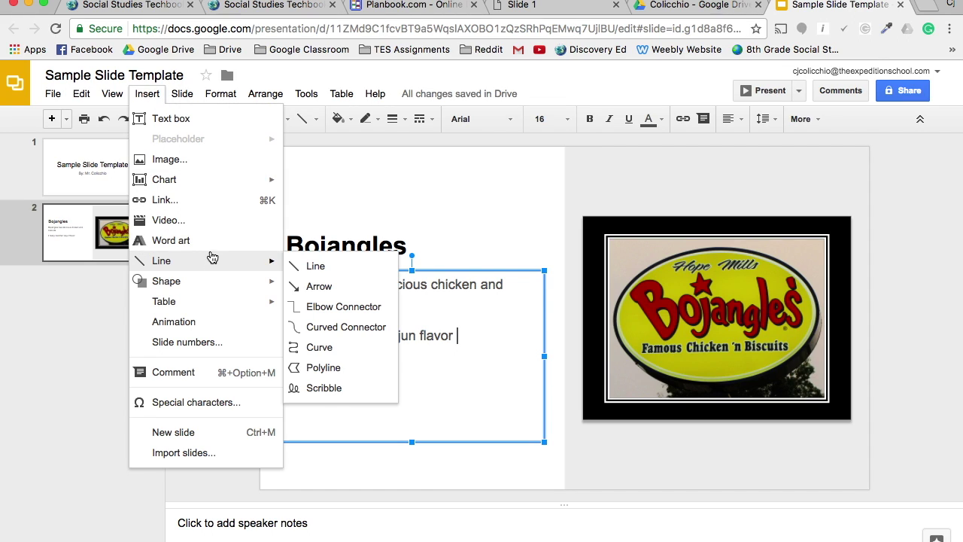
left_click(209, 228)
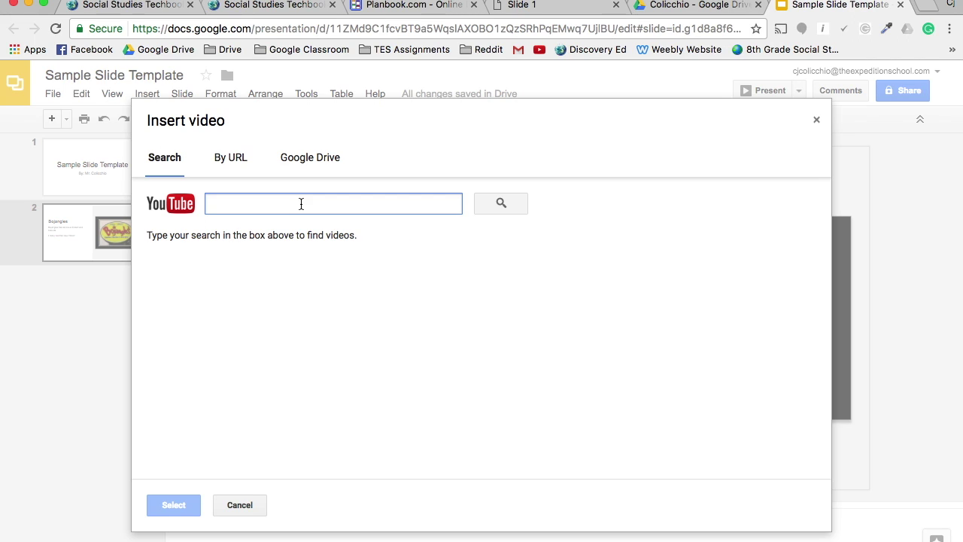
type("bojangles")
key("Return")
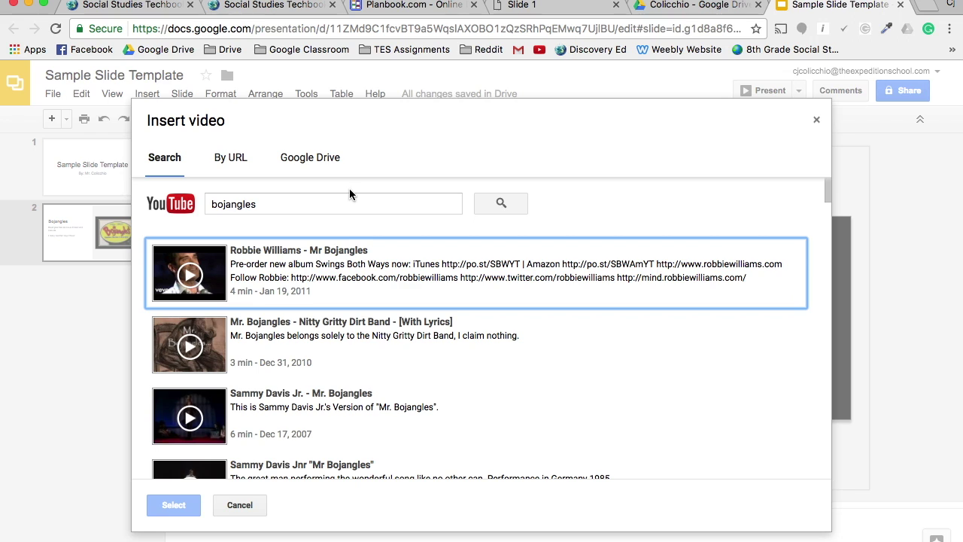
scroll(347, 283, "down", 5)
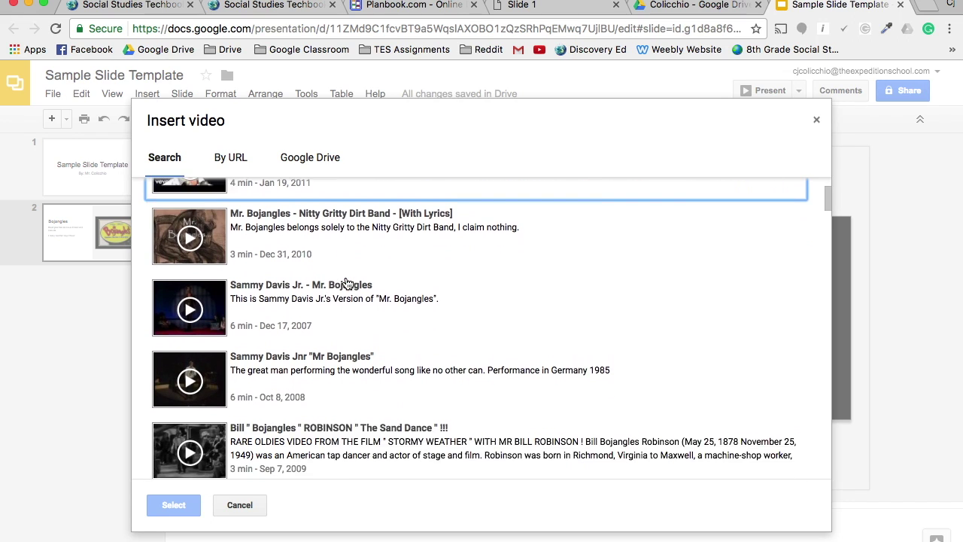
scroll(347, 283, "down", 1)
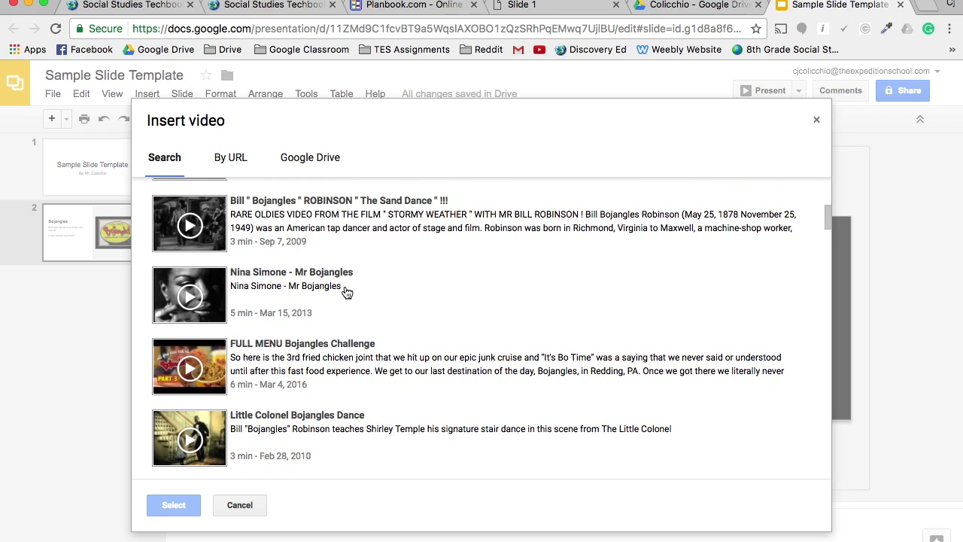
left_click(337, 361)
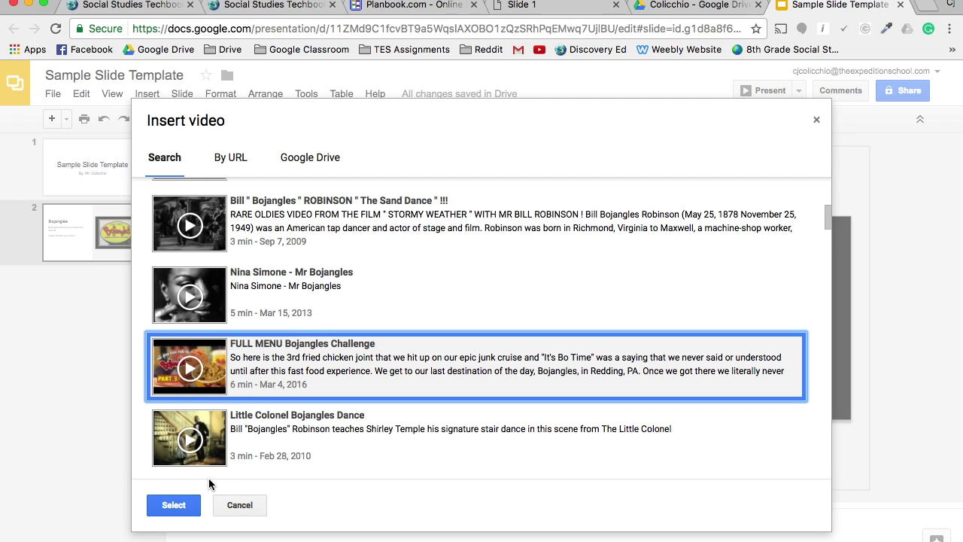
left_click(173, 507)
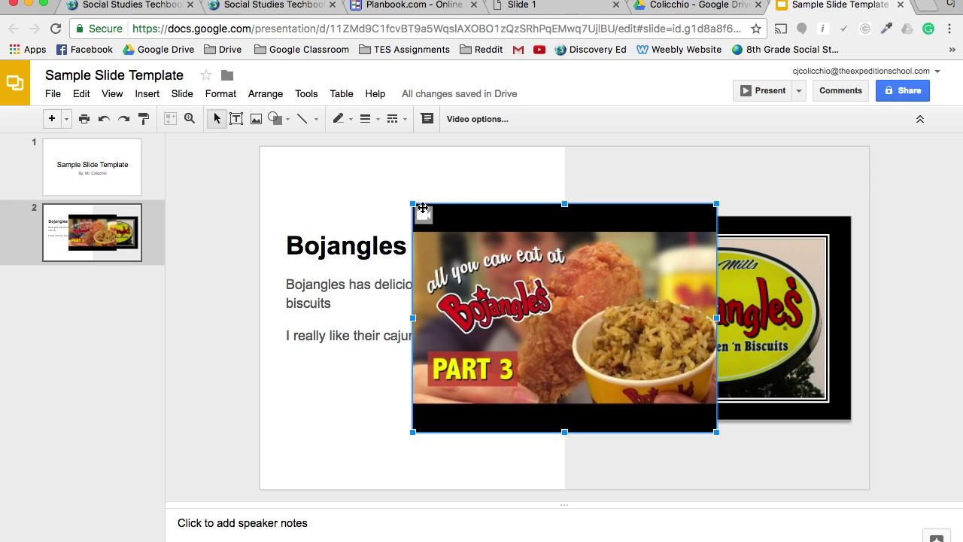
Shrink the video and move it beneath the two text lines, clear of the logo.
left_click_drag(410, 203, 542, 299)
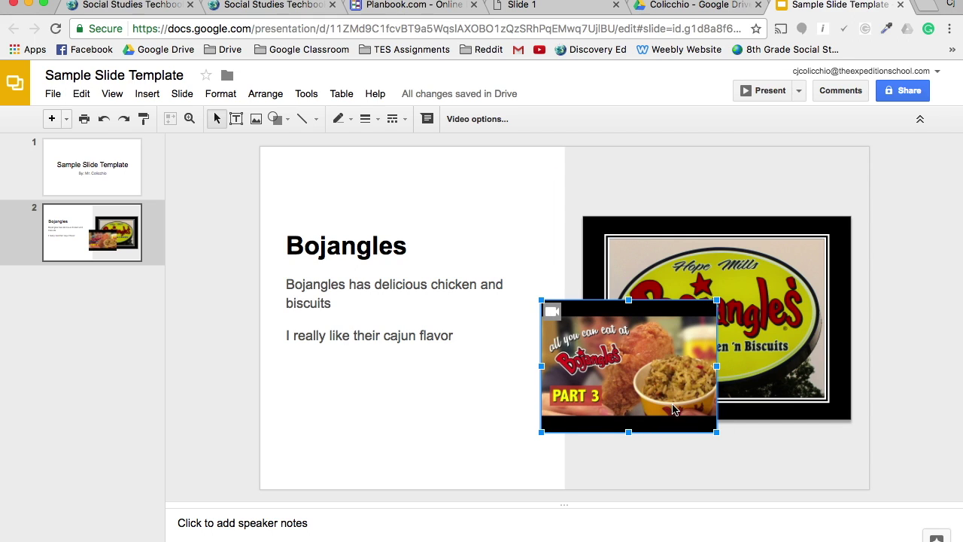
left_click_drag(674, 408, 805, 465)
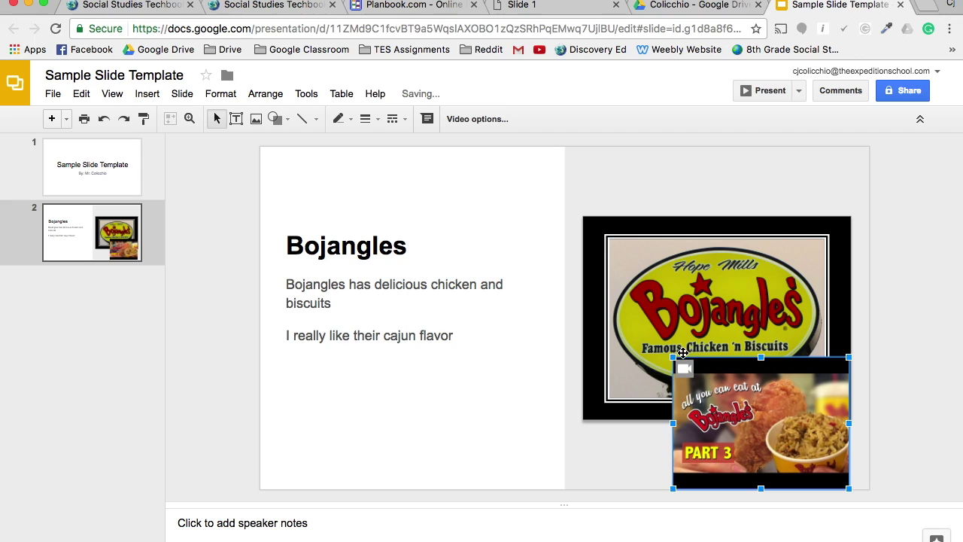
left_click_drag(673, 357, 723, 397)
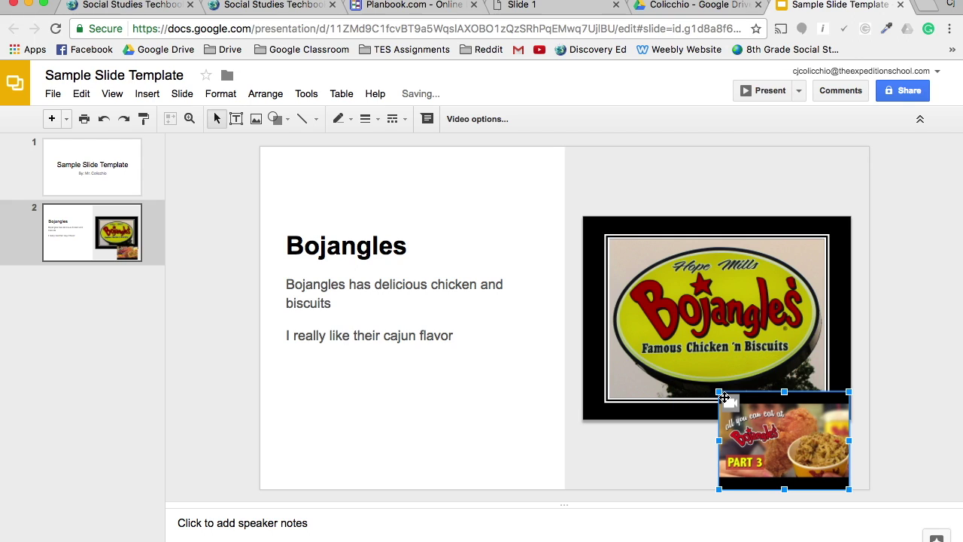
left_click_drag(781, 425, 414, 407)
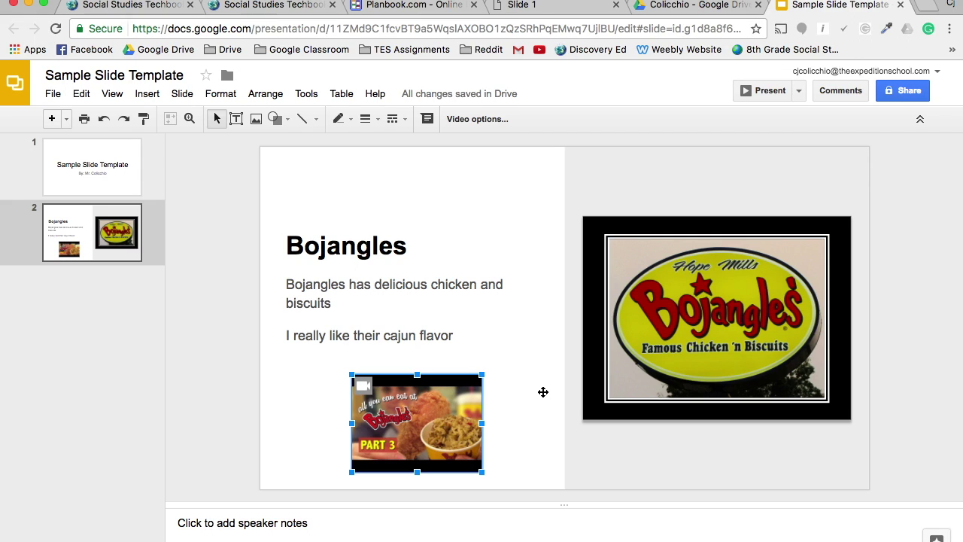
left_click(150, 94)
mouse_move(217, 280)
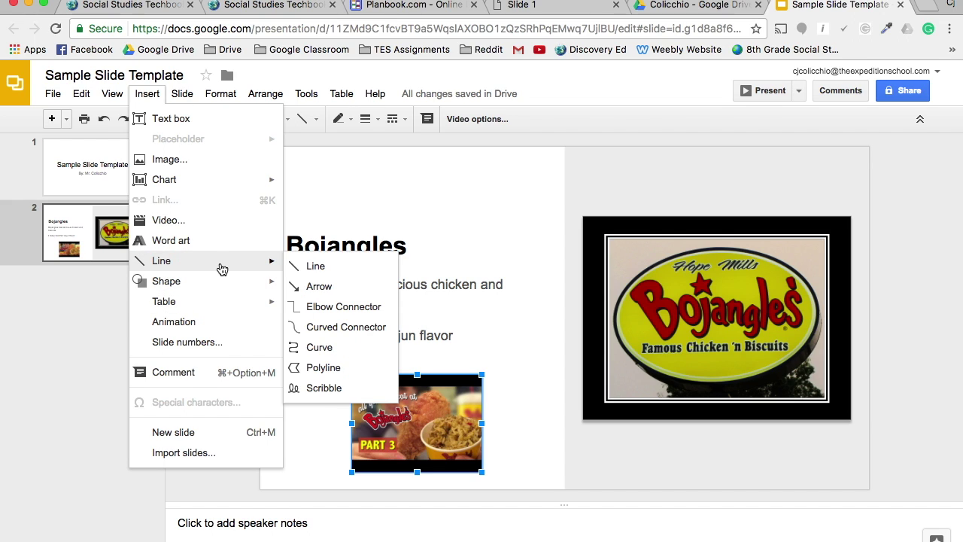
Draw an arrow from under 'chicken' down to the video thumbnail.
left_click(319, 286)
left_click_drag(437, 289, 444, 371)
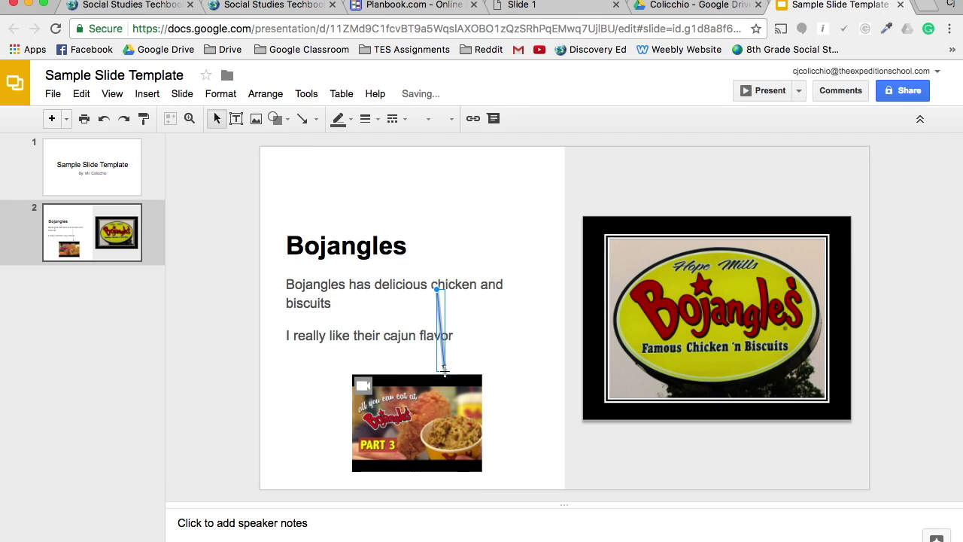
left_click(487, 321)
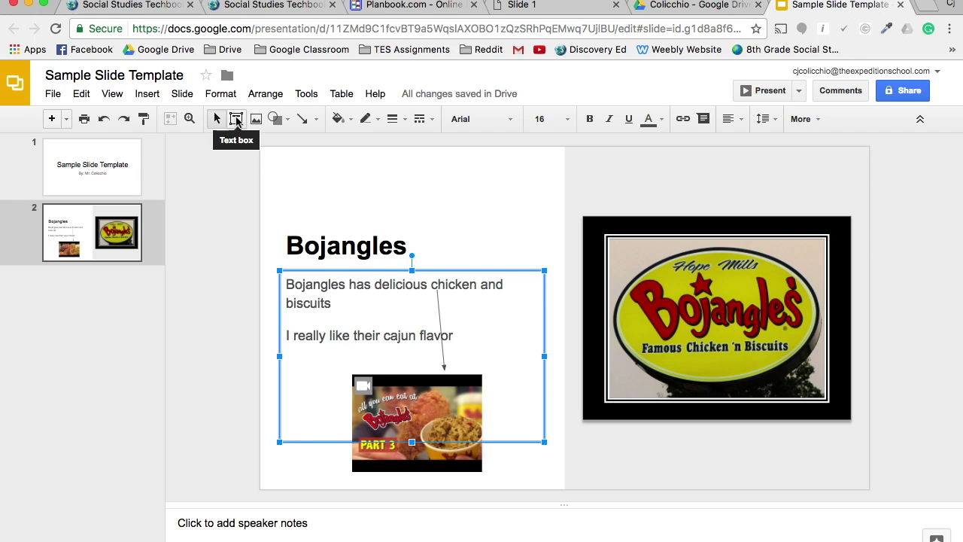
left_click(152, 99)
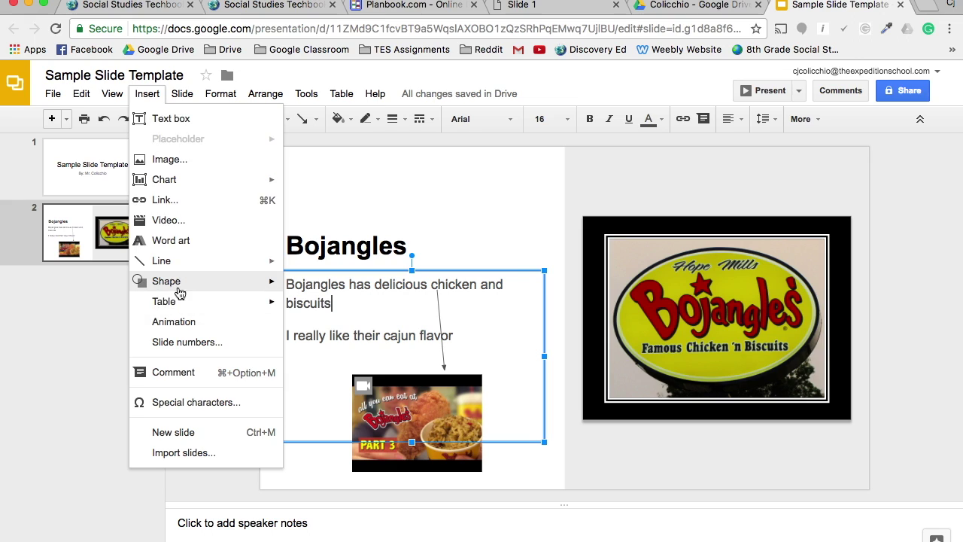
Draw a cloud callout at the slide's top-right and enlarge it.
mouse_move(182, 282)
mouse_move(319, 290)
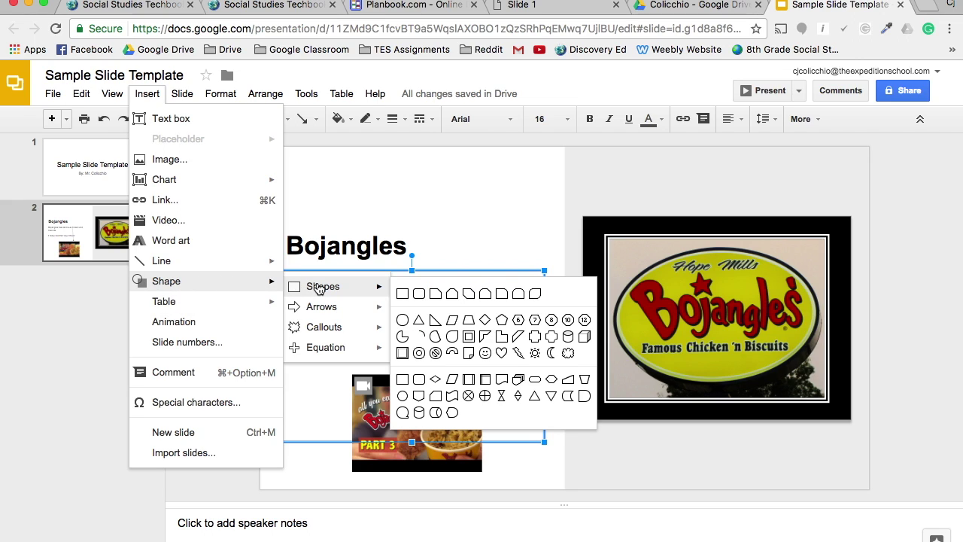
mouse_move(317, 312)
mouse_move(317, 337)
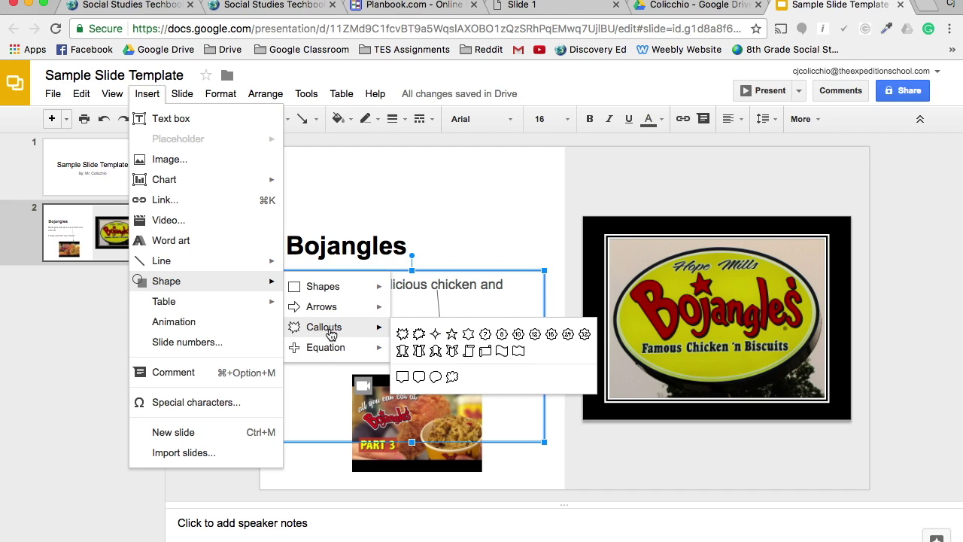
left_click(451, 376)
left_click_drag(755, 200, 818, 159)
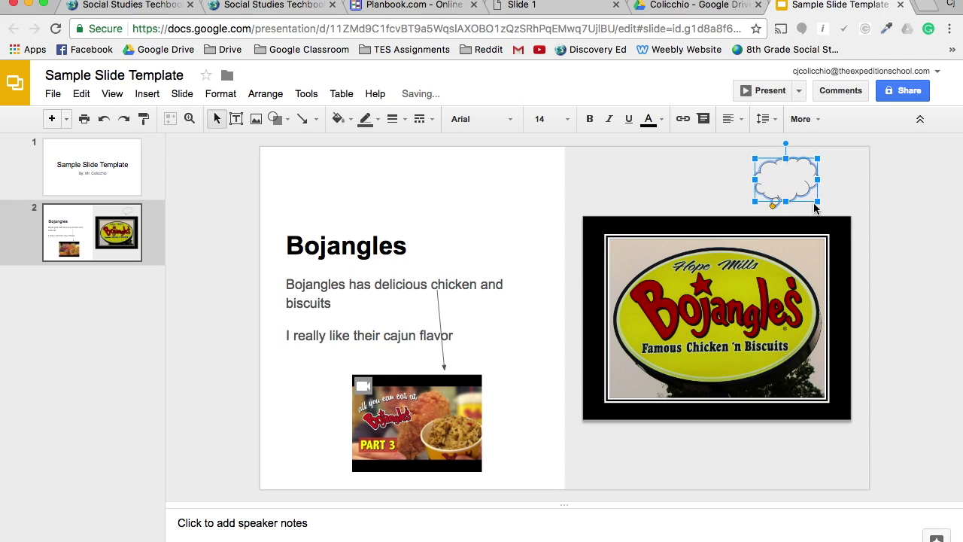
left_click_drag(819, 202, 840, 246)
Write 'I'm hungry now….' inside the cloud callout and deselect it.
double_click(793, 204)
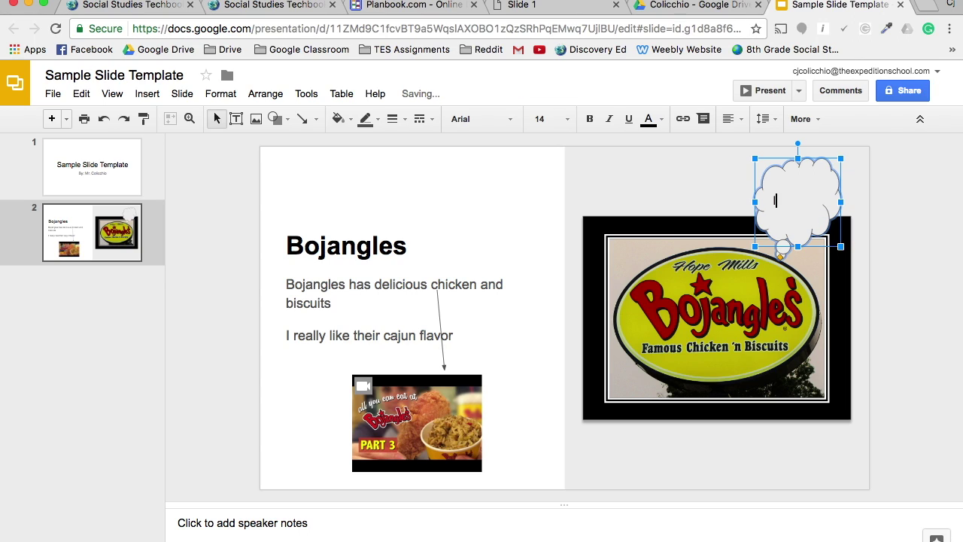
type("hungry now....")
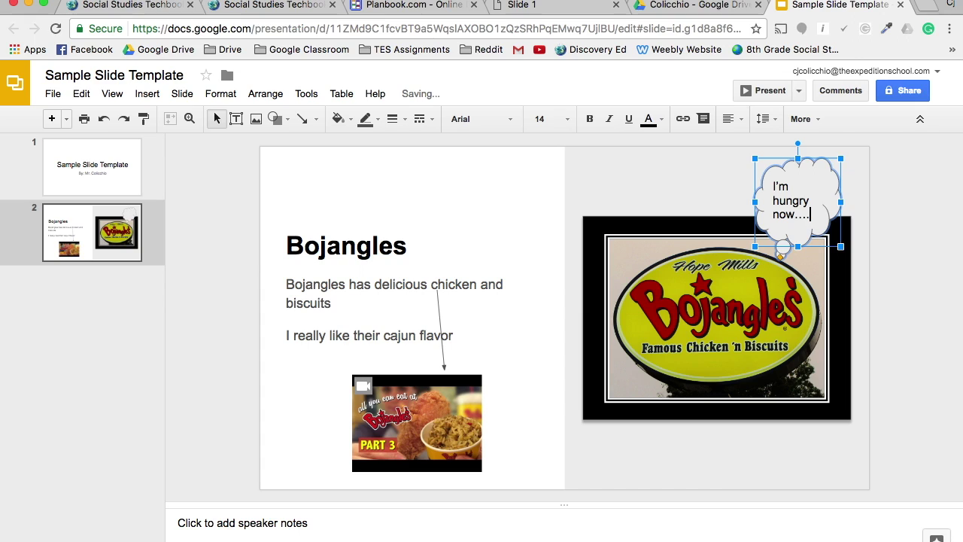
left_click(826, 397)
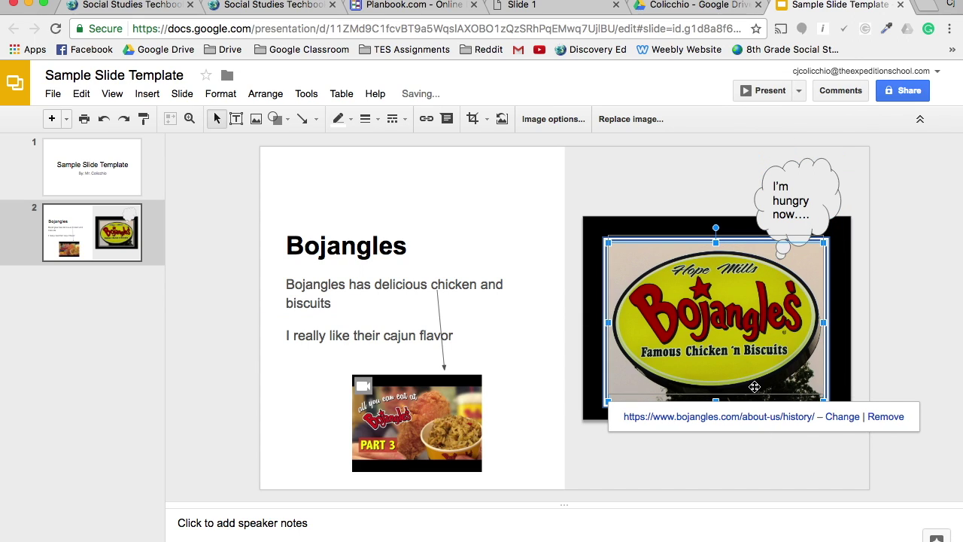
left_click(762, 472)
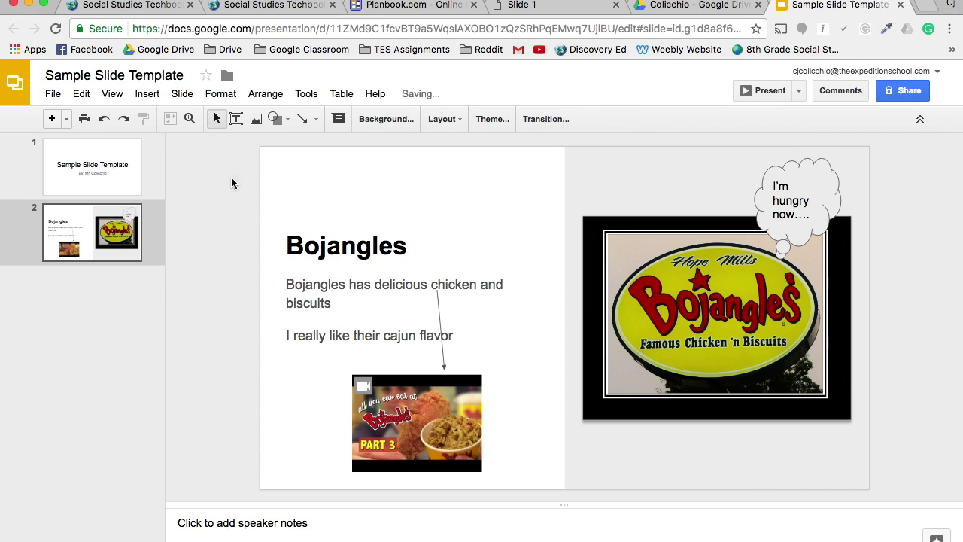
left_click(147, 94)
left_click(375, 95)
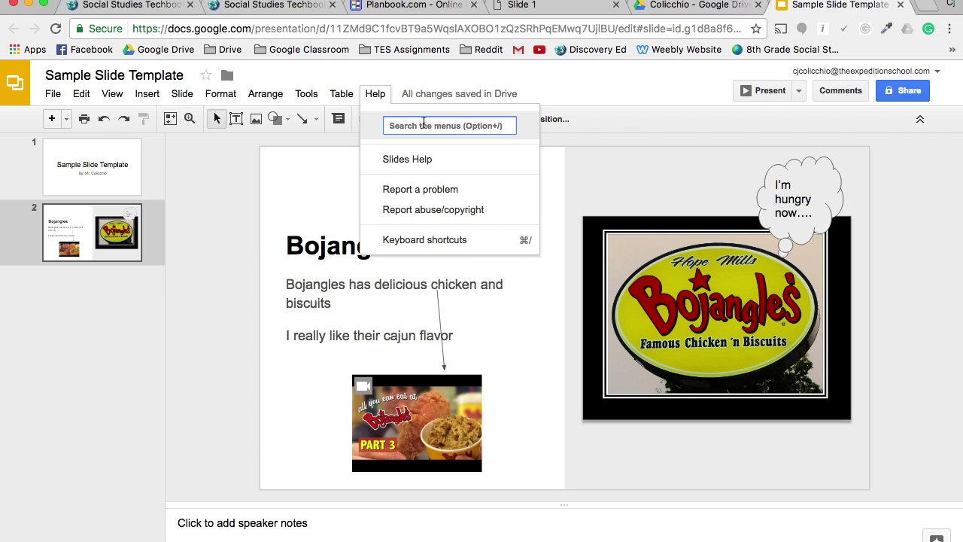
Search the menus for 'animate' and open the Animations panel for slide 2.
type("animate")
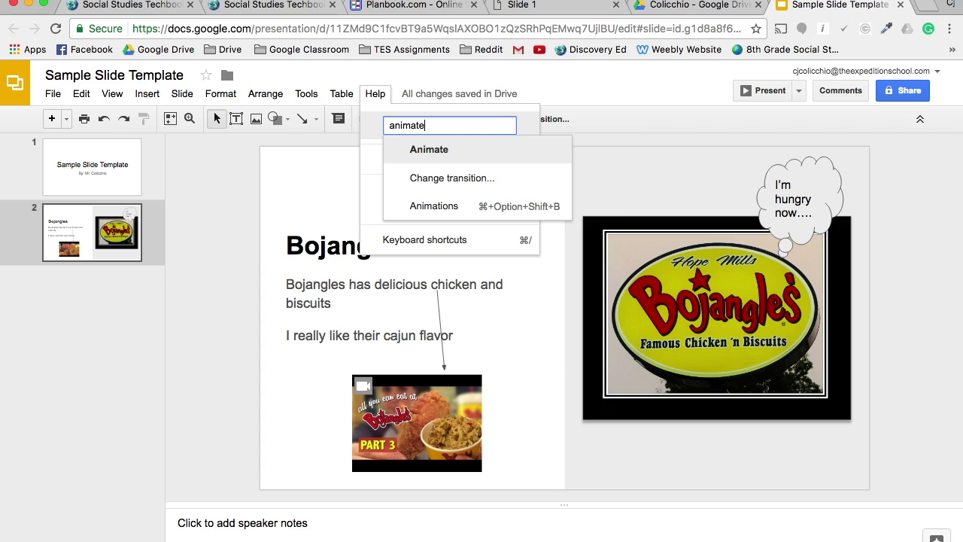
left_click(459, 204)
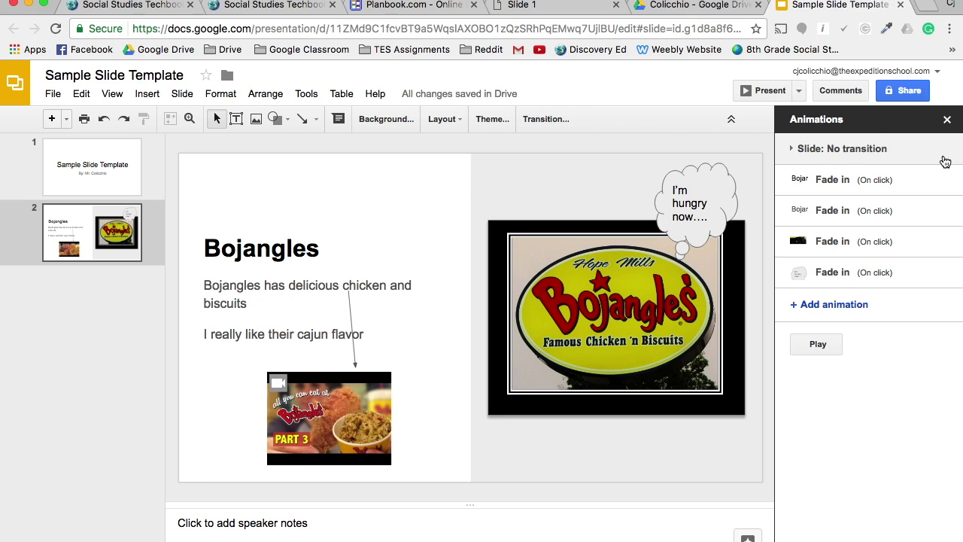